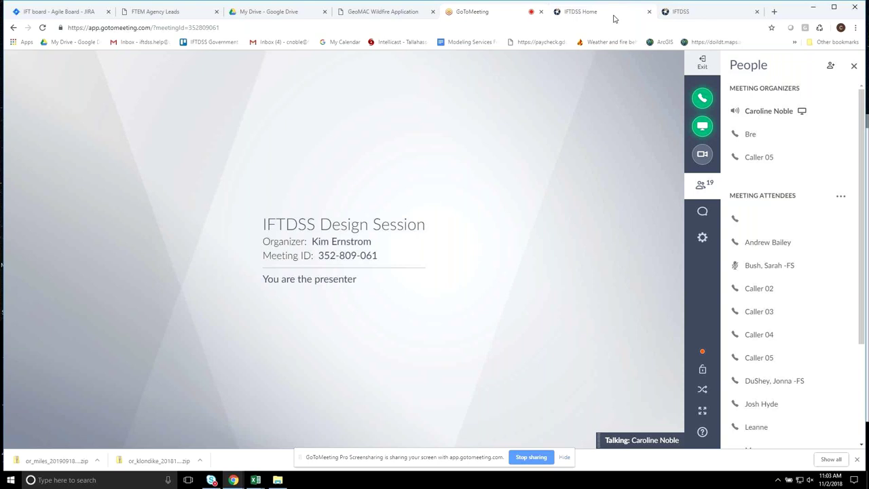
- Switch to the IFTDSS Home browser tab, where the login form is filled in
{"action": "left_click", "coordinate": [613, 19]}
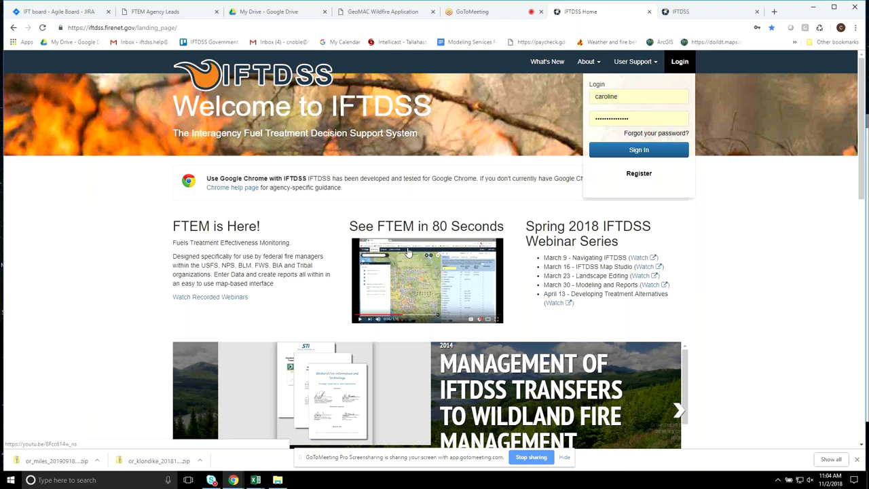
- Sign in to IFTDSS and open the FTEM site from the top navigation bar
{"action": "left_click", "coordinate": [637, 150]}
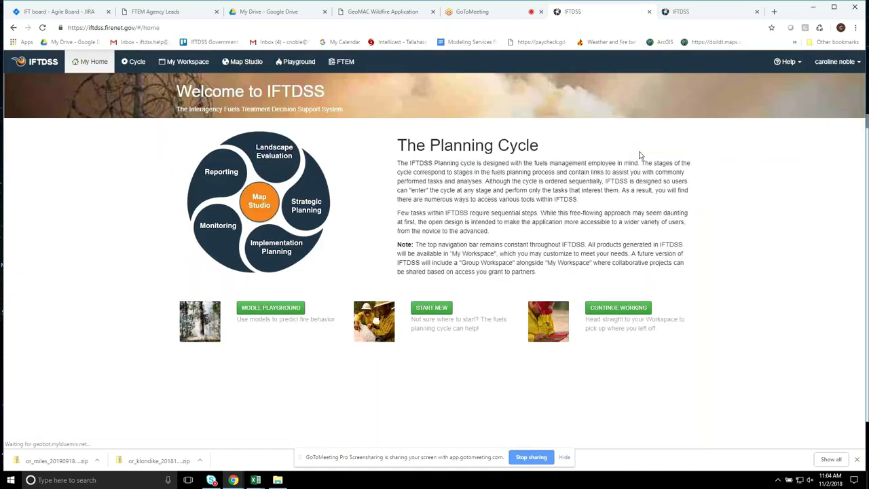
{"action": "left_click", "coordinate": [343, 67]}
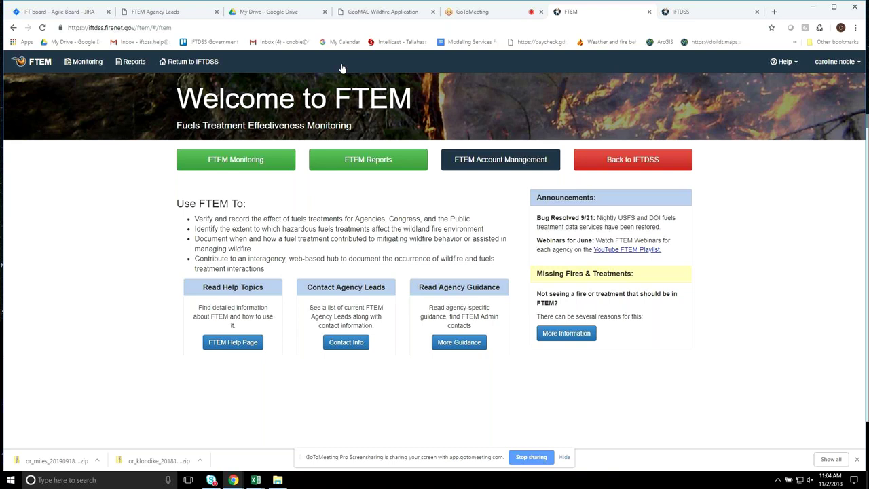
- Open the FTEM User List, filter it to USFS and the Pacific NW region, and view one user
{"action": "left_click", "coordinate": [829, 64]}
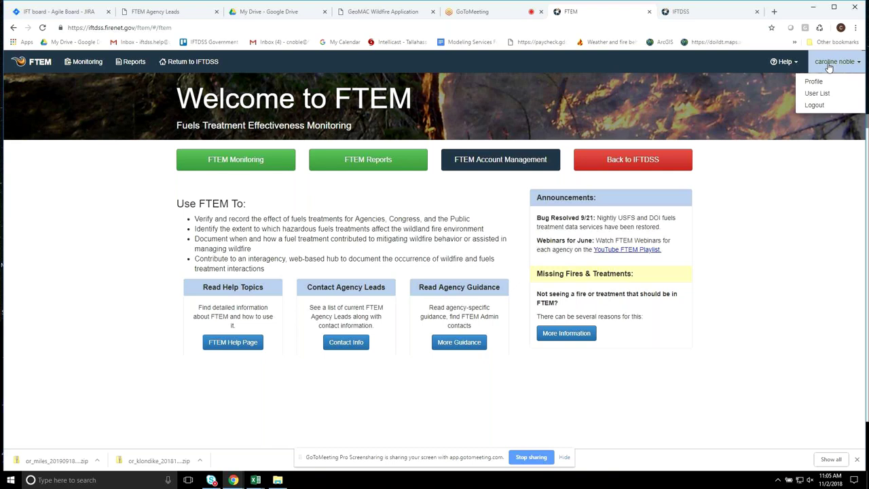
{"action": "left_click", "coordinate": [830, 93]}
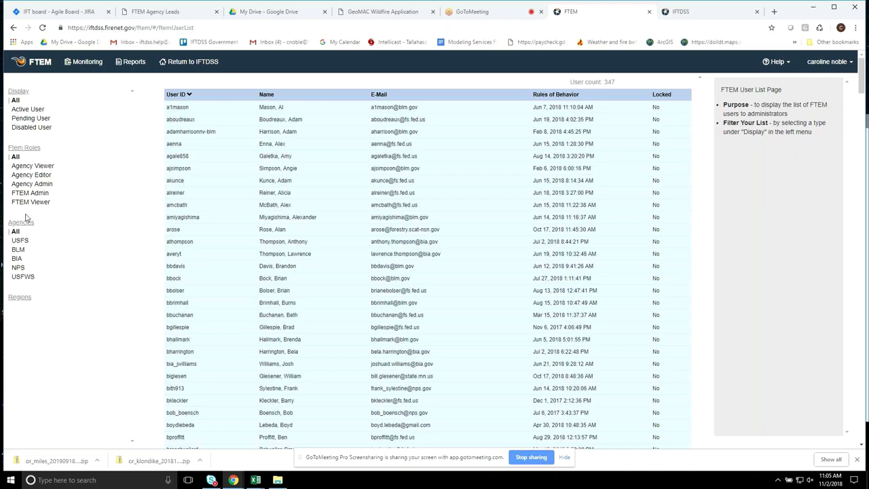
{"action": "left_click", "coordinate": [20, 242]}
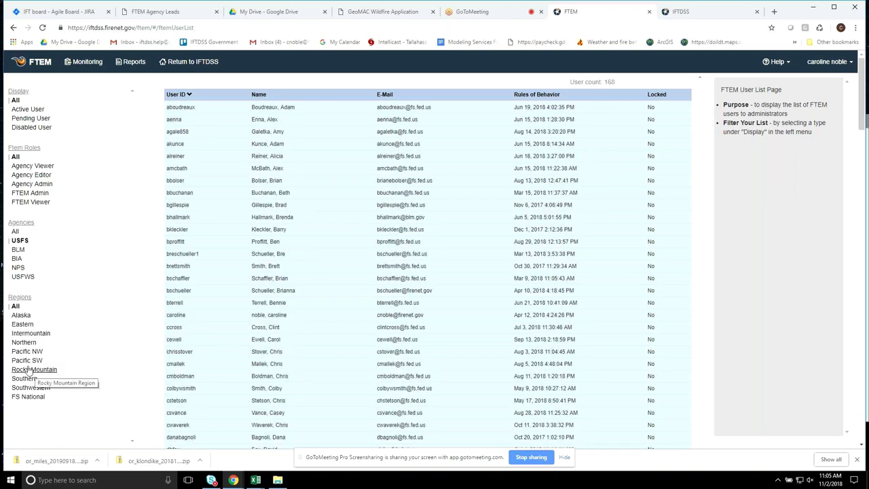
{"action": "left_click", "coordinate": [27, 351]}
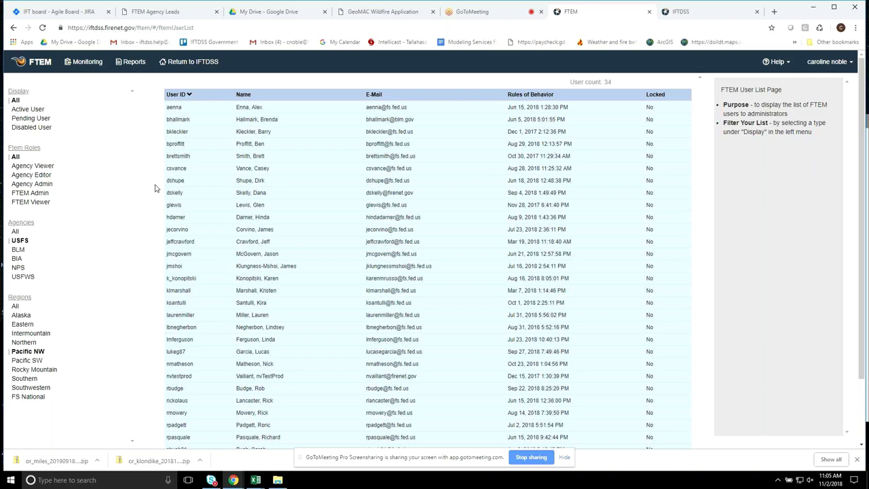
{"action": "left_click", "coordinate": [203, 156]}
- Return to the FTEM welcome page, open More Guidance agency policy, then switch back to FTEM
{"action": "left_click", "coordinate": [30, 63]}
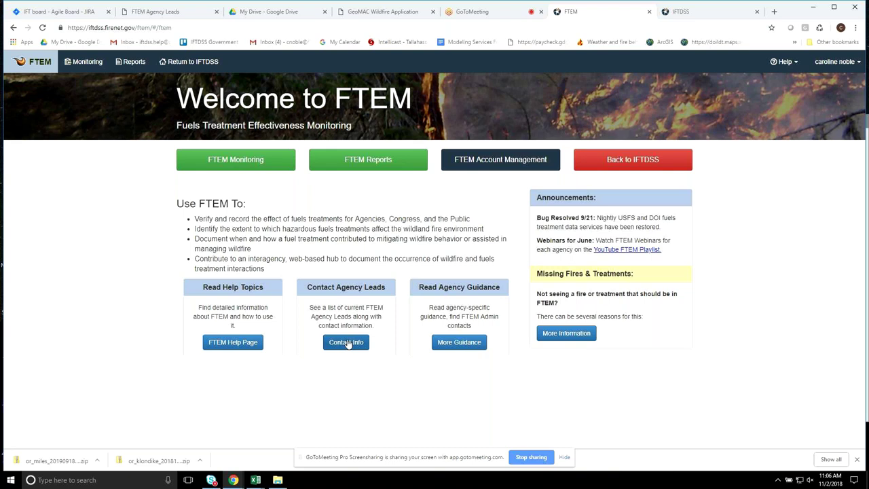
{"action": "left_click", "coordinate": [459, 342]}
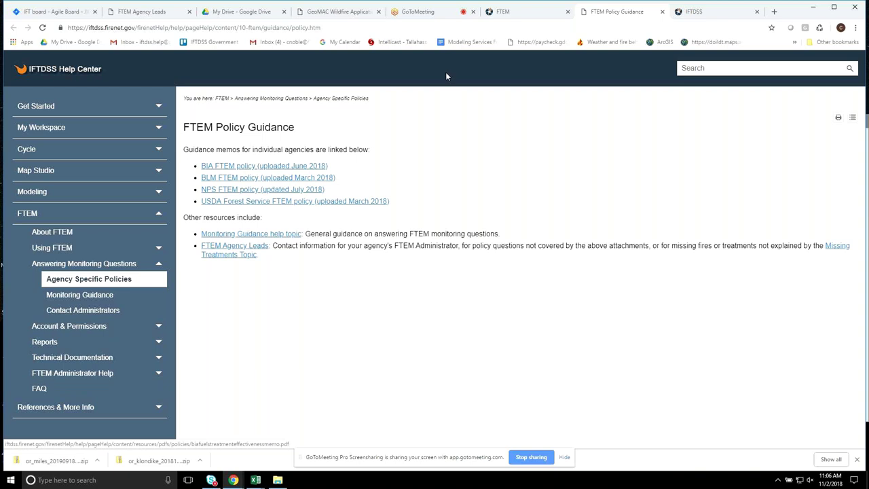
{"action": "left_click", "coordinate": [503, 13]}
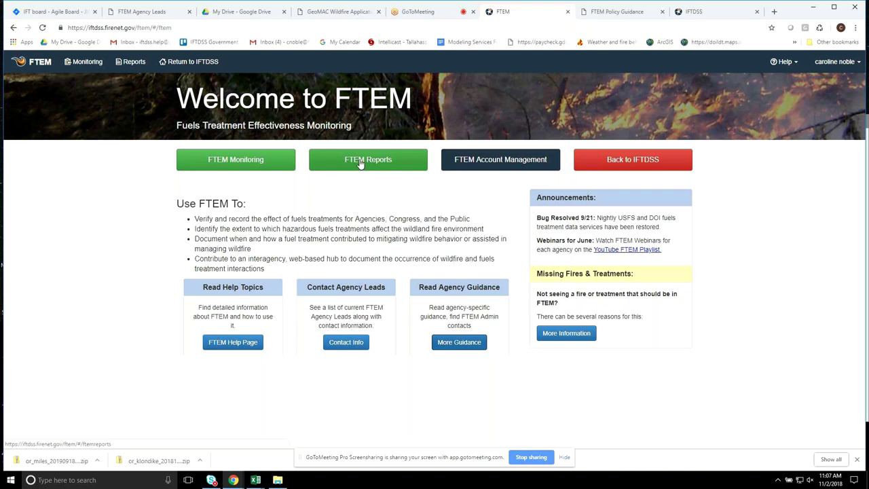
- Open FTEM Monitoring and keep USFS as the agency for the 2018 wildfire list
{"action": "left_click", "coordinate": [233, 163]}
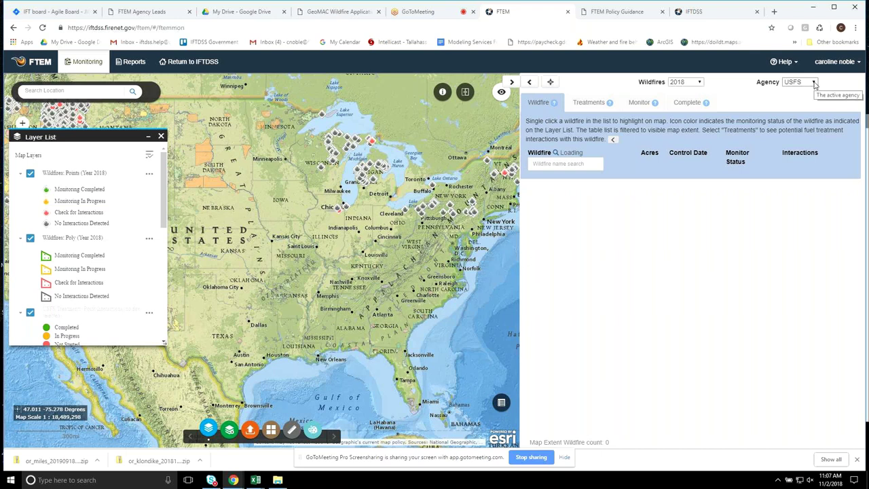
{"action": "left_click", "coordinate": [810, 82]}
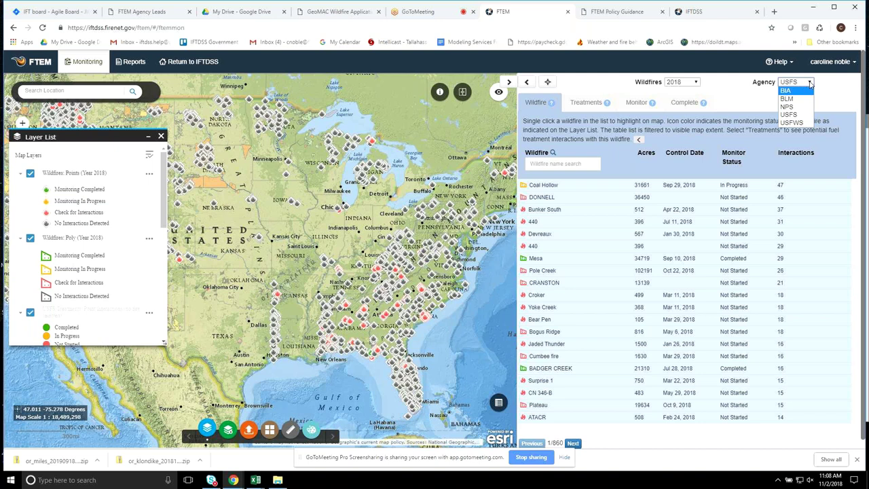
{"action": "left_click", "coordinate": [810, 85]}
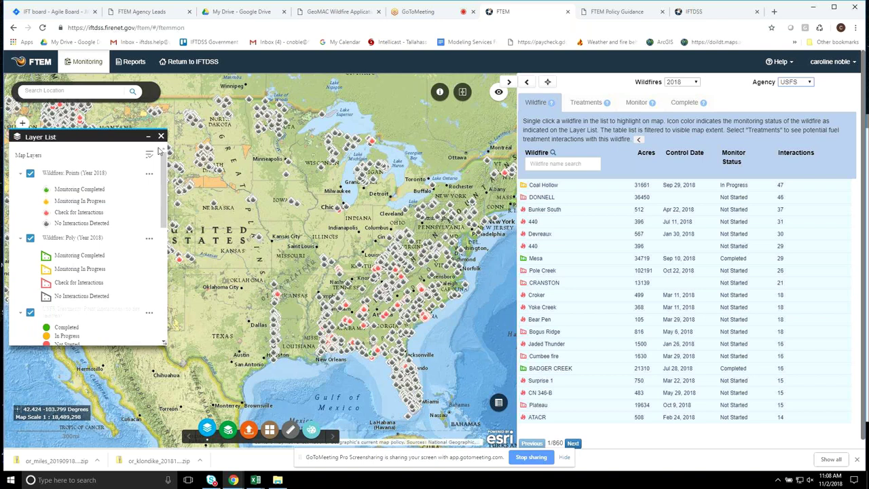
{"action": "left_click_drag", "start_coordinate": [160, 150], "coordinate": [113, 136]}
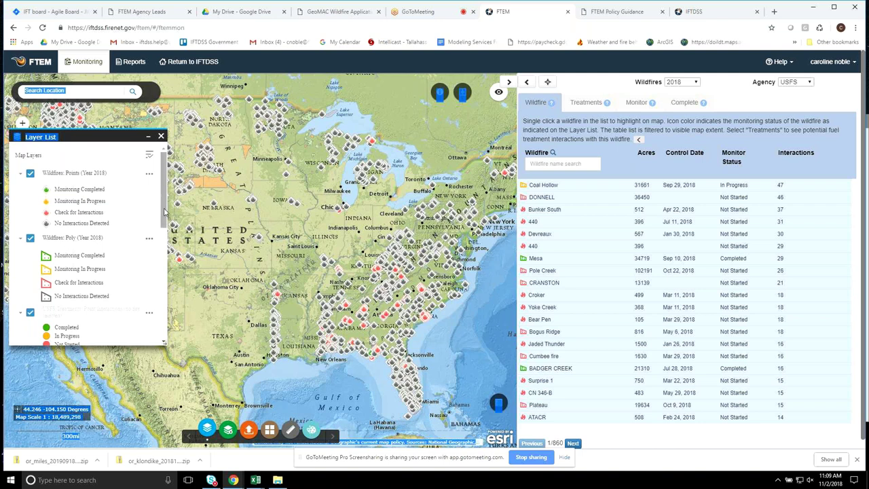
{"action": "left_click_drag", "start_coordinate": [163, 213], "coordinate": [162, 255]}
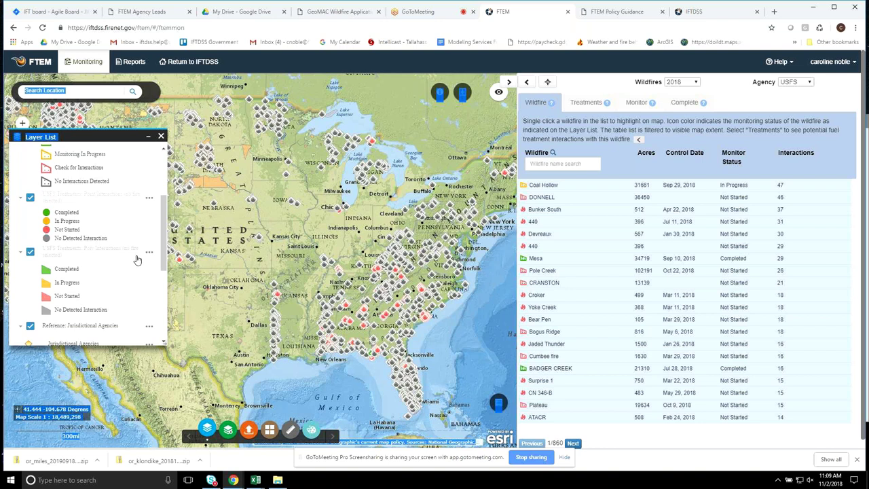
{"action": "left_click_drag", "start_coordinate": [164, 242], "coordinate": [156, 207]}
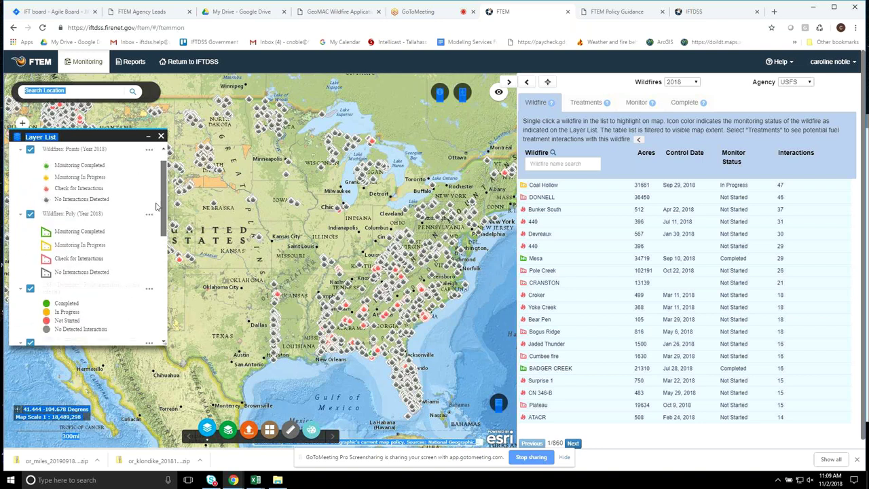
{"action": "scroll", "coordinate": [157, 205], "scroll_direction": "down", "scroll_amount": 1}
{"action": "scroll", "coordinate": [168, 202], "scroll_direction": "up", "scroll_amount": 2}
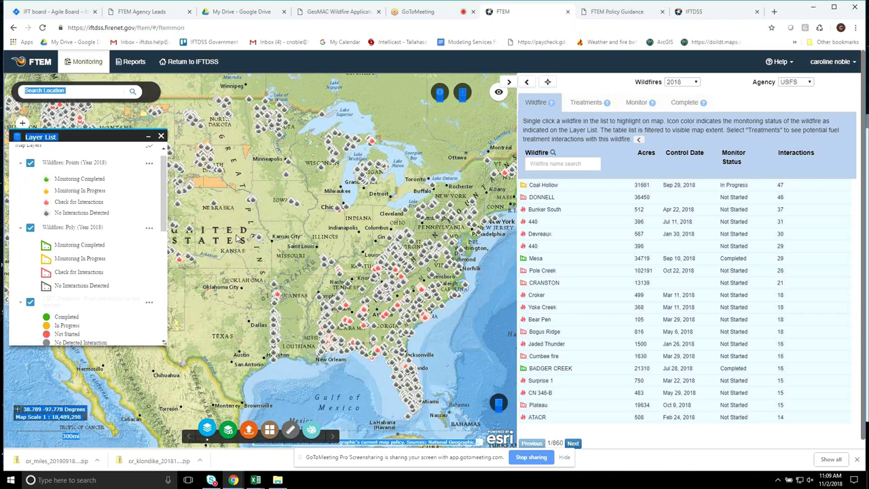
- Pan the map over the Pacific Northwest and zoom out one level to refresh the wildfire table
{"action": "left_click_drag", "start_coordinate": [237, 239], "coordinate": [474, 347]}
{"action": "scroll", "coordinate": [288, 253], "scroll_direction": "up", "scroll_amount": 2}
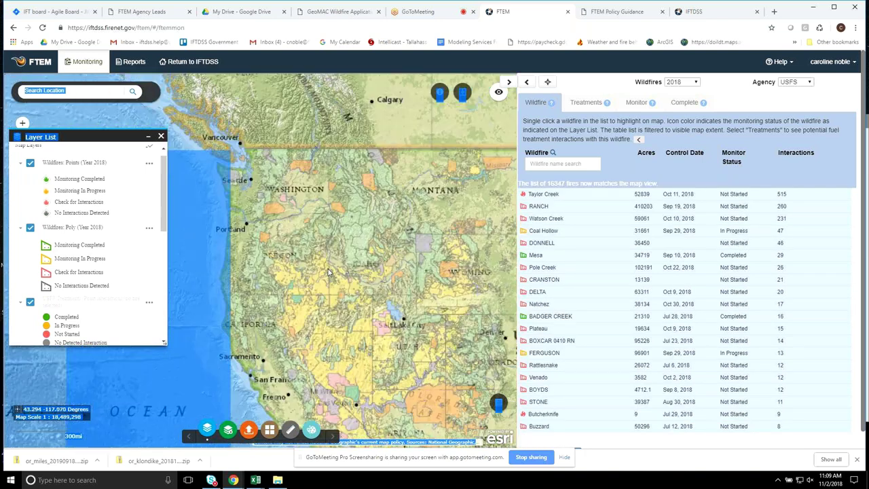
{"action": "left_click_drag", "start_coordinate": [350, 245], "coordinate": [372, 266]}
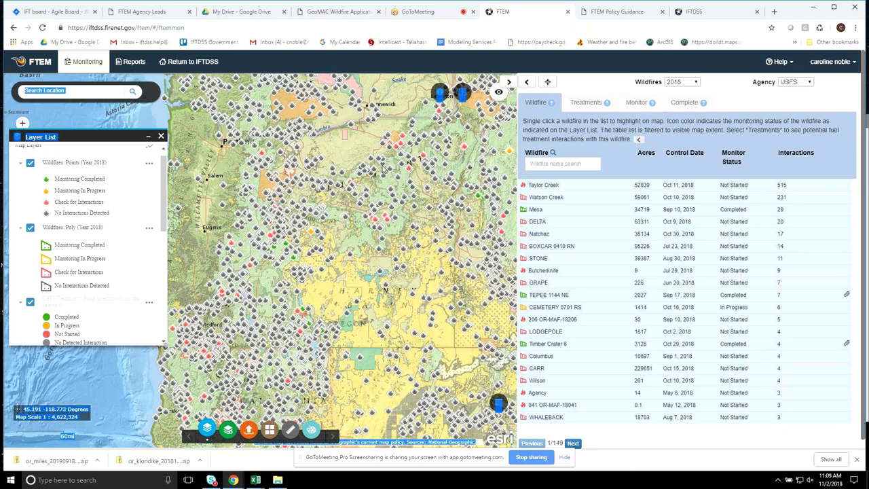
{"action": "left_click_drag", "start_coordinate": [383, 168], "coordinate": [368, 201]}
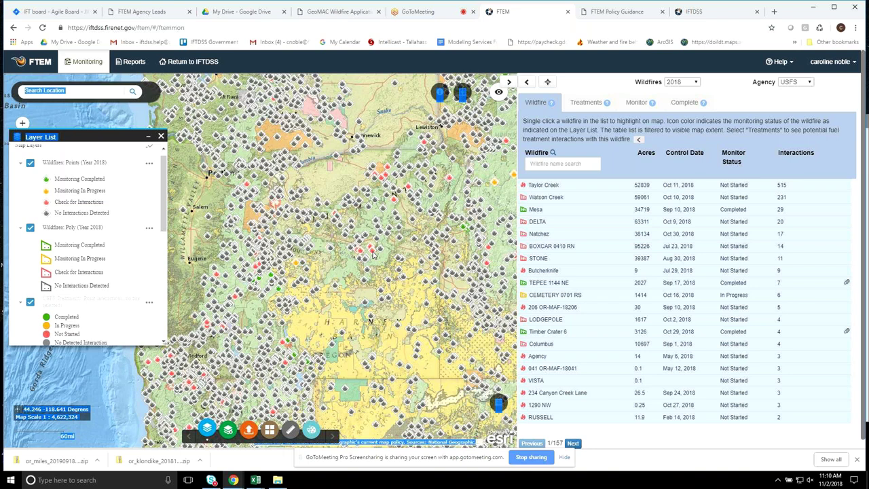
{"action": "scroll", "coordinate": [373, 255], "scroll_direction": "down", "scroll_amount": 1}
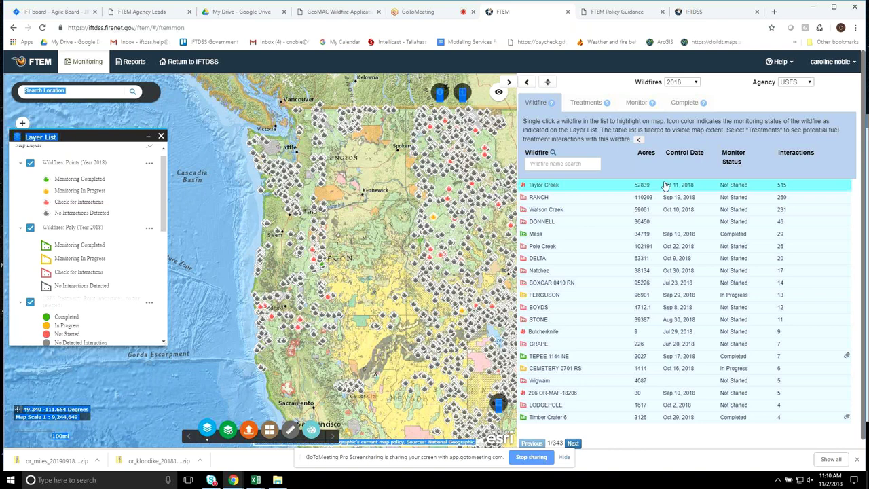
{"action": "left_click", "coordinate": [686, 223]}
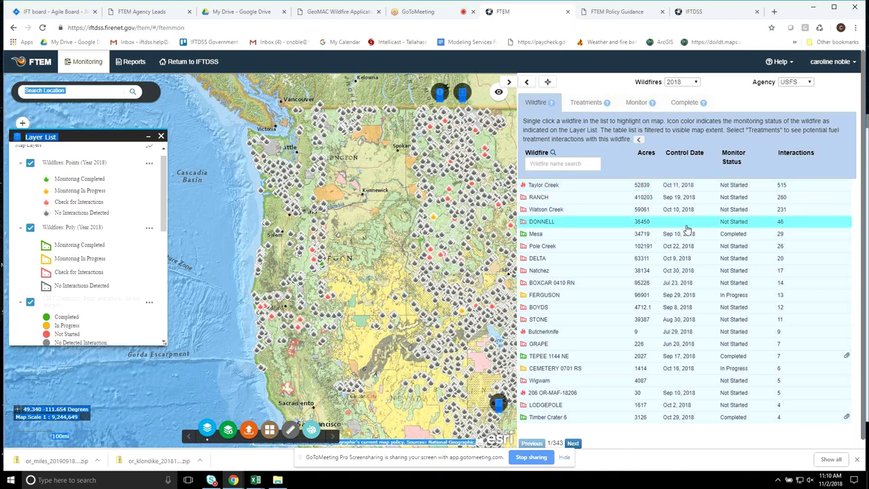
{"action": "left_click", "coordinate": [654, 209]}
{"action": "left_click", "coordinate": [733, 187]}
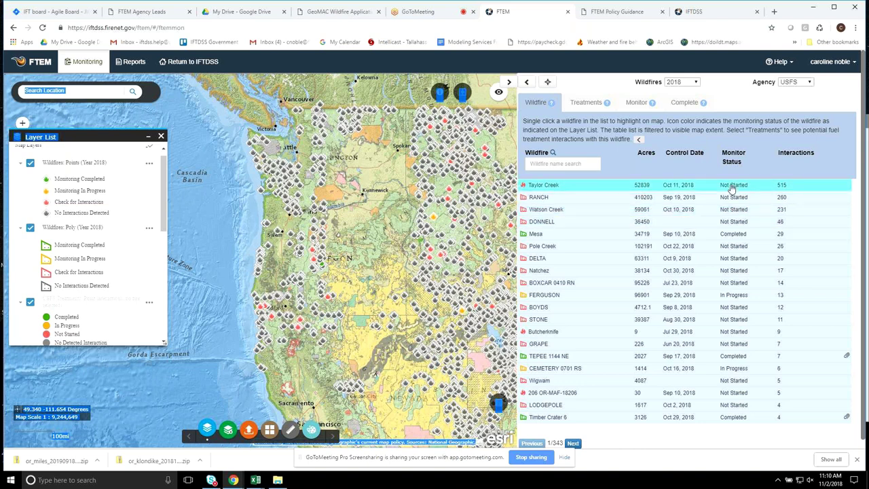
- Go to page 2 of the wildfire list, pan north along the coast, expand the table, then restore the map
{"action": "left_click", "coordinate": [574, 444]}
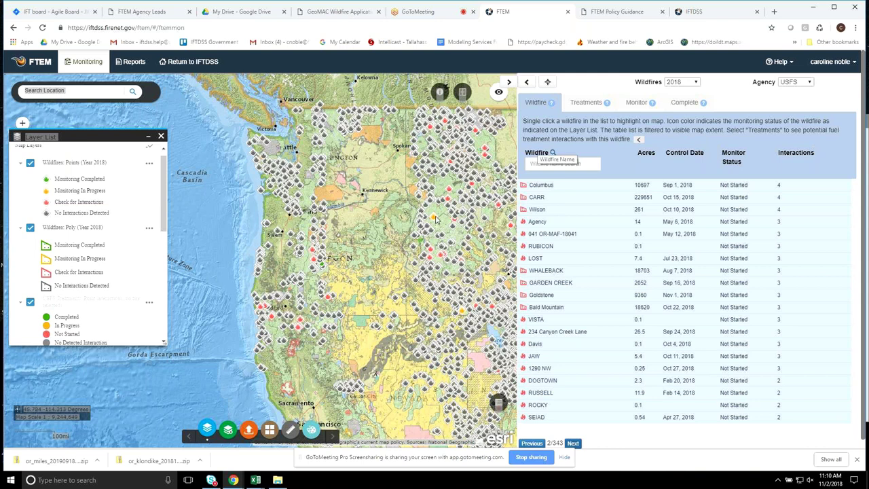
{"action": "left_click_drag", "start_coordinate": [374, 232], "coordinate": [387, 276]}
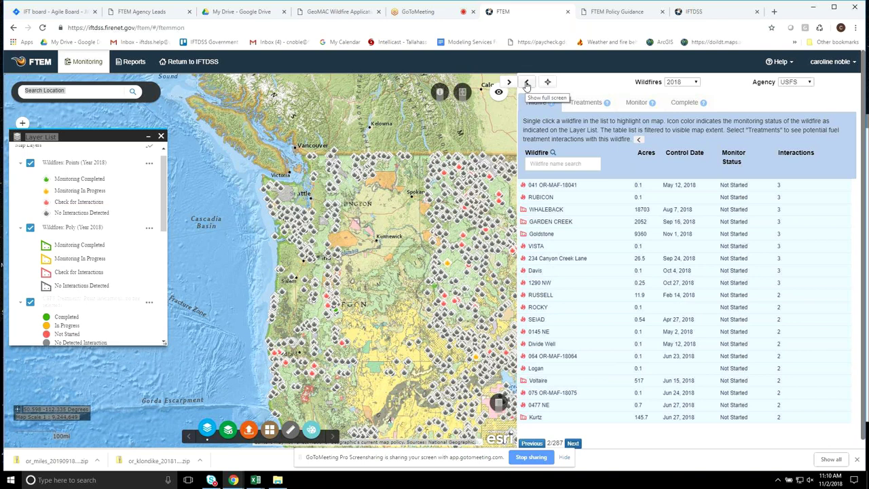
{"action": "left_click", "coordinate": [527, 83]}
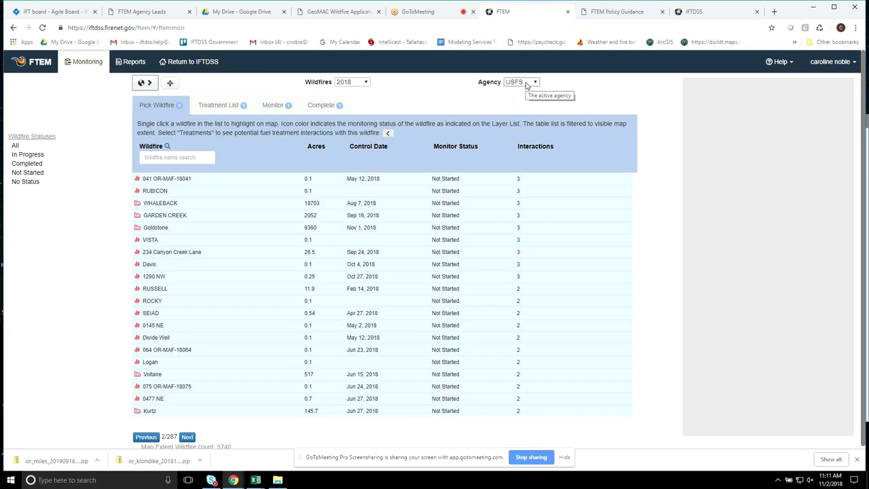
{"action": "left_click", "coordinate": [151, 82]}
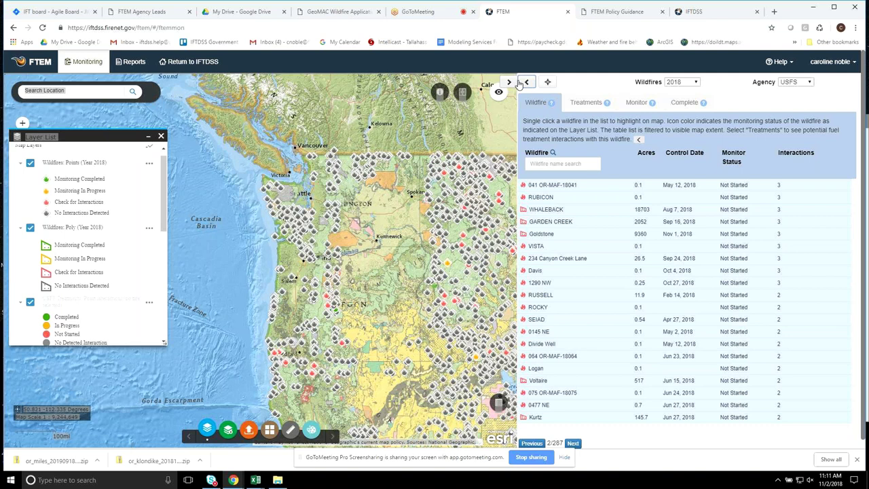
{"action": "left_click", "coordinate": [582, 199]}
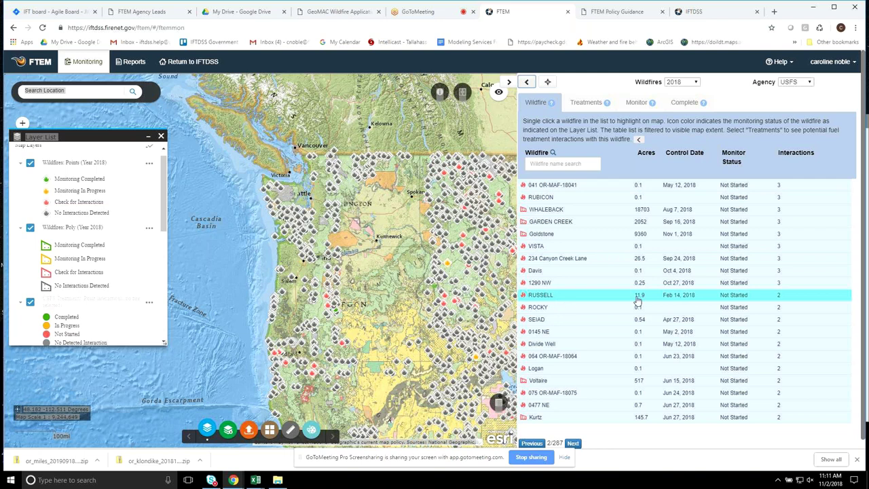
- Select wildfire 041 OR-MAF-18041, zoom the map to it, and adjust zoom around the Craw units
{"action": "left_click", "coordinate": [547, 186]}
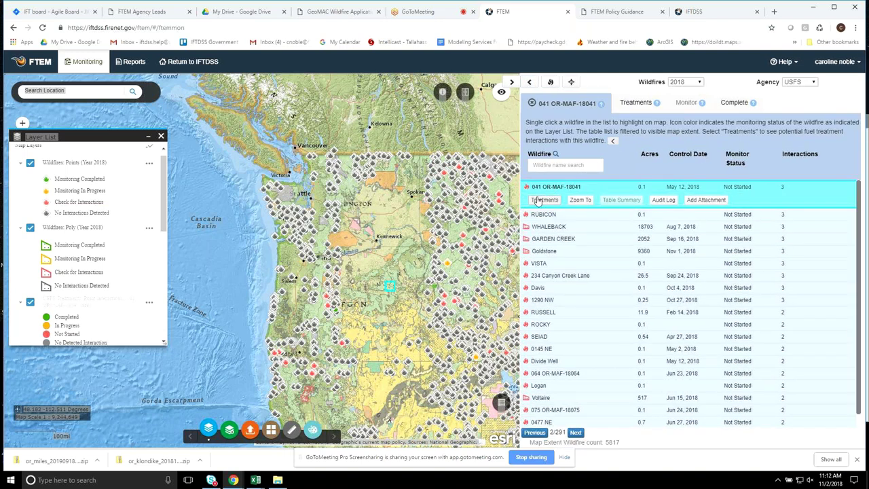
{"action": "left_click", "coordinate": [578, 201]}
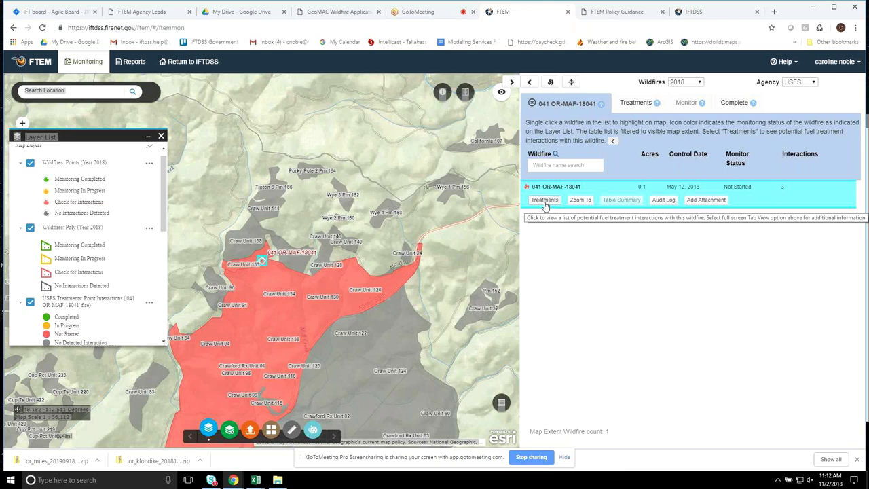
{"action": "scroll", "coordinate": [330, 248], "scroll_direction": "down", "scroll_amount": 1}
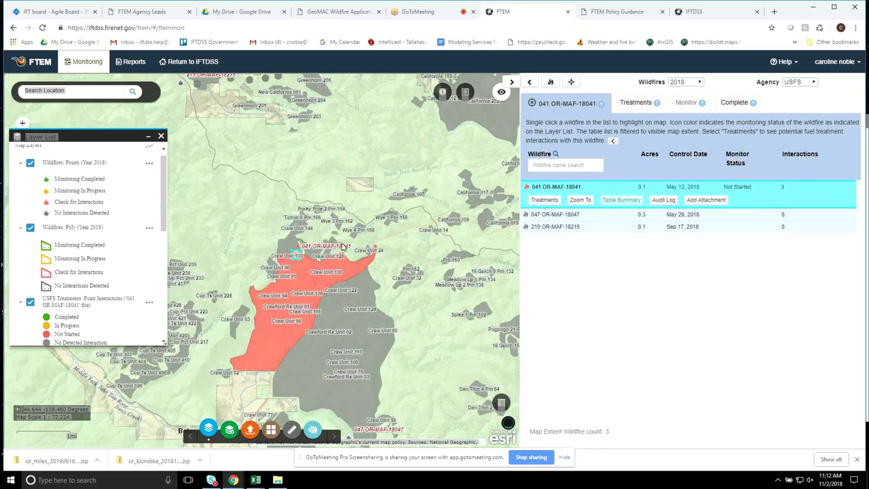
{"action": "scroll", "coordinate": [427, 258], "scroll_direction": "down", "scroll_amount": 1}
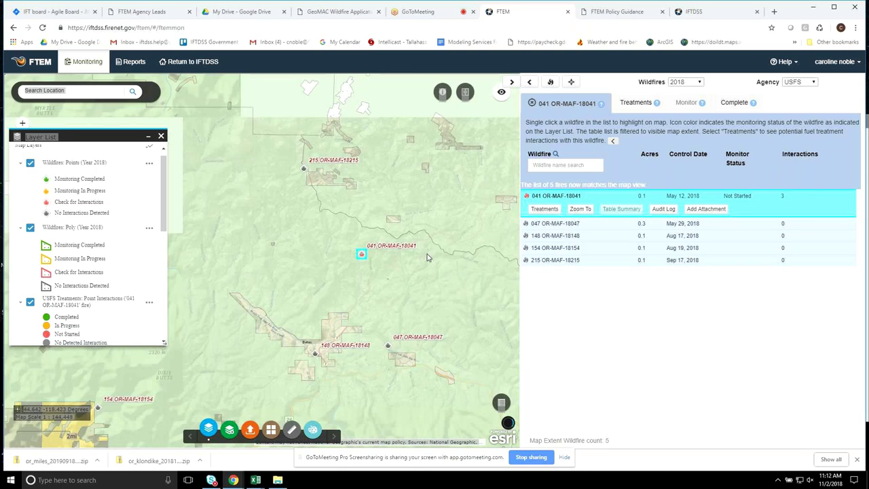
{"action": "scroll", "coordinate": [427, 257], "scroll_direction": "up", "scroll_amount": 1}
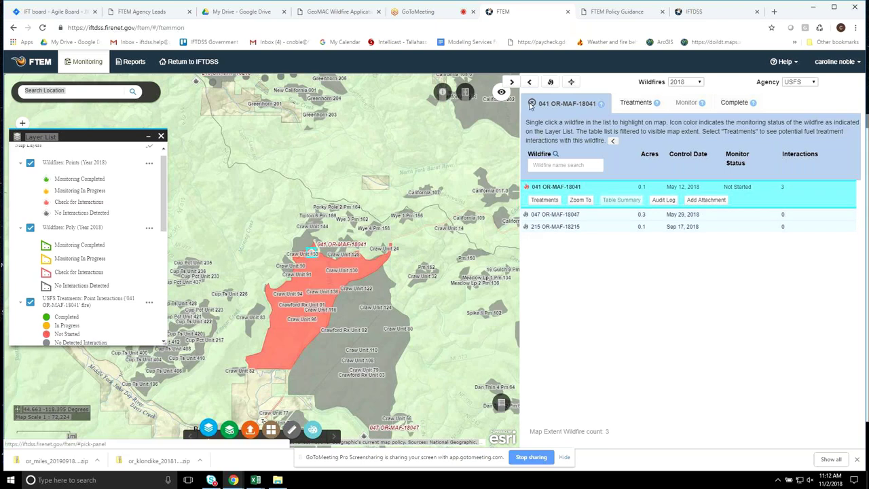
{"action": "scroll", "coordinate": [305, 297], "scroll_direction": "up", "scroll_amount": 2}
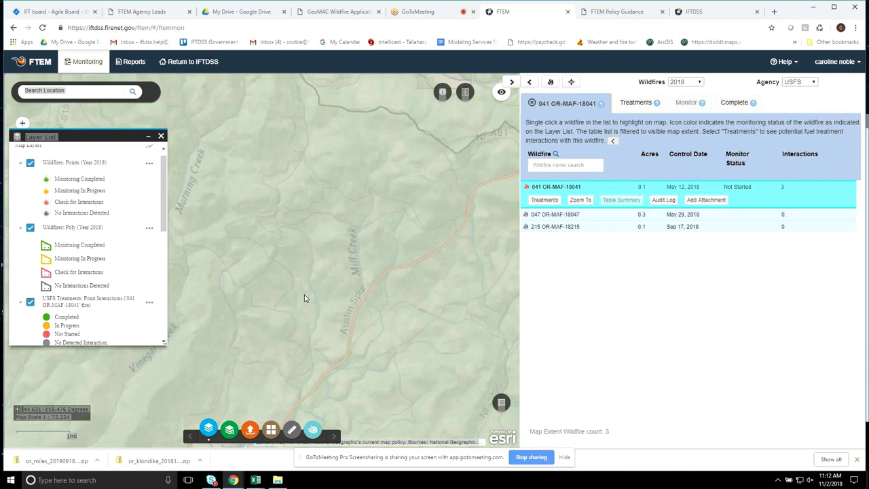
{"action": "scroll", "coordinate": [304, 298], "scroll_direction": "up", "scroll_amount": 3}
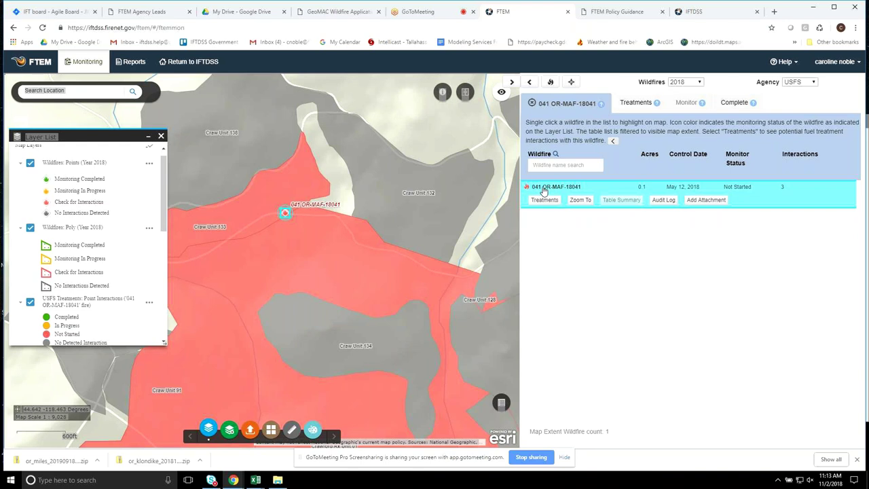
{"action": "left_click", "coordinate": [534, 104]}
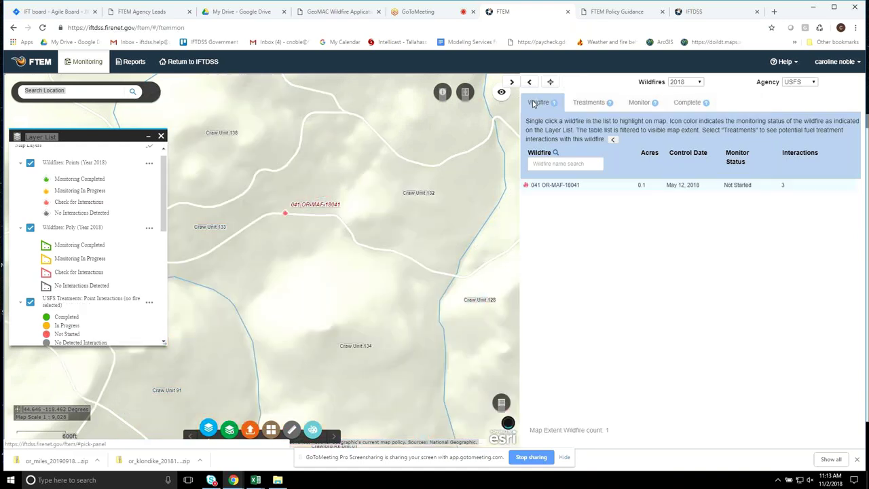
{"action": "scroll", "coordinate": [358, 238], "scroll_direction": "down", "scroll_amount": 2}
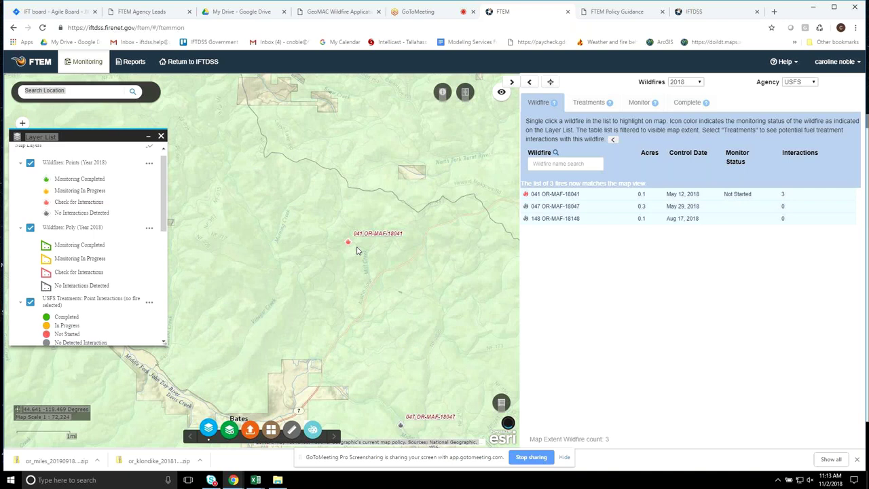
{"action": "scroll", "coordinate": [358, 251], "scroll_direction": "down", "scroll_amount": 1}
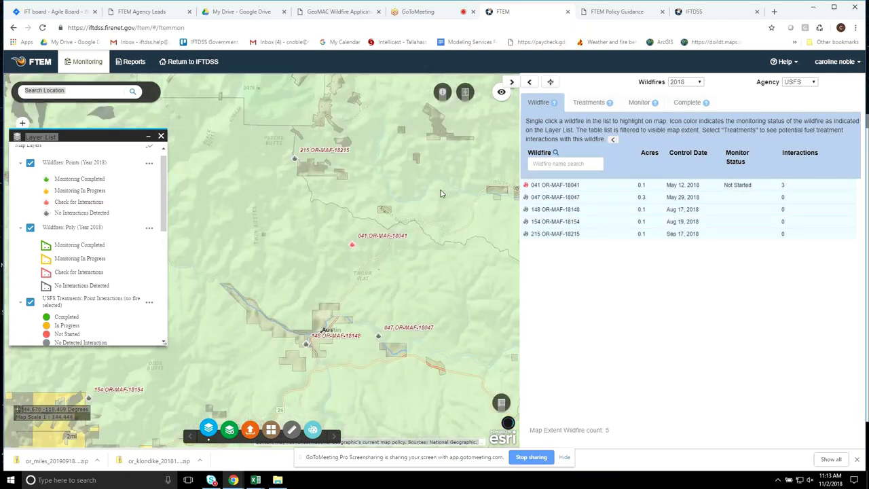
{"action": "scroll", "coordinate": [417, 254], "scroll_direction": "down", "scroll_amount": 2}
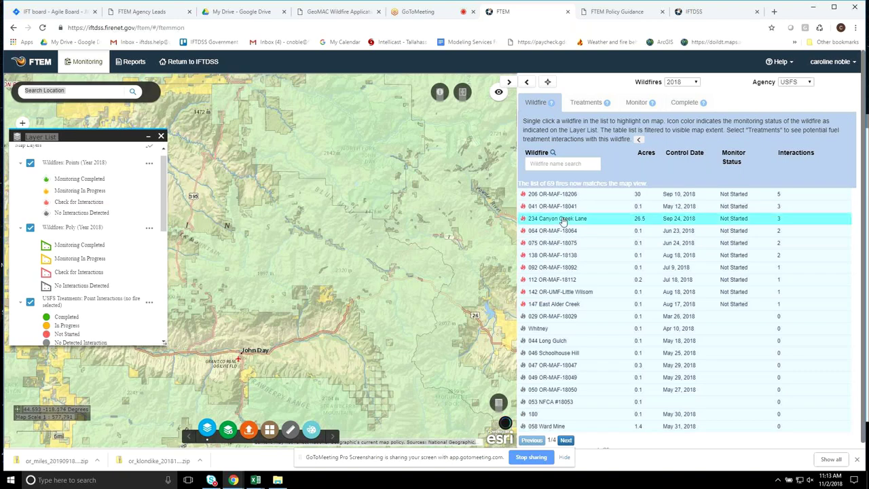
{"action": "left_click", "coordinate": [555, 214]}
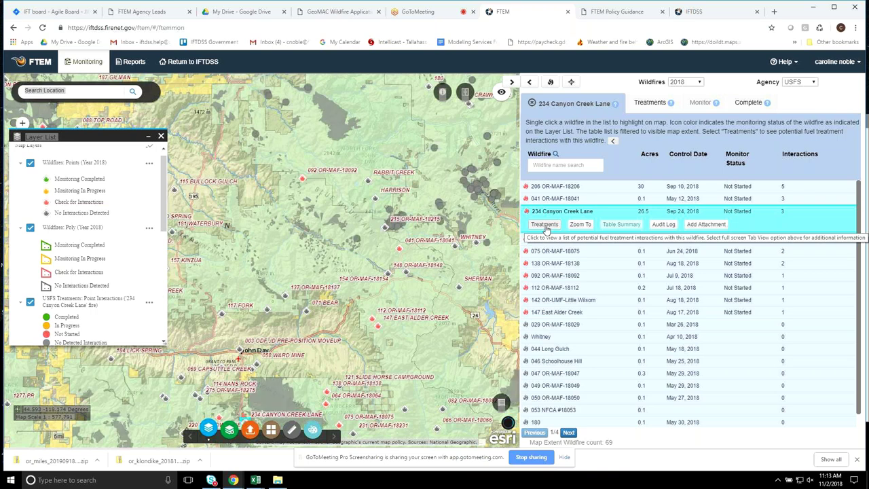
{"action": "left_click", "coordinate": [571, 225]}
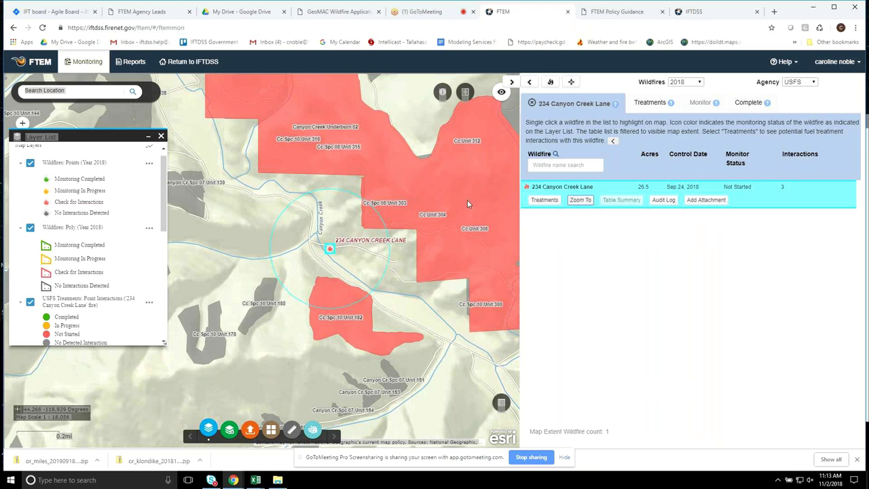
{"action": "left_click", "coordinate": [532, 102]}
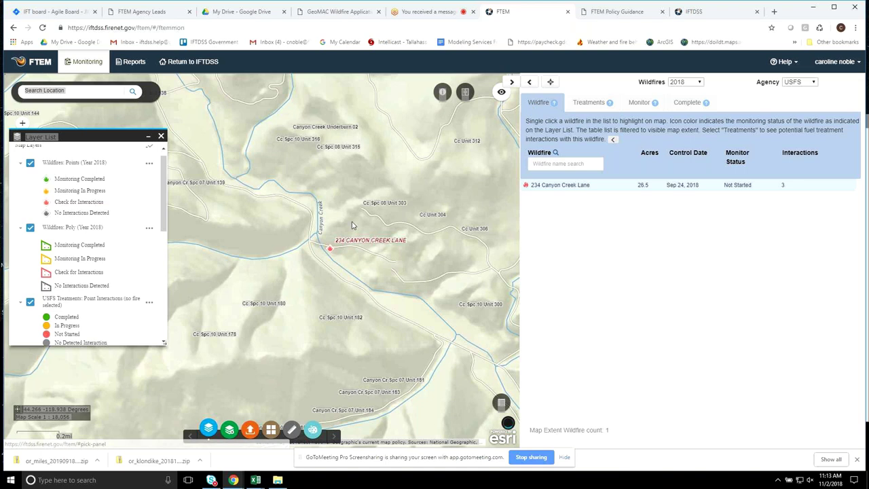
{"action": "scroll", "coordinate": [344, 256], "scroll_direction": "down", "scroll_amount": 3}
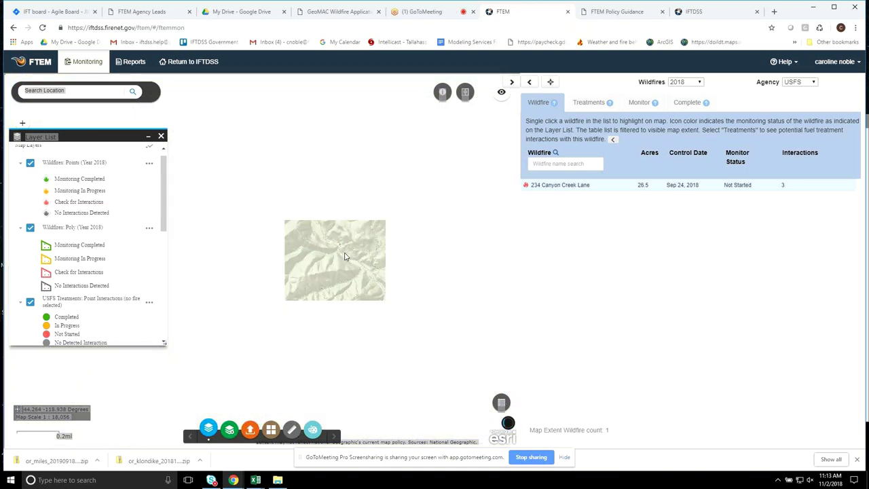
{"action": "scroll", "coordinate": [345, 257], "scroll_direction": "down", "scroll_amount": 3}
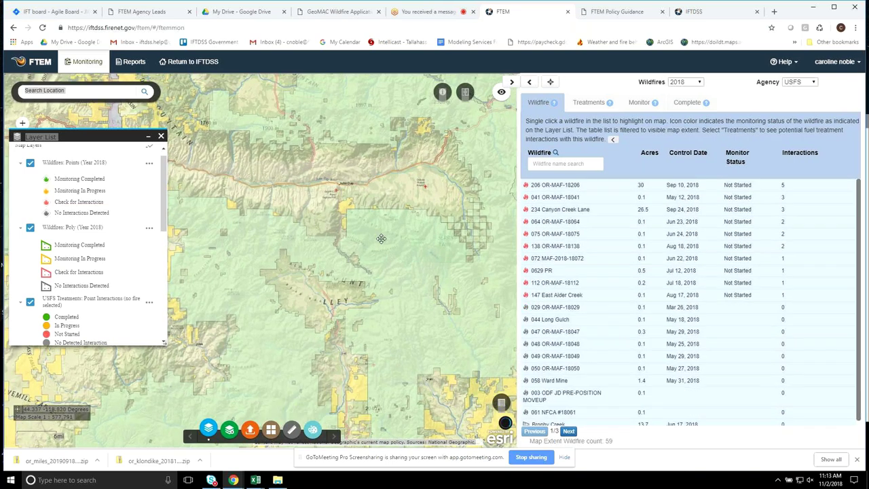
{"action": "left_click_drag", "start_coordinate": [381, 238], "coordinate": [391, 260]}
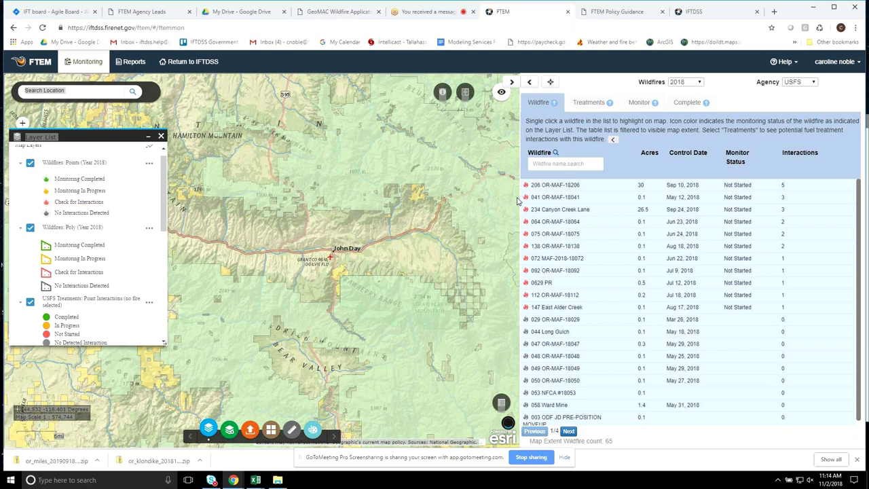
{"action": "scroll", "coordinate": [479, 216], "scroll_direction": "down", "scroll_amount": 2}
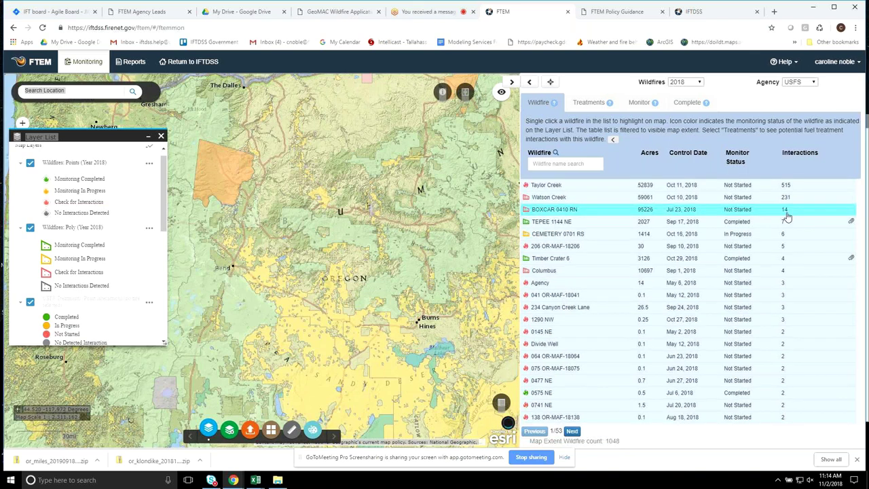
- Select the BOXCAR 0410 RN fire, frame its perimeter on the map, then deselect it
{"action": "left_click", "coordinate": [565, 211]}
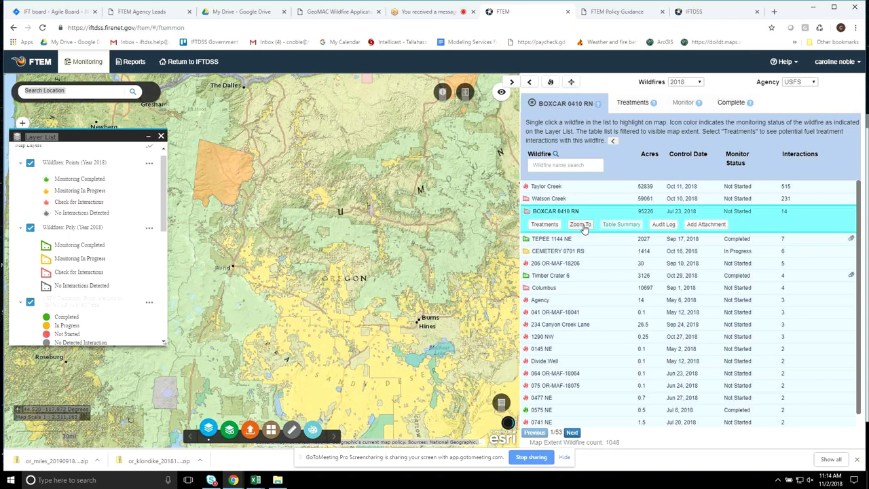
{"action": "left_click", "coordinate": [581, 225]}
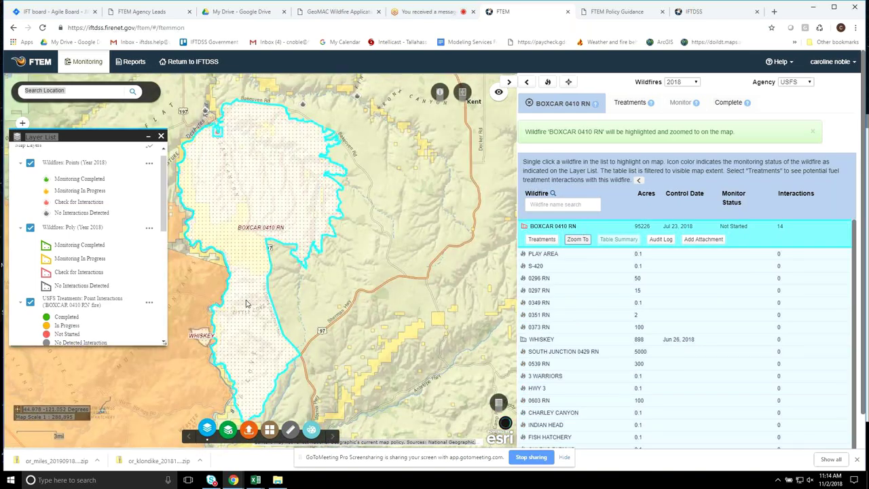
{"action": "left_click_drag", "start_coordinate": [247, 303], "coordinate": [390, 265]}
{"action": "scroll", "coordinate": [393, 267], "scroll_direction": "down", "scroll_amount": 1}
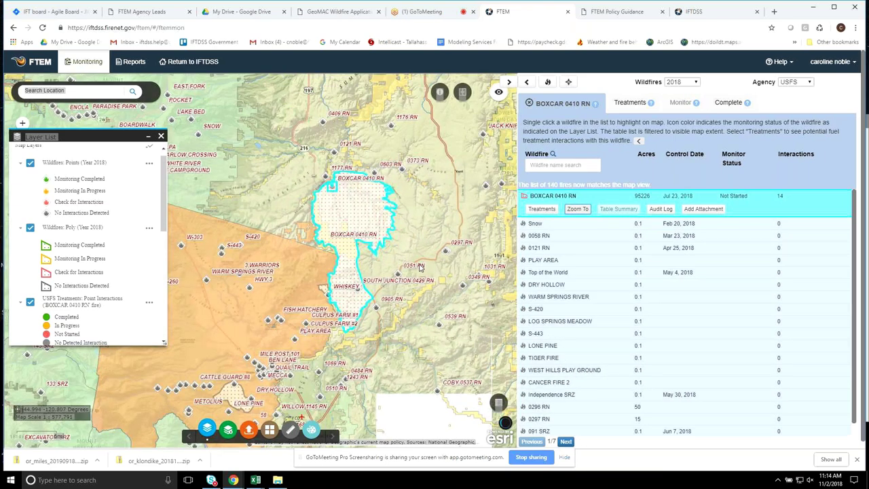
{"action": "scroll", "coordinate": [419, 267], "scroll_direction": "up", "scroll_amount": 1}
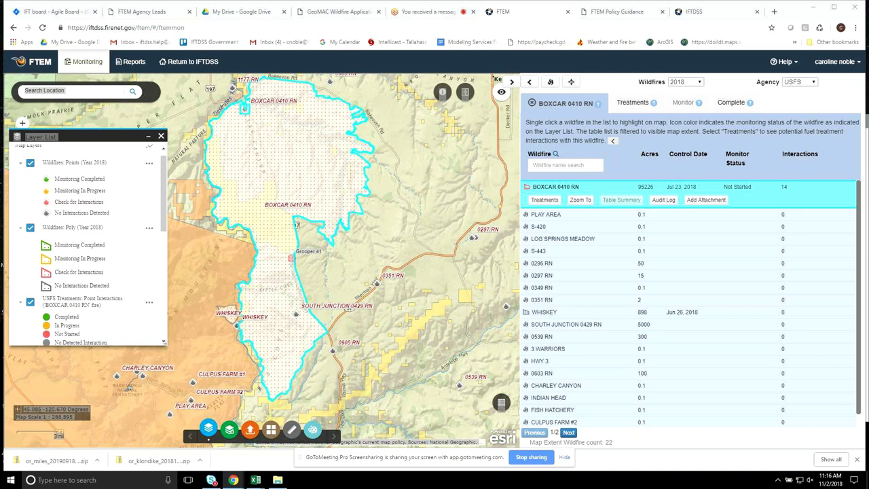
{"action": "left_click", "coordinate": [533, 103]}
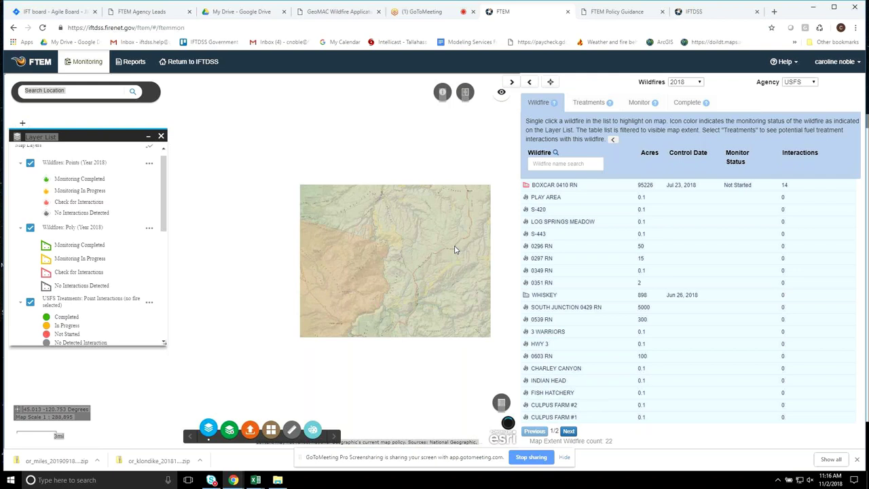
- Zoom out to the Pacific Northwest and begin a wildfire name search with 'Delt'
{"action": "scroll", "coordinate": [417, 243], "scroll_direction": "down", "scroll_amount": 1}
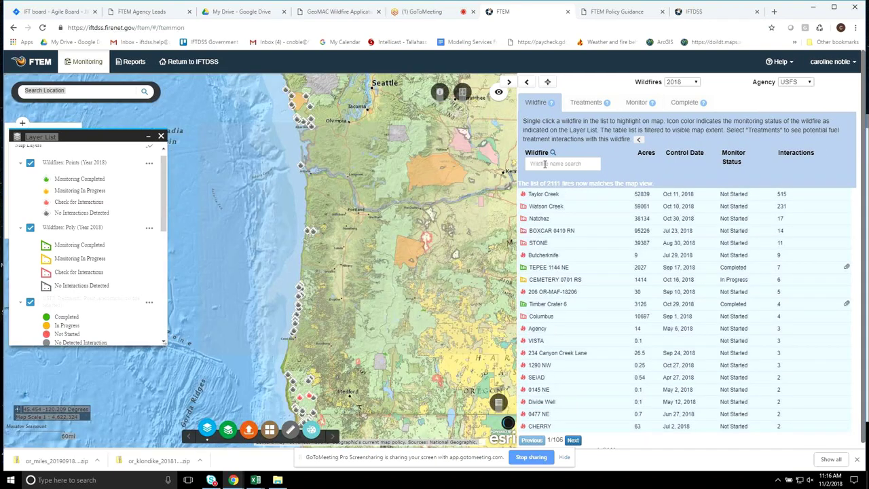
{"action": "left_click", "coordinate": [545, 164]}
{"action": "type", "text": "Delt"}
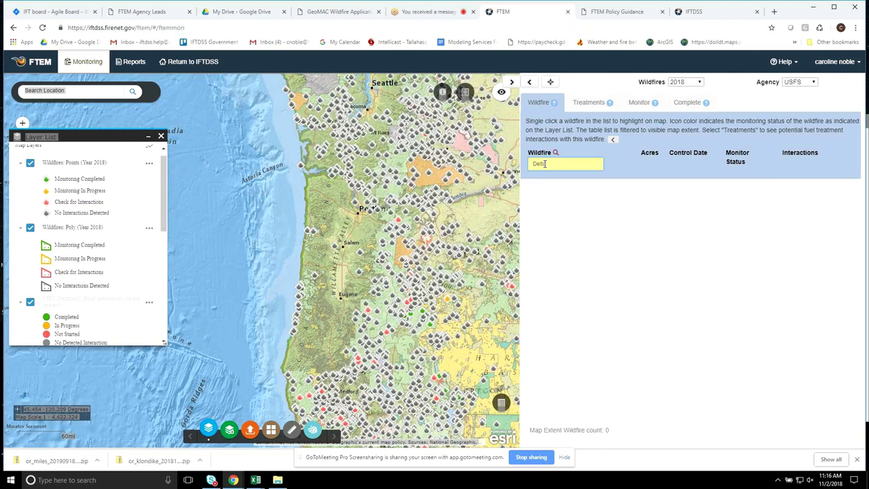
- Finish the 'Delta' name search and select the DELTA fire (63311 acres, 20 interactions)
{"action": "type", "text": "a"}
{"action": "left_click_drag", "start_coordinate": [448, 196], "coordinate": [336, 134]}
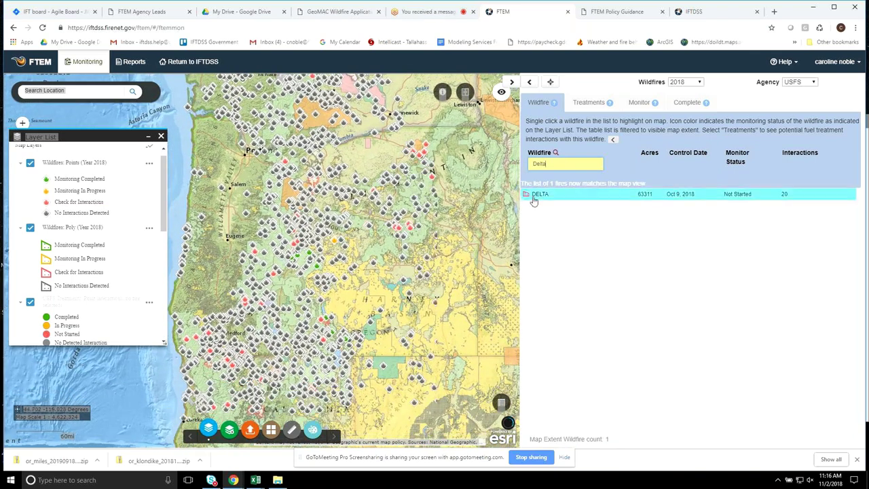
{"action": "left_click", "coordinate": [540, 187]}
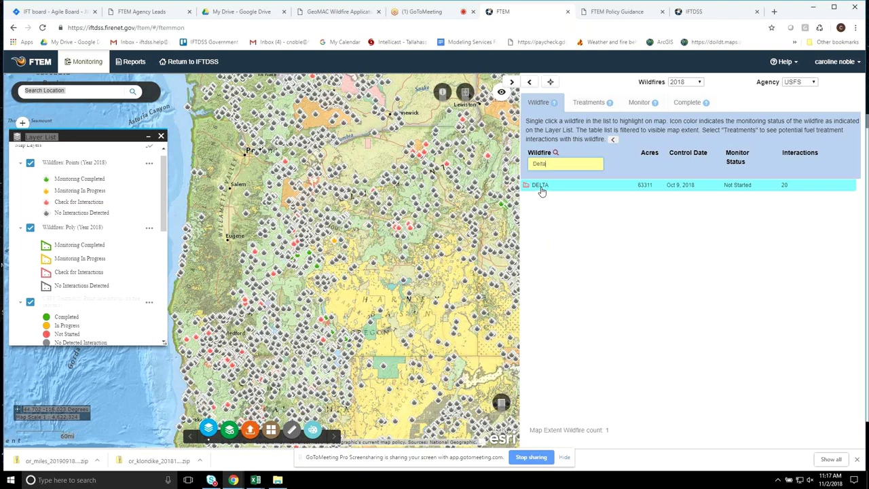
{"action": "left_click", "coordinate": [541, 189]}
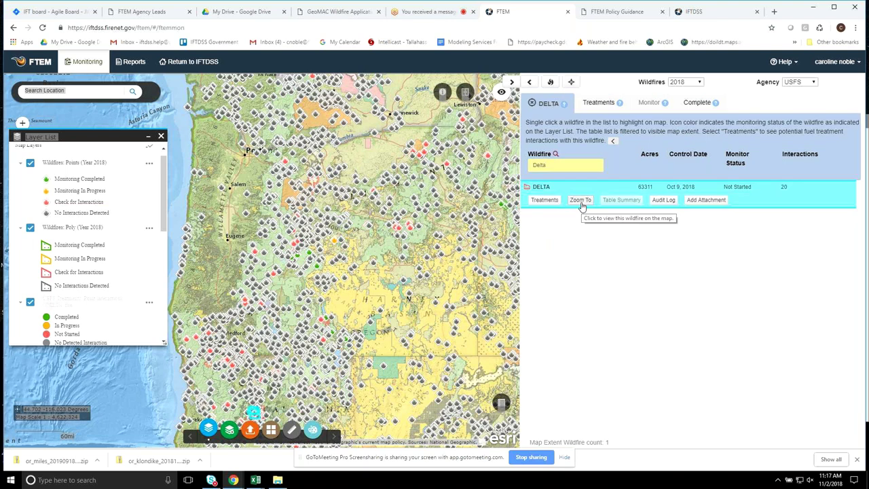
- Collapse the map to view DELTA's details (Sep 5 – Oct 9, 2018) beside the full-width table
{"action": "left_click", "coordinate": [529, 82]}
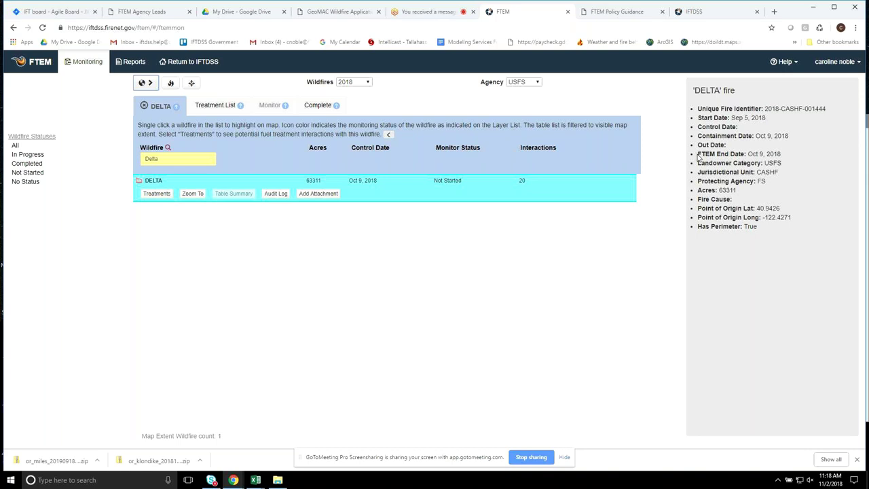
{"action": "left_click", "coordinate": [152, 83]}
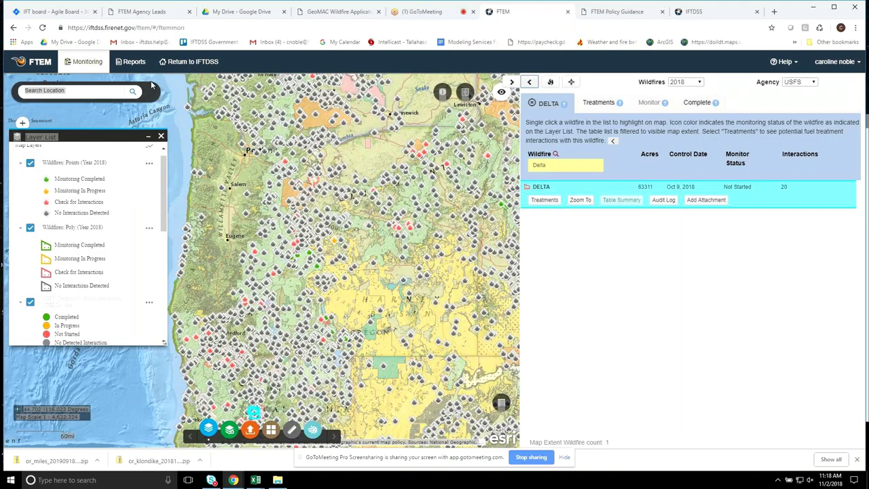
{"action": "left_click", "coordinate": [529, 83]}
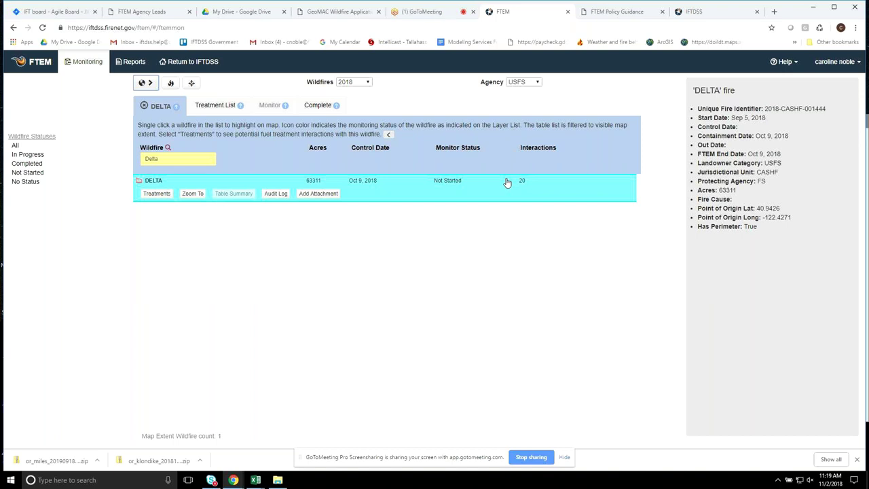
- Show the split map and Layer List again beside the DELTA-filtered wildfire table
{"action": "left_click", "coordinate": [145, 83]}
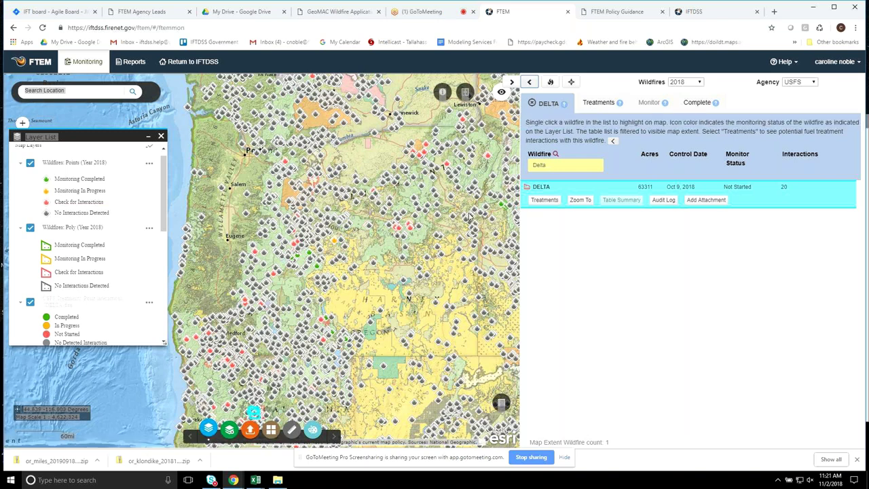
- Deselect DELTA and clear the 'Delta' search so all 704 pages of fires list
{"action": "left_click", "coordinate": [533, 104]}
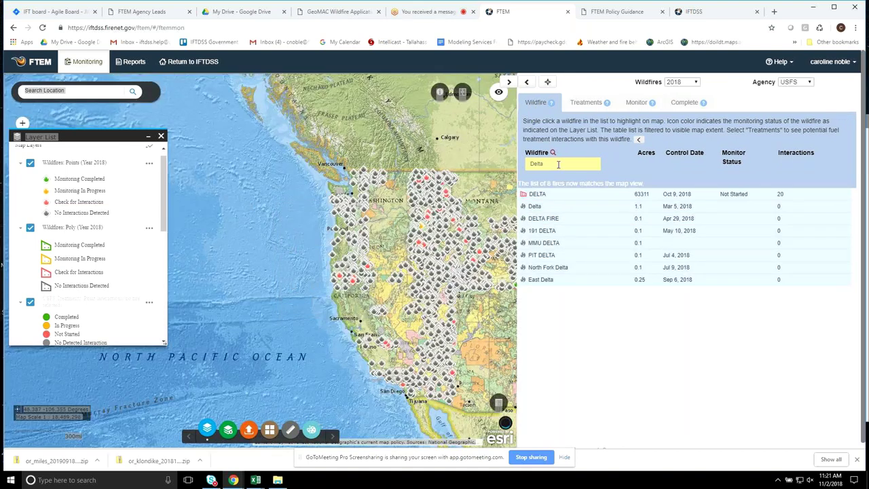
{"action": "left_click", "coordinate": [559, 164]}
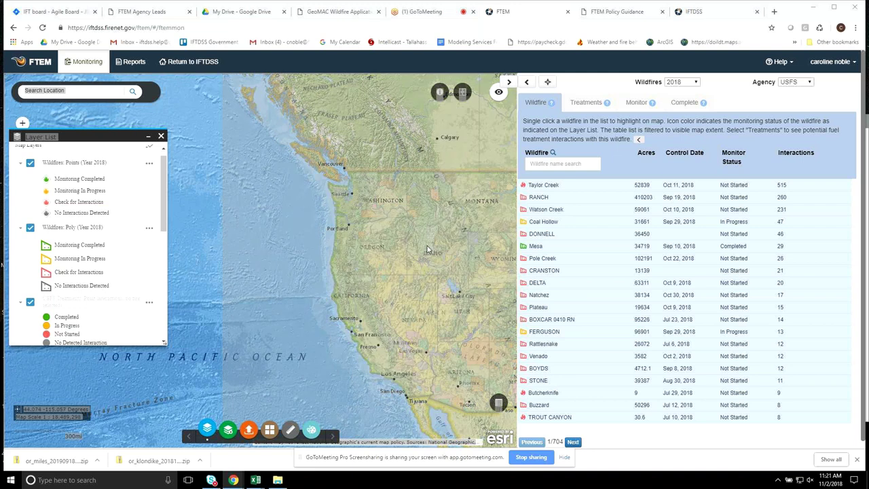
- Zoom and pan the map over Oregon, narrowing the list to 142 pages led by Taylor Creek
{"action": "scroll", "coordinate": [428, 249], "scroll_direction": "up", "scroll_amount": 2}
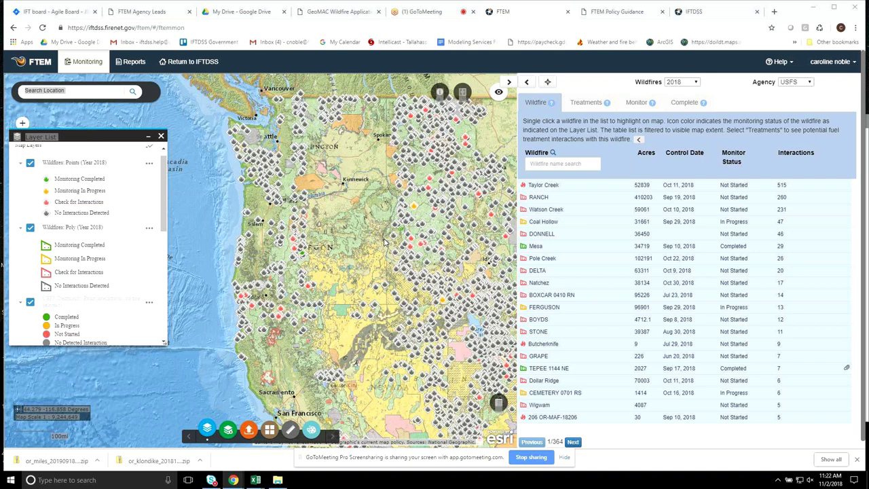
{"action": "left_click_drag", "start_coordinate": [385, 242], "coordinate": [409, 251]}
{"action": "scroll", "coordinate": [363, 247], "scroll_direction": "up", "scroll_amount": 1}
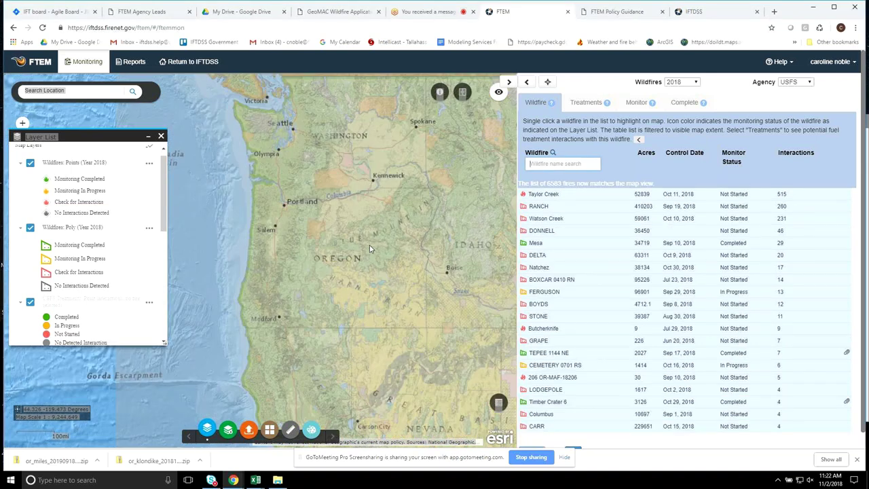
{"action": "scroll", "coordinate": [370, 248], "scroll_direction": "up", "scroll_amount": 1}
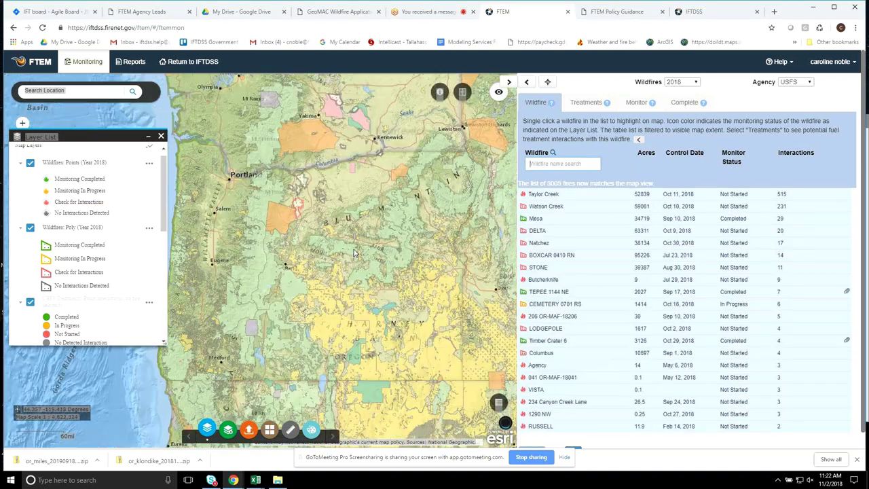
{"action": "left_click_drag", "start_coordinate": [329, 257], "coordinate": [338, 232]}
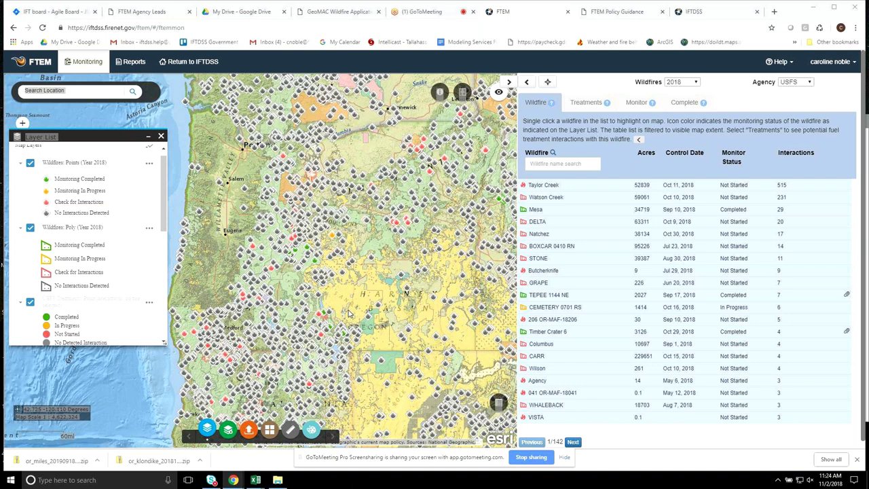
{"action": "left_click", "coordinate": [249, 431]}
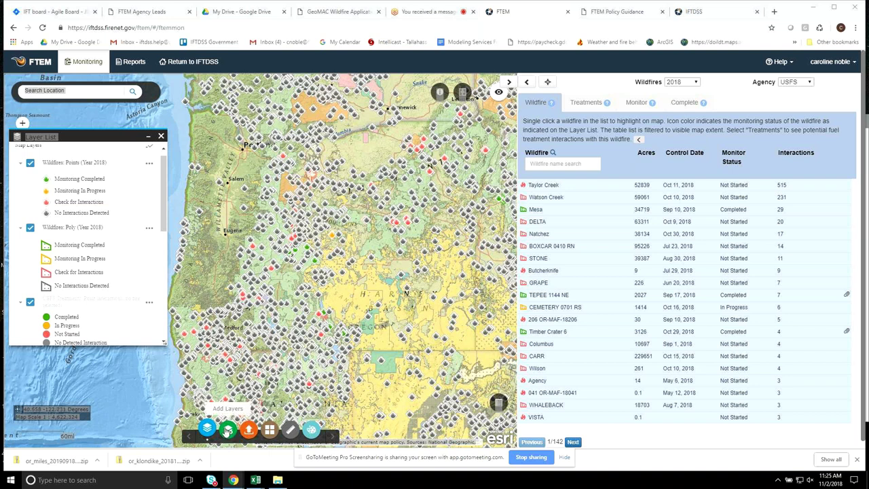
{"action": "triple_click", "coordinate": [229, 433]}
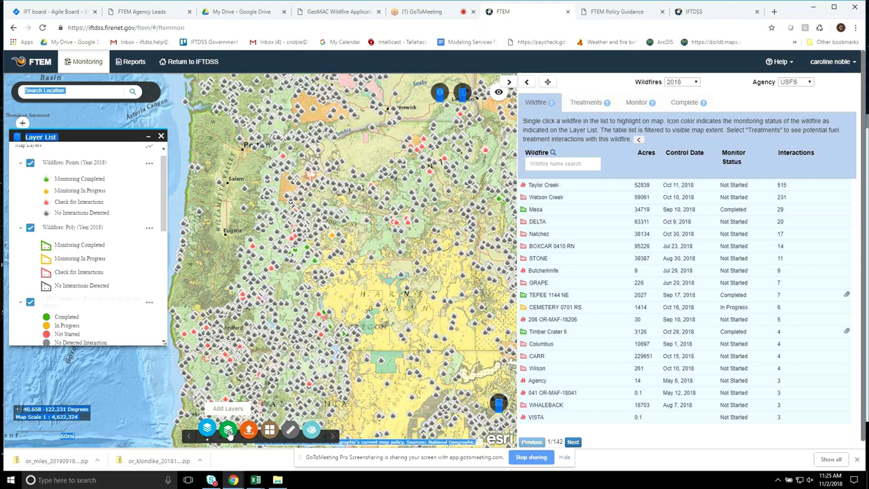
{"action": "left_click", "coordinate": [229, 434]}
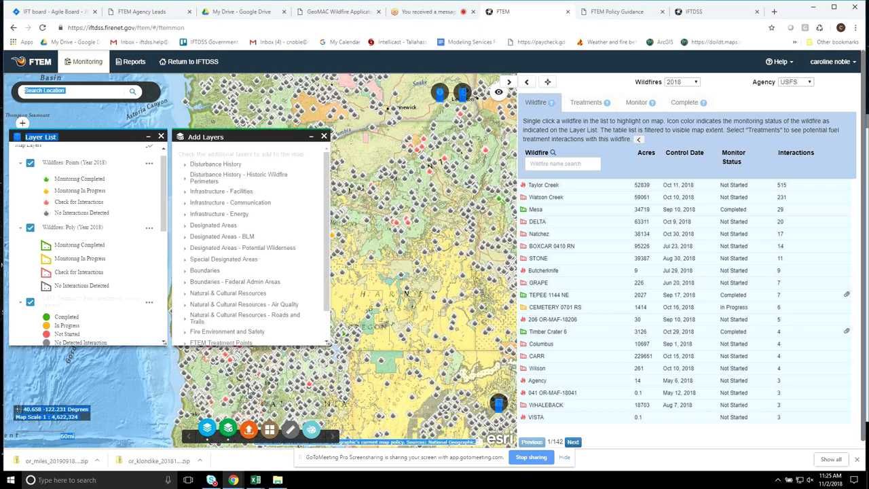
{"action": "scroll", "coordinate": [323, 263], "scroll_direction": "down", "scroll_amount": 2}
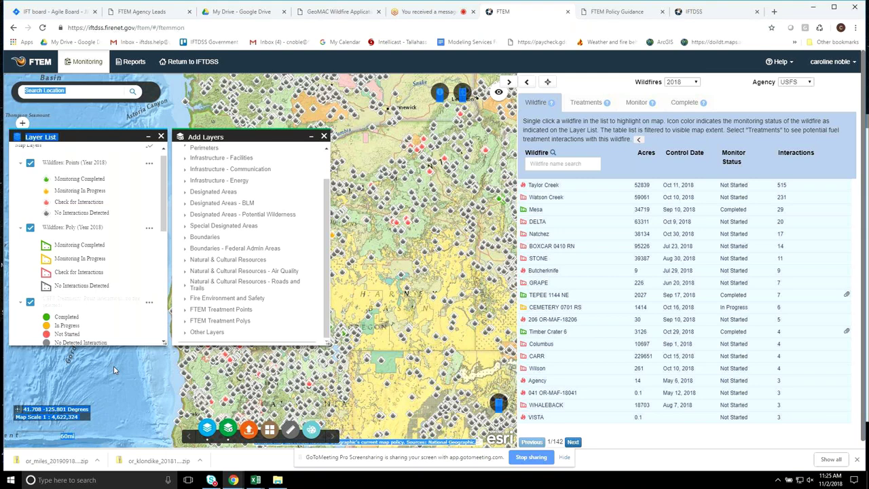
{"action": "left_click", "coordinate": [185, 332]}
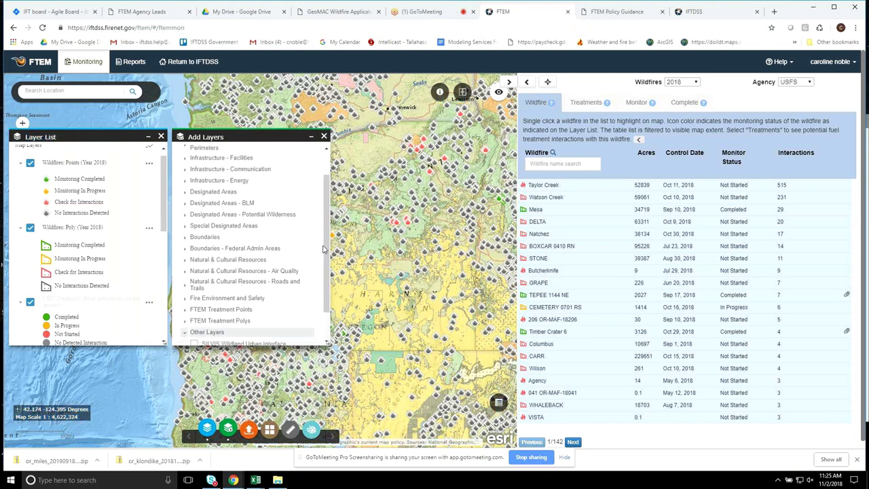
{"action": "left_click_drag", "start_coordinate": [324, 249], "coordinate": [331, 277]}
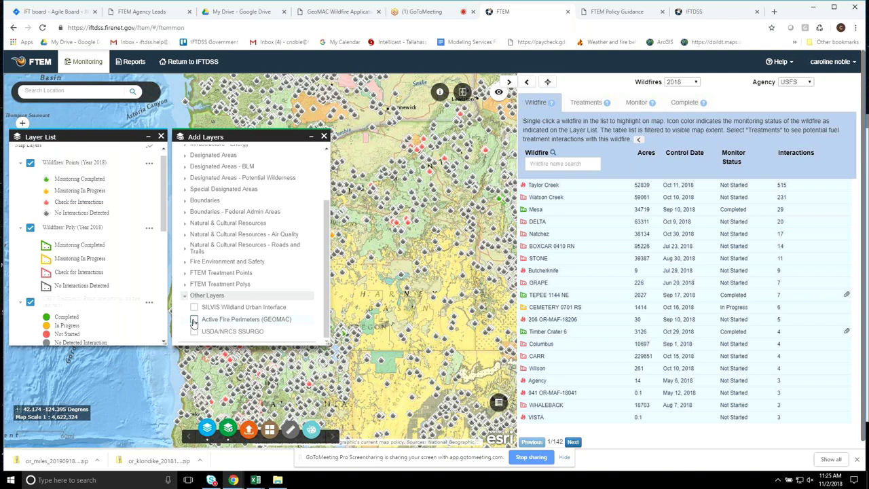
{"action": "left_click", "coordinate": [185, 275]}
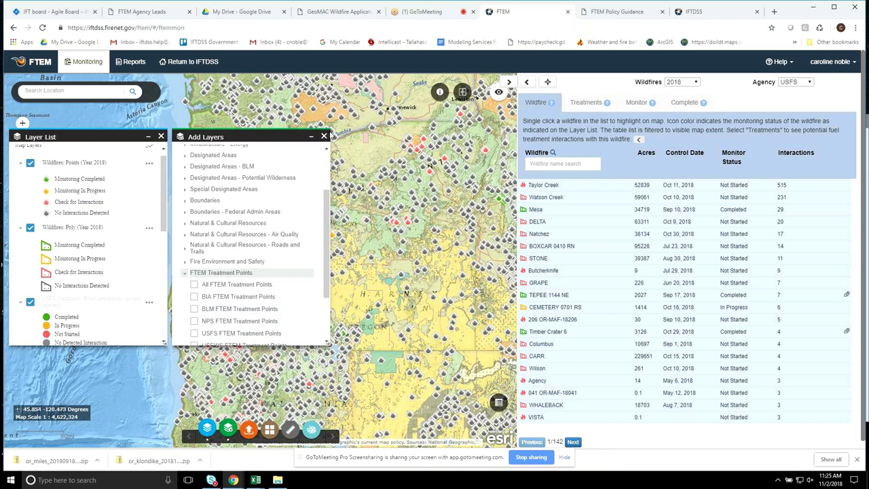
{"action": "left_click", "coordinate": [324, 136]}
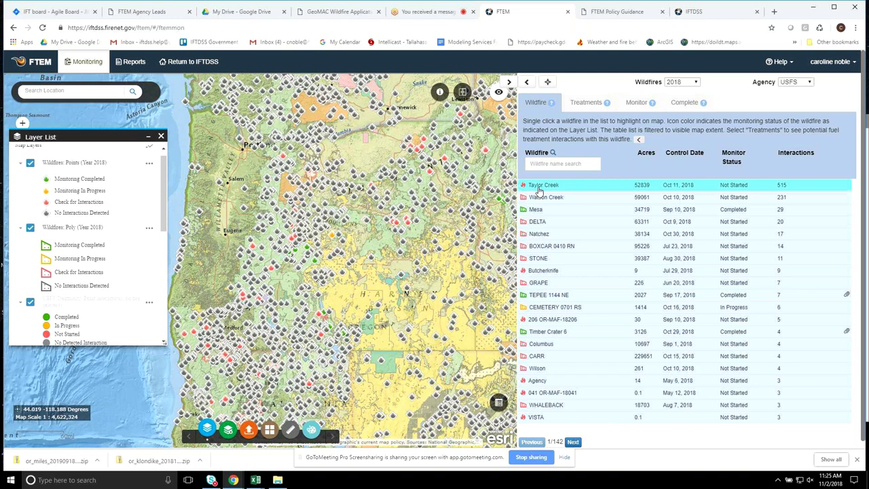
- Select BOXCAR 0410 RN and list its 14 interacting USFS thinning treatments
{"action": "left_click", "coordinate": [580, 248]}
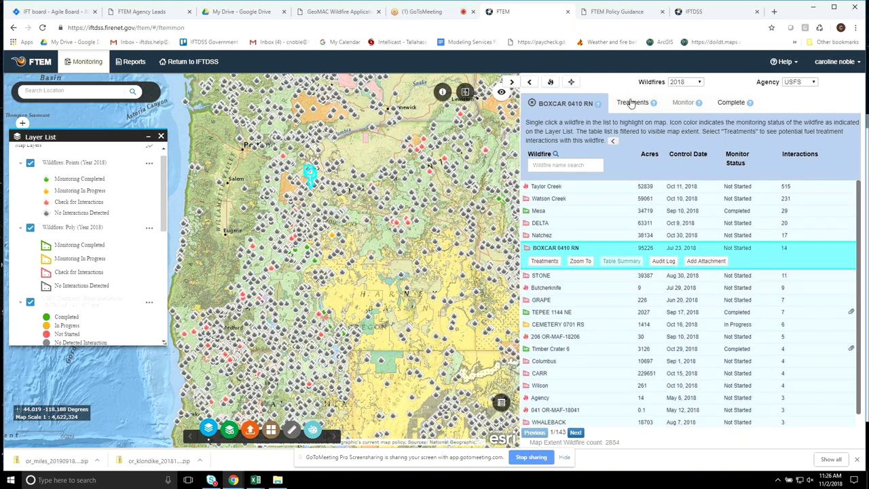
{"action": "left_click", "coordinate": [545, 261]}
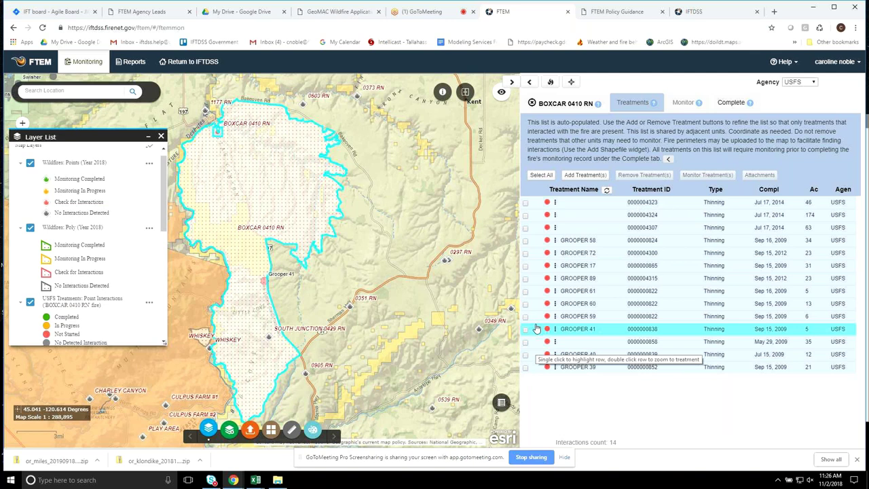
{"action": "left_click", "coordinate": [531, 82]}
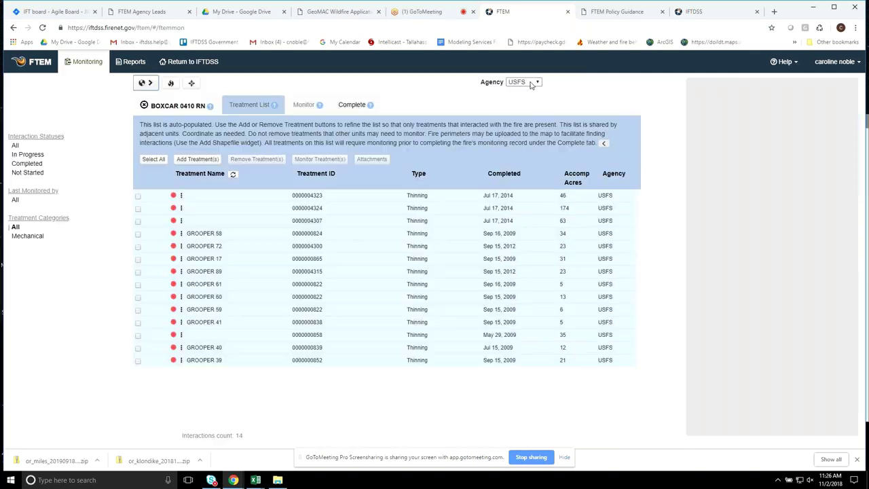
{"action": "left_click", "coordinate": [346, 199]}
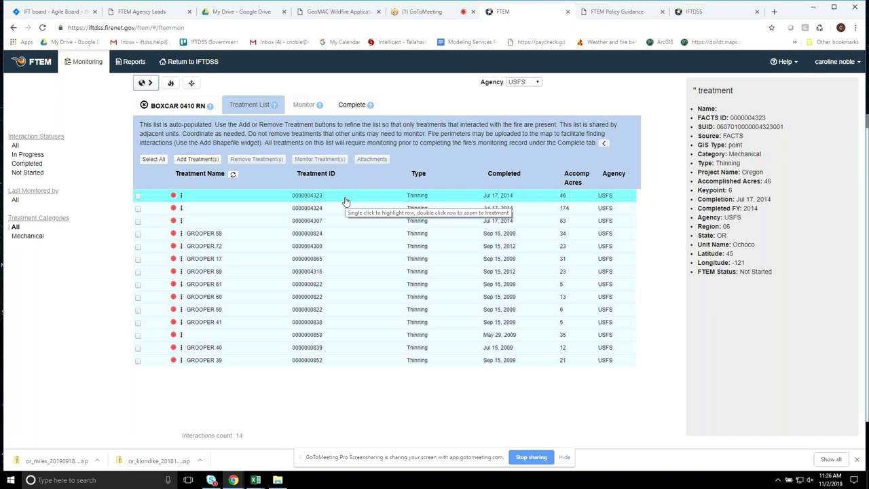
{"action": "left_click", "coordinate": [342, 223]}
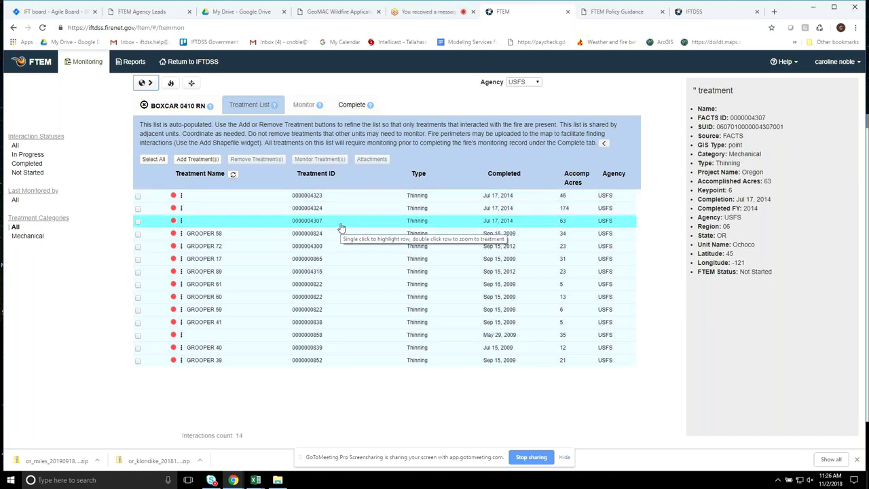
{"action": "left_click", "coordinate": [338, 246]}
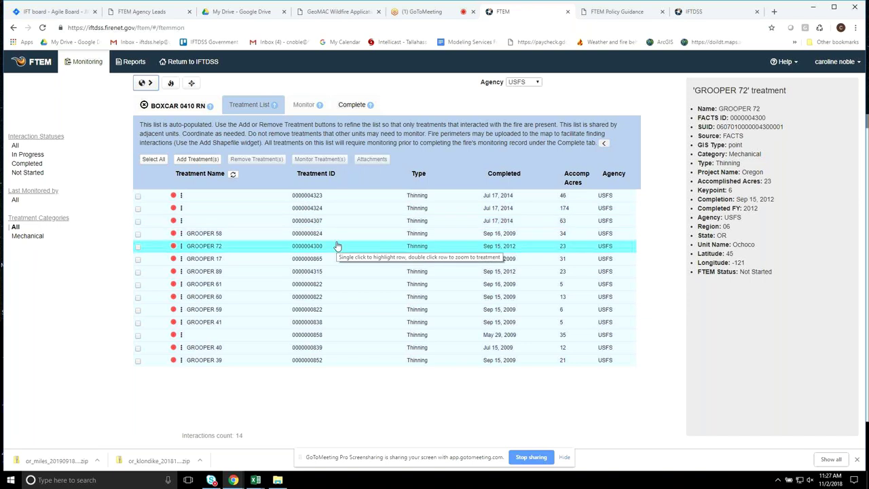
{"action": "left_click", "coordinate": [337, 234]}
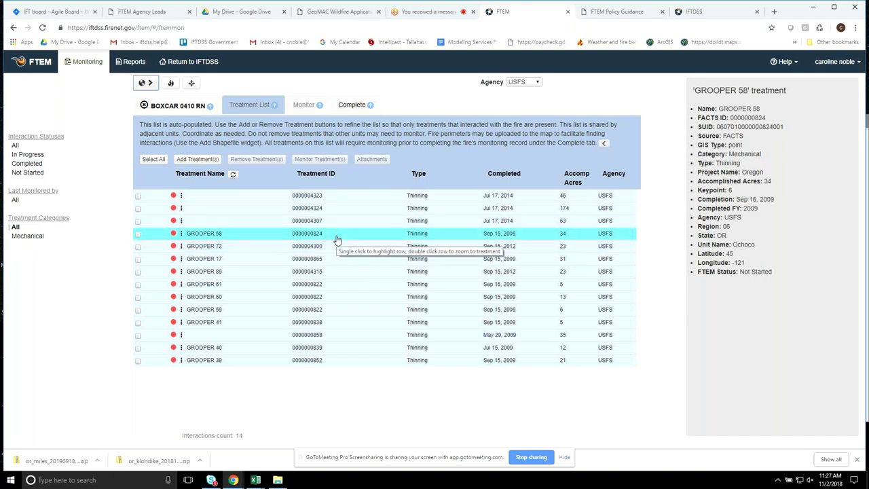
{"action": "left_click", "coordinate": [124, 199]}
{"action": "left_click", "coordinate": [170, 323]}
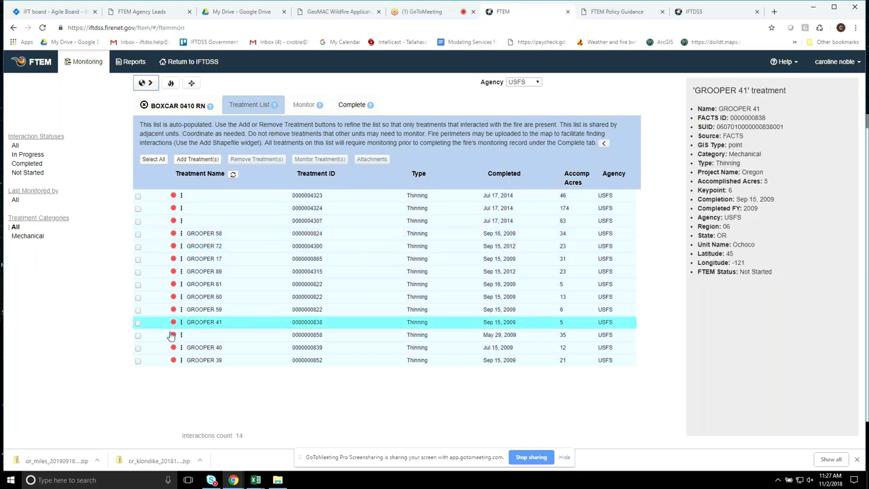
{"action": "left_click", "coordinate": [170, 208]}
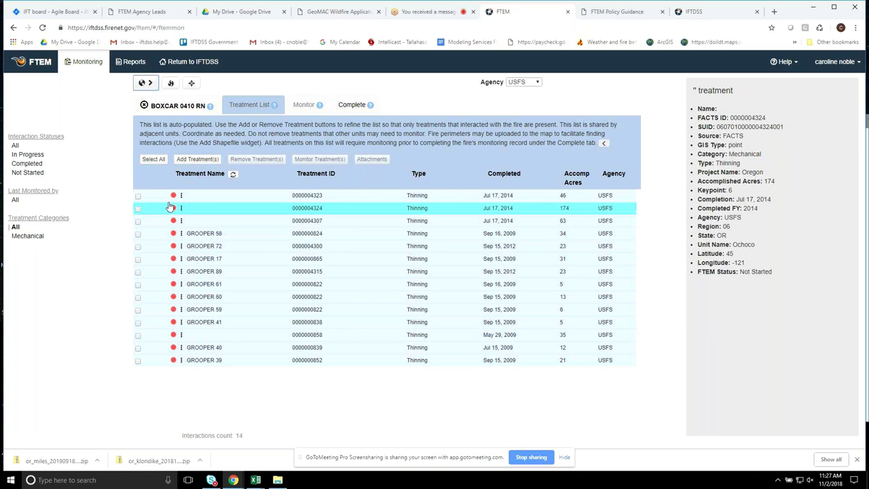
{"action": "left_click", "coordinate": [170, 207]}
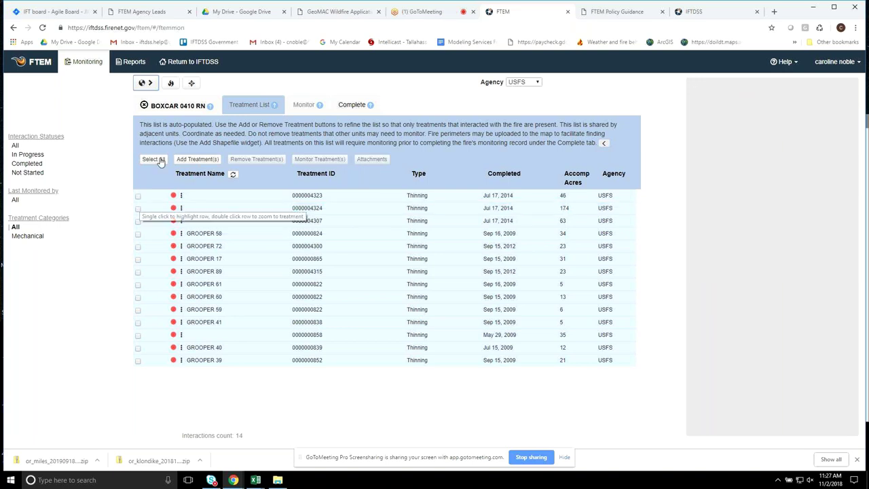
{"action": "left_click", "coordinate": [152, 83]}
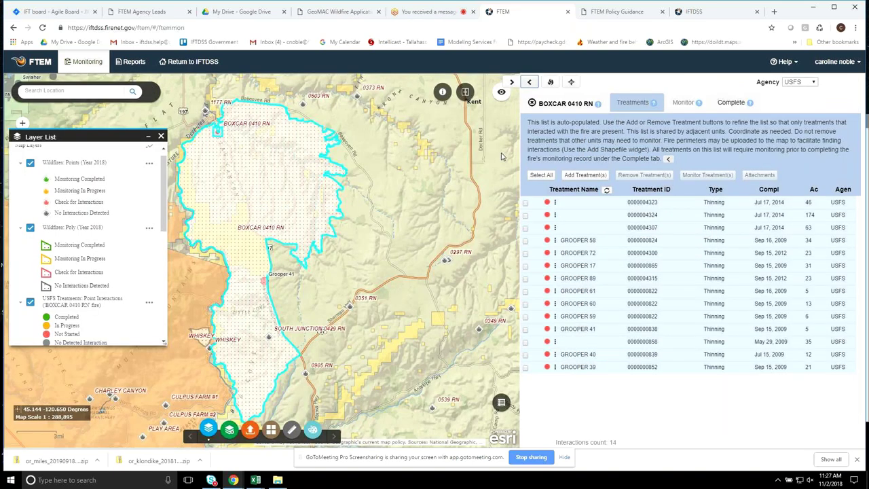
- Select all 14 BOXCAR treatments and frame the whole fire perimeter around Grooper 41
{"action": "left_click", "coordinate": [541, 175]}
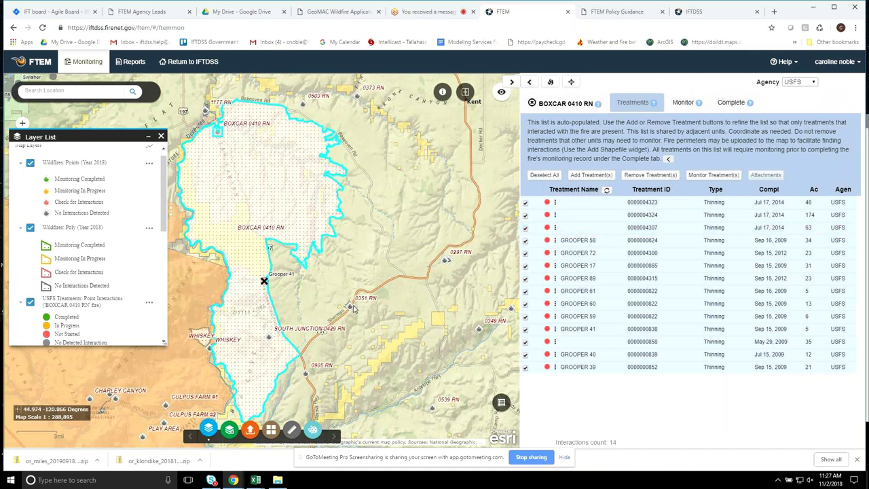
{"action": "left_click_drag", "start_coordinate": [353, 309], "coordinate": [408, 317]}
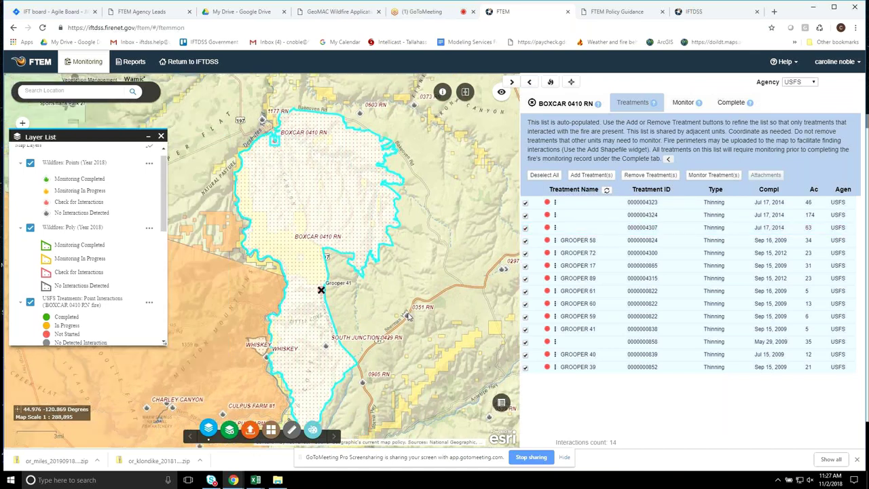
{"action": "scroll", "coordinate": [408, 317], "scroll_direction": "up", "scroll_amount": 1}
{"action": "left_click_drag", "start_coordinate": [235, 267], "coordinate": [319, 262]}
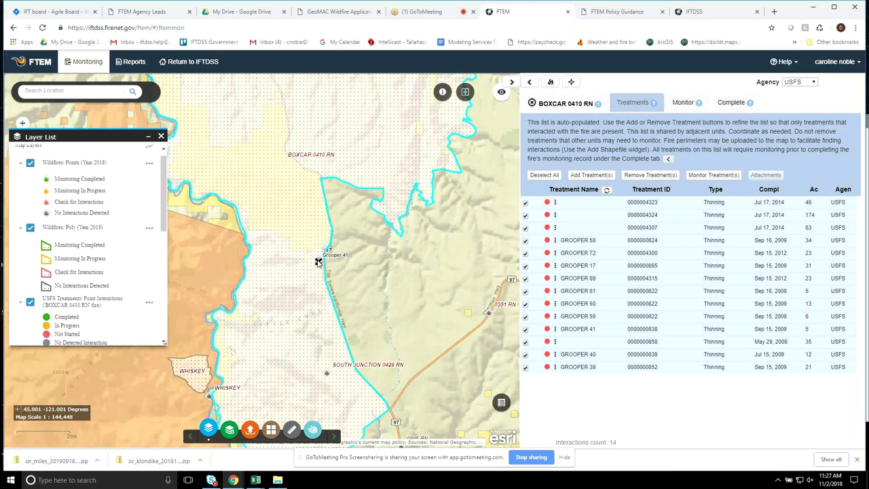
{"action": "scroll", "coordinate": [370, 225], "scroll_direction": "down", "scroll_amount": 1}
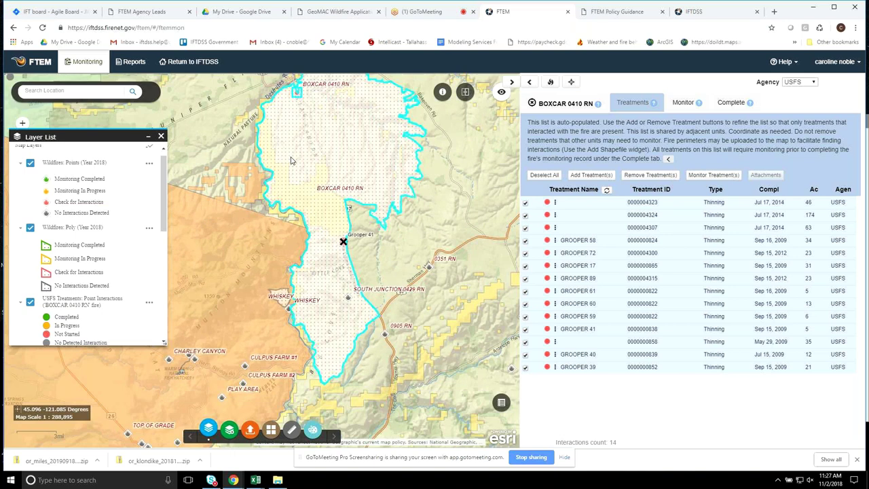
{"action": "mouse_move", "coordinate": [290, 160]}
{"action": "left_mouse_down"}
{"action": "mouse_move", "coordinate": [290, 229]}
{"action": "mouse_move", "coordinate": [287, 220]}
{"action": "left_mouse_up"}
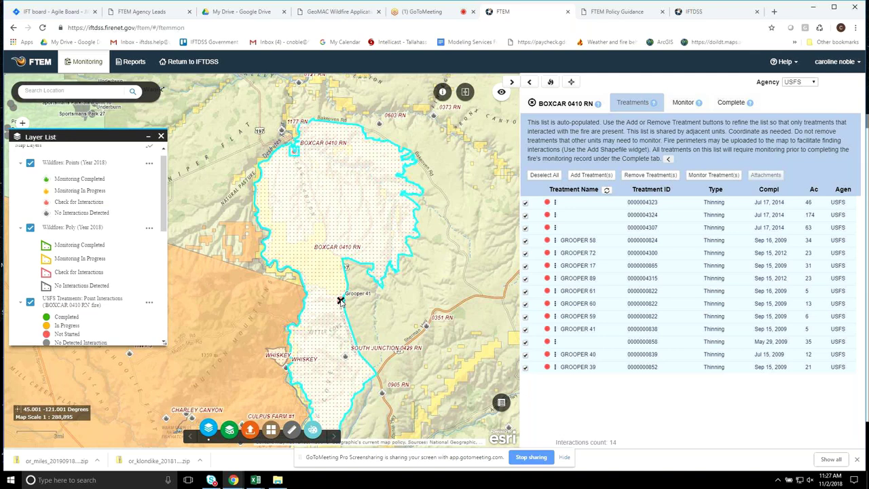
- View the BOXCAR 0410 RN fire polygon's details, then dismiss the popup
{"action": "left_click", "coordinate": [340, 300]}
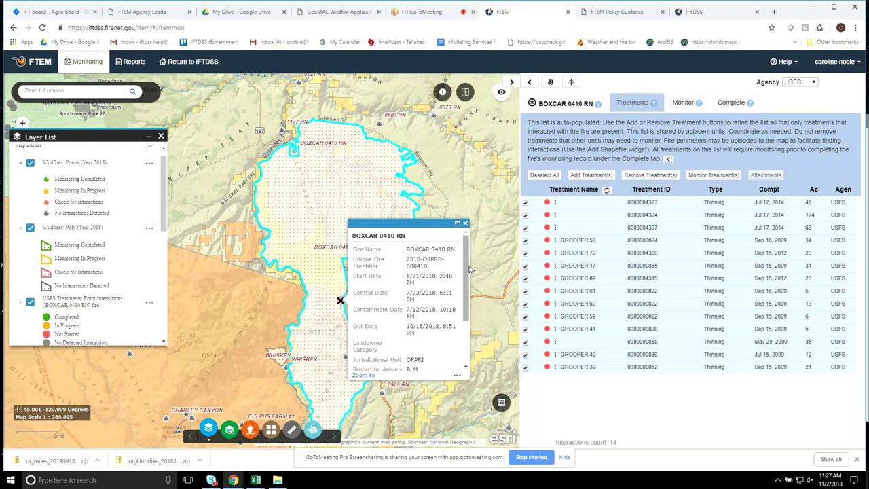
{"action": "left_click", "coordinate": [466, 223]}
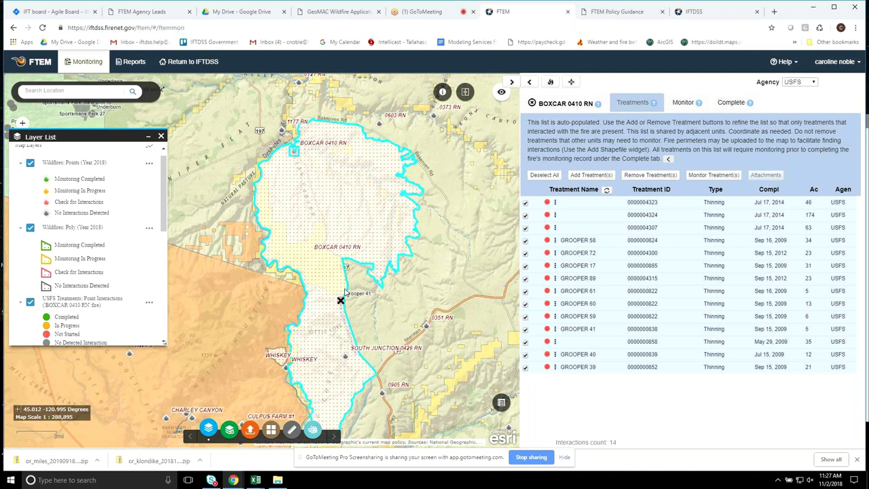
{"action": "left_click", "coordinate": [345, 291]}
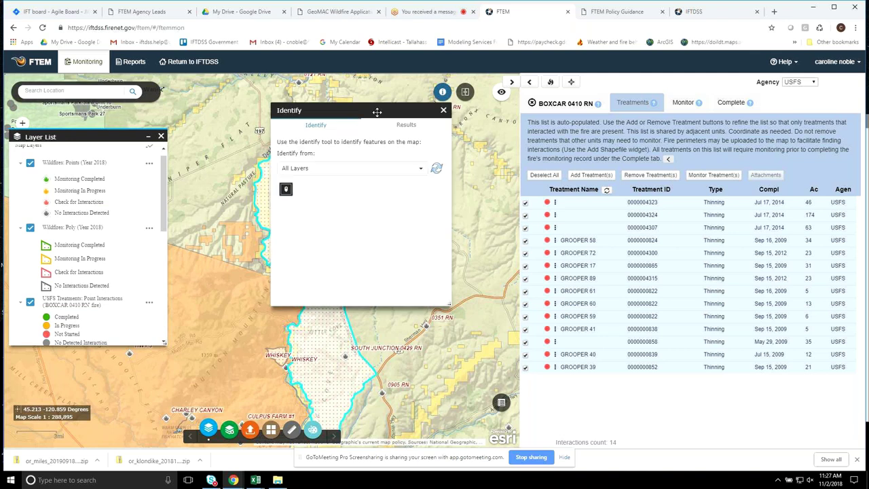
{"action": "left_click_drag", "start_coordinate": [377, 112], "coordinate": [160, 136]}
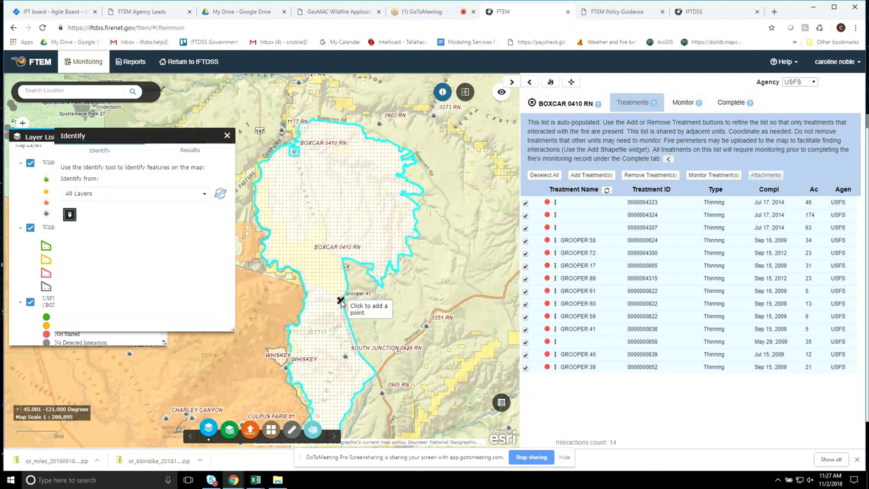
{"action": "left_click", "coordinate": [340, 301]}
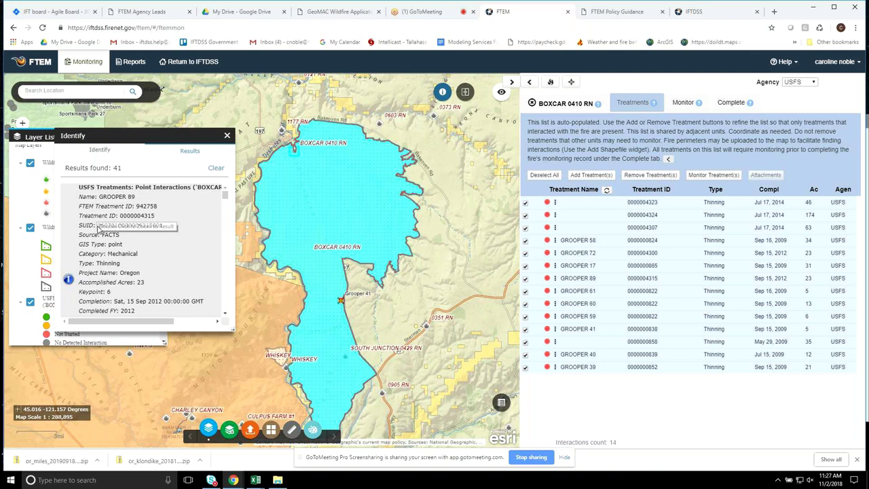
{"action": "mouse_move", "coordinate": [225, 196]}
{"action": "left_mouse_down"}
{"action": "mouse_move", "coordinate": [228, 213]}
{"action": "mouse_move", "coordinate": [229, 201]}
{"action": "left_mouse_up"}
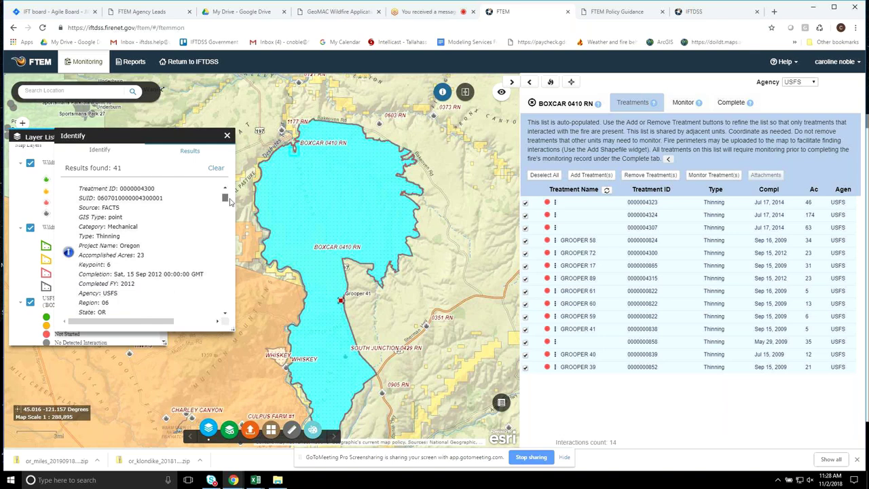
{"action": "left_click_drag", "start_coordinate": [230, 202], "coordinate": [230, 206]}
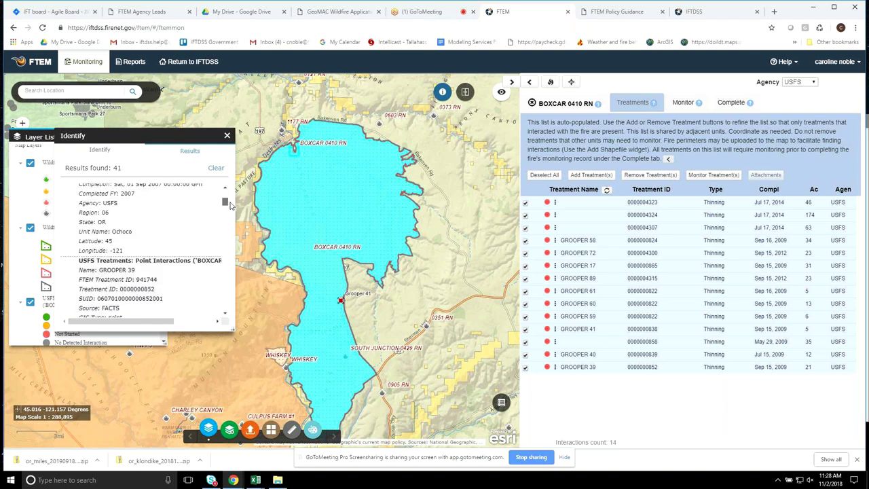
{"action": "key", "text": "Escape"}
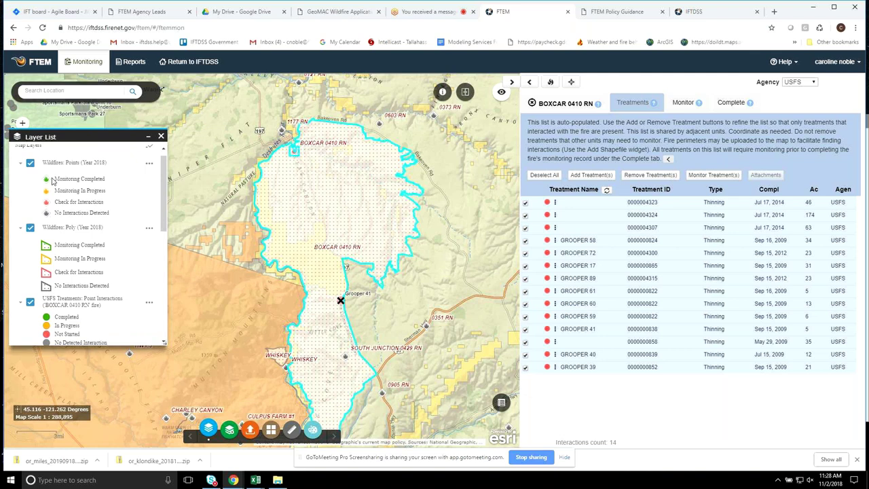
- Hide the Wildfires: Poly (Year 2018) layer and clear all treatment checks
{"action": "left_click", "coordinate": [30, 227]}
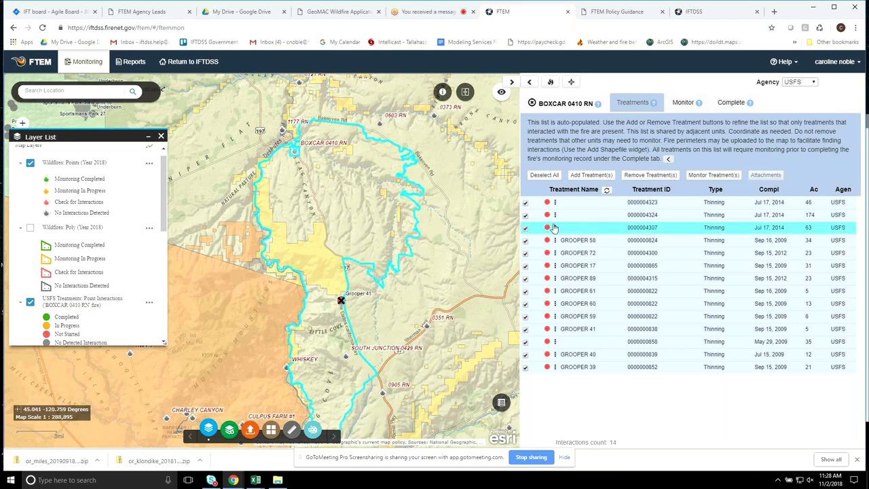
{"action": "left_click", "coordinate": [525, 216]}
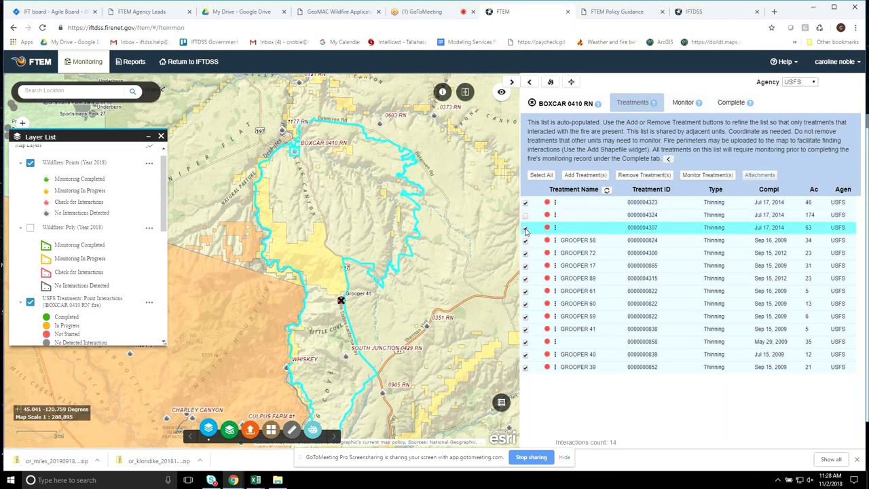
{"action": "left_click", "coordinate": [536, 178]}
{"action": "left_click", "coordinate": [540, 178]}
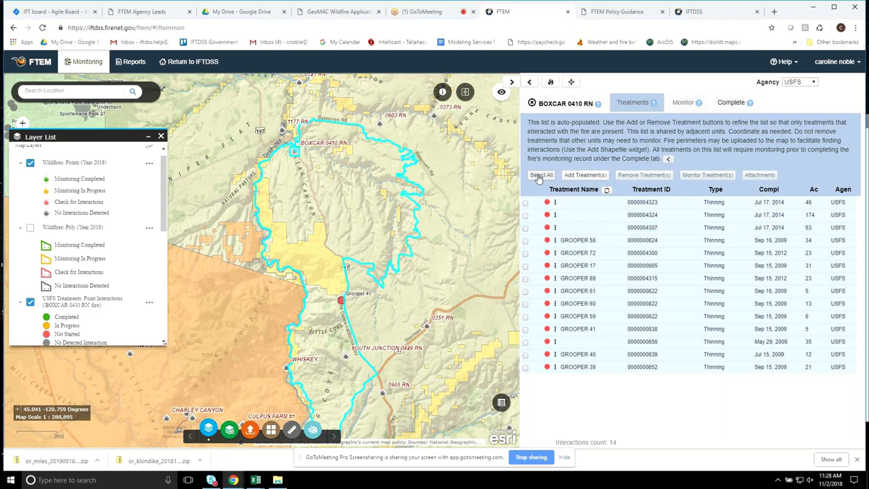
{"action": "left_click", "coordinate": [525, 203]}
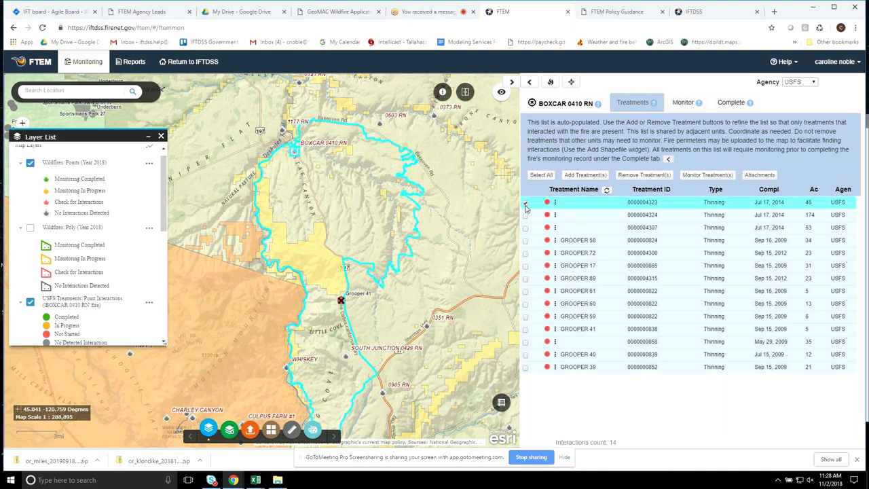
{"action": "left_click", "coordinate": [525, 203]}
{"action": "left_click", "coordinate": [525, 215]}
{"action": "left_click", "coordinate": [525, 203]}
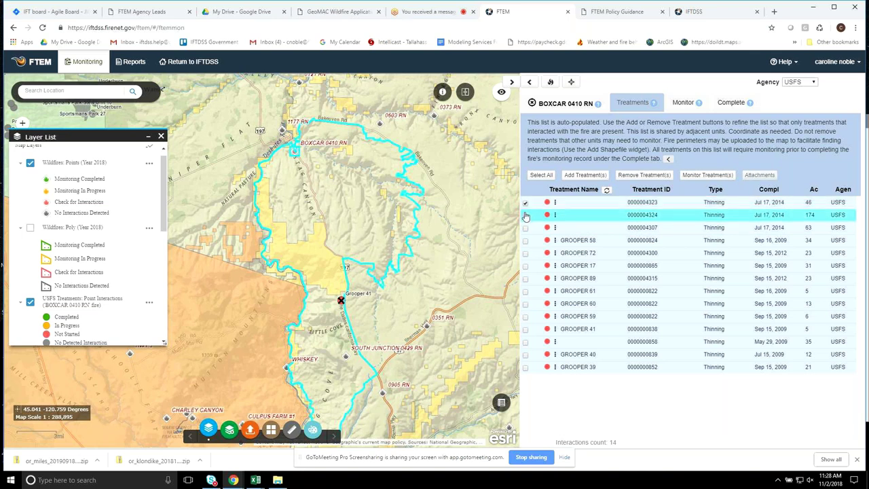
{"action": "left_click", "coordinate": [525, 215]}
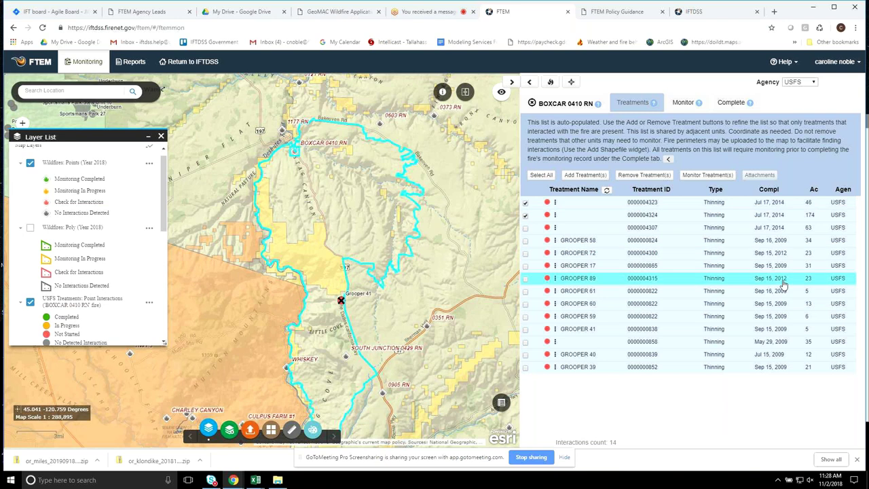
{"action": "left_click", "coordinate": [525, 215]}
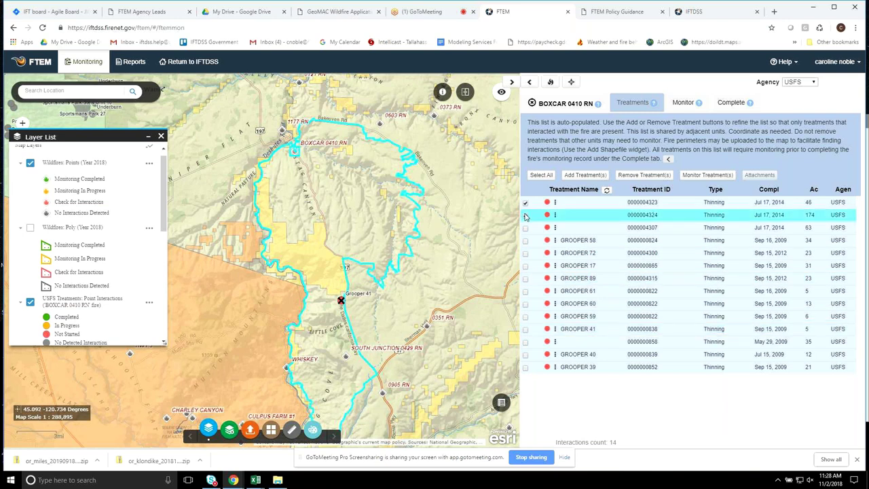
{"action": "left_click", "coordinate": [525, 215]}
{"action": "left_click", "coordinate": [526, 202]}
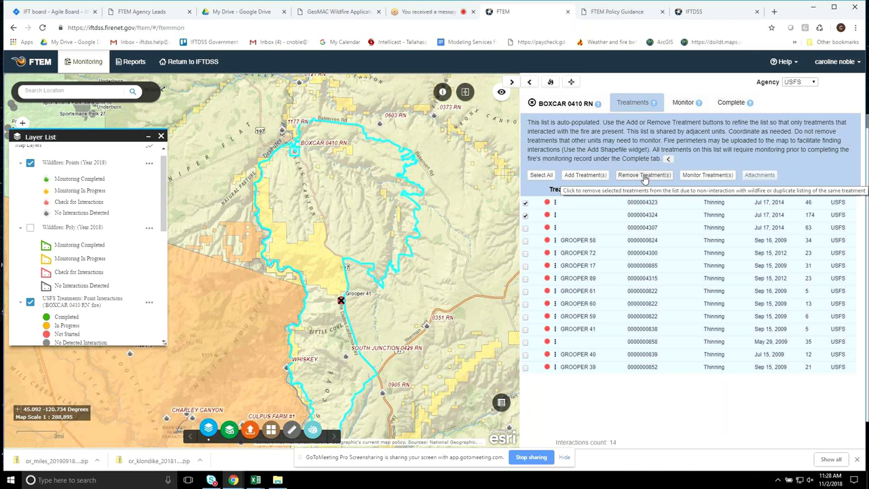
{"action": "left_click", "coordinate": [525, 215]}
{"action": "left_click", "coordinate": [525, 216]}
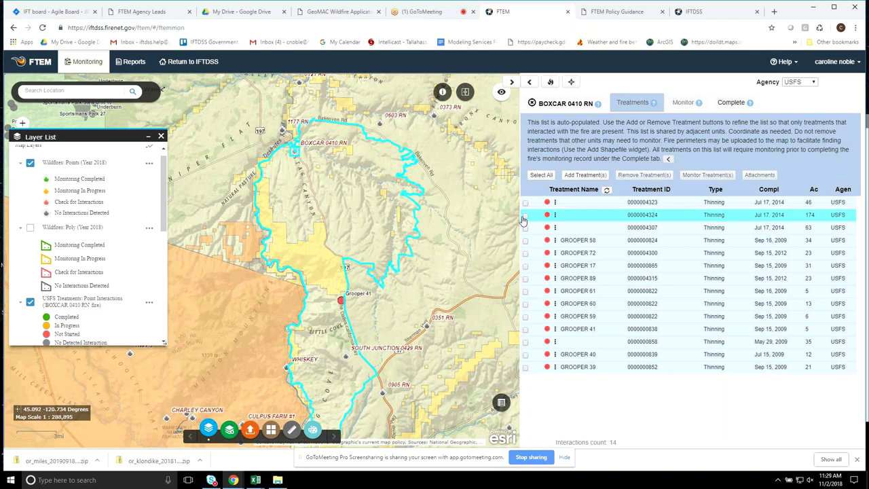
{"action": "left_click", "coordinate": [585, 176]}
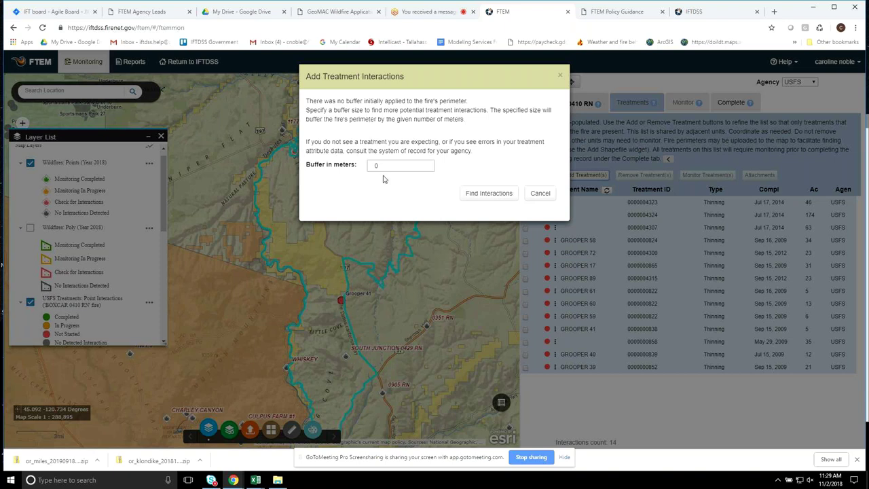
{"action": "double_click", "coordinate": [374, 165]}
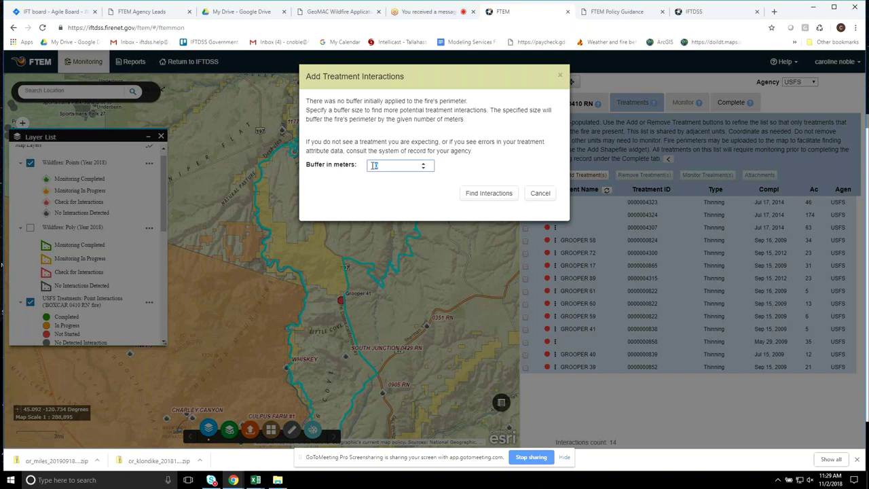
{"action": "type", "text": "5000"}
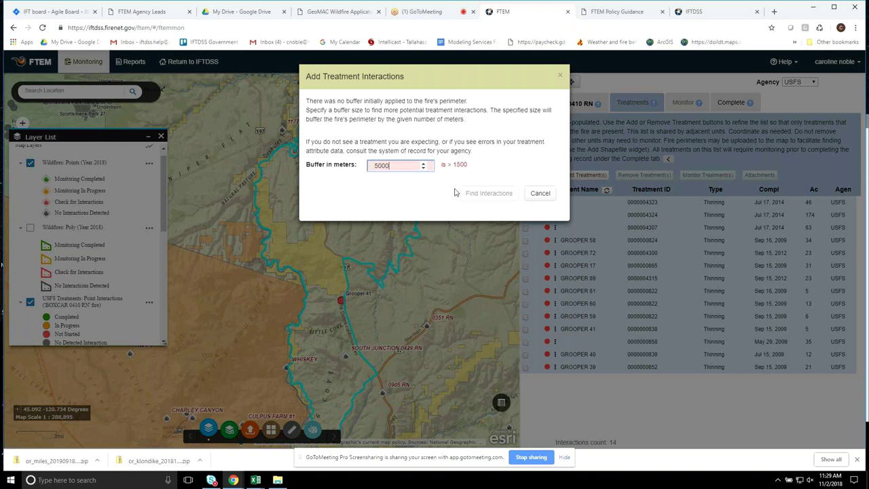
{"action": "key", "text": "BackSpace"}
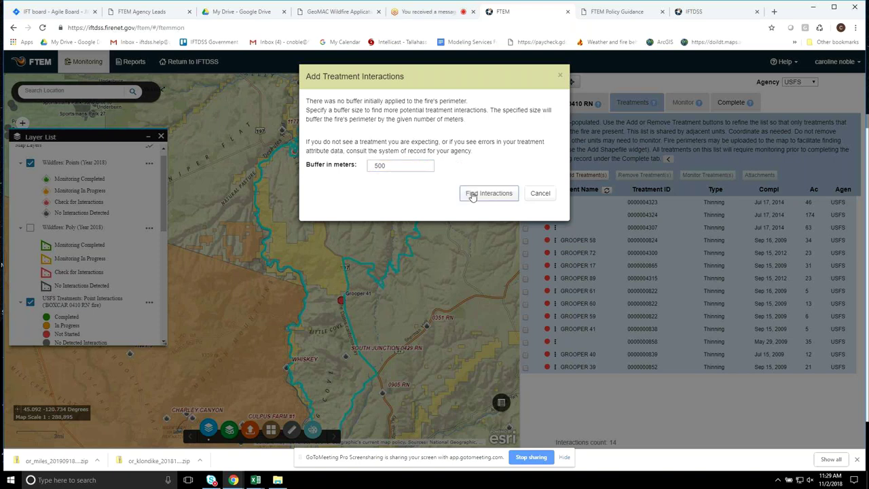
{"action": "left_click", "coordinate": [472, 195]}
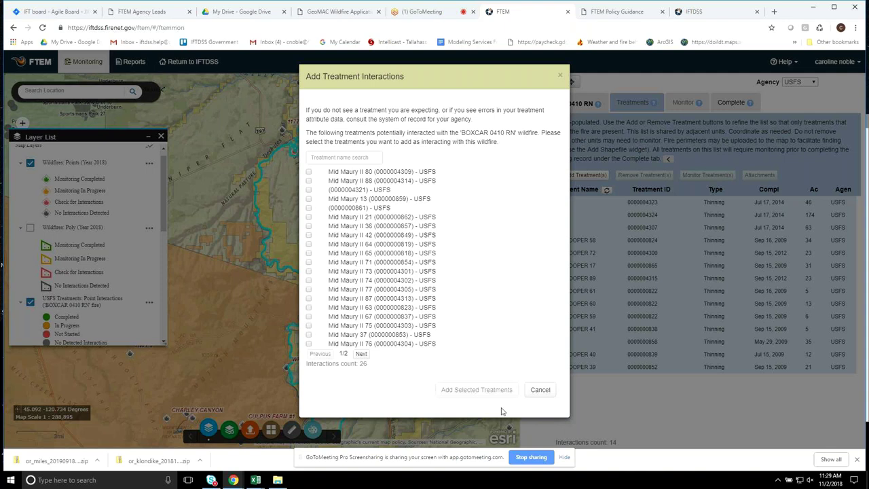
{"action": "left_click", "coordinate": [561, 77]}
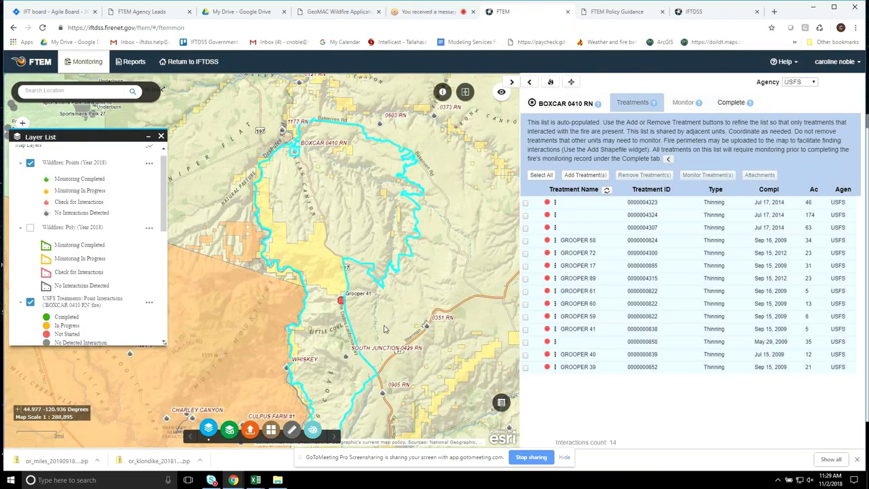
- Zoom the map out around BOXCAR 0410 RN to show the surrounding fires and treatments
{"action": "scroll", "coordinate": [391, 307], "scroll_direction": "down", "scroll_amount": 1}
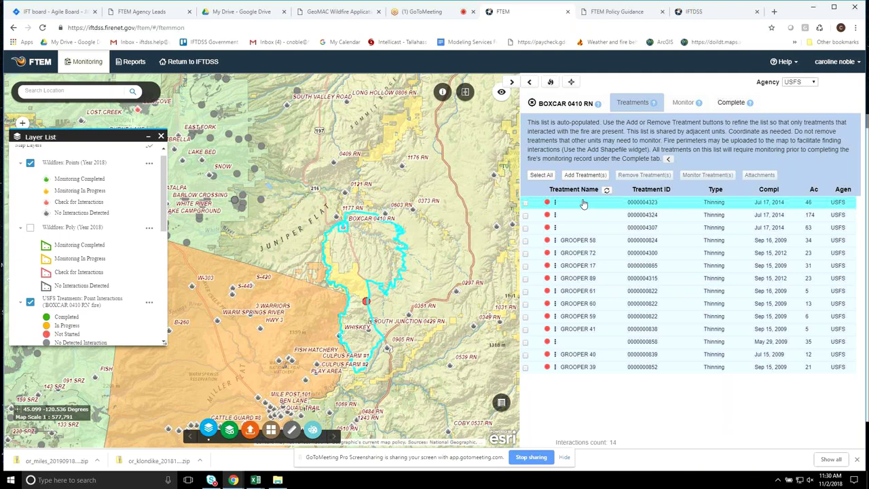
{"action": "left_click", "coordinate": [525, 203]}
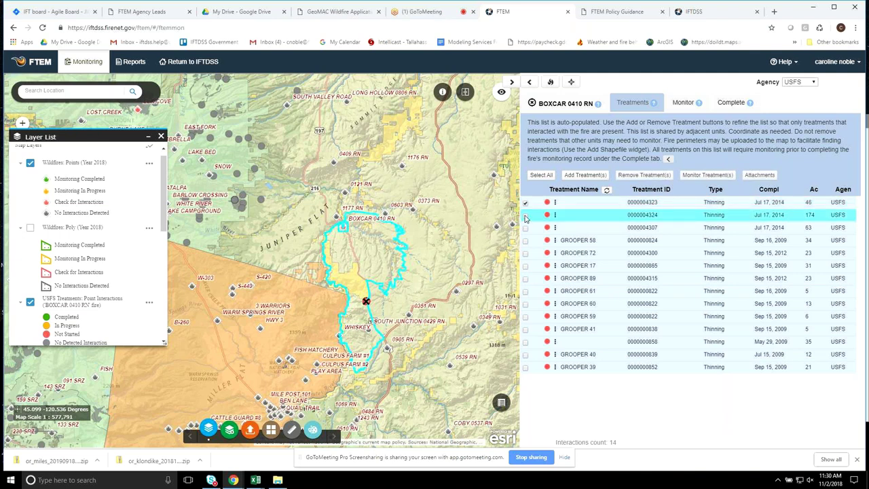
{"action": "left_click", "coordinate": [525, 215]}
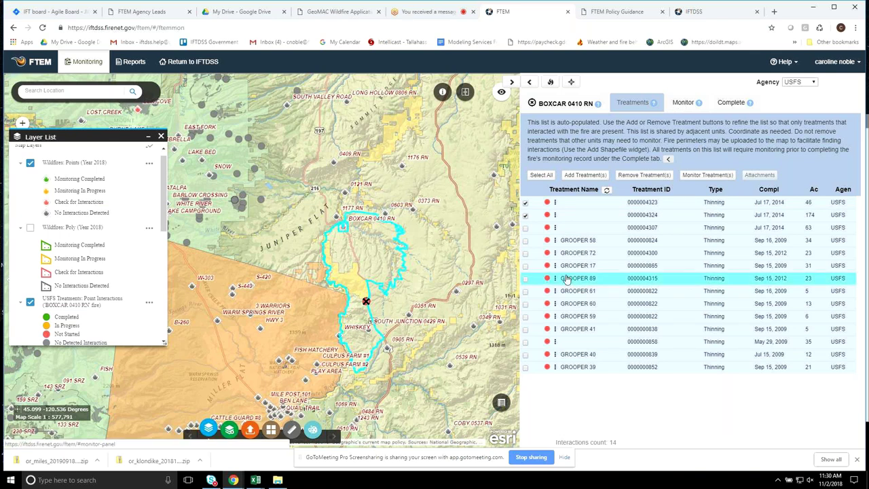
{"action": "left_click", "coordinate": [564, 240]}
{"action": "left_click", "coordinate": [561, 227]}
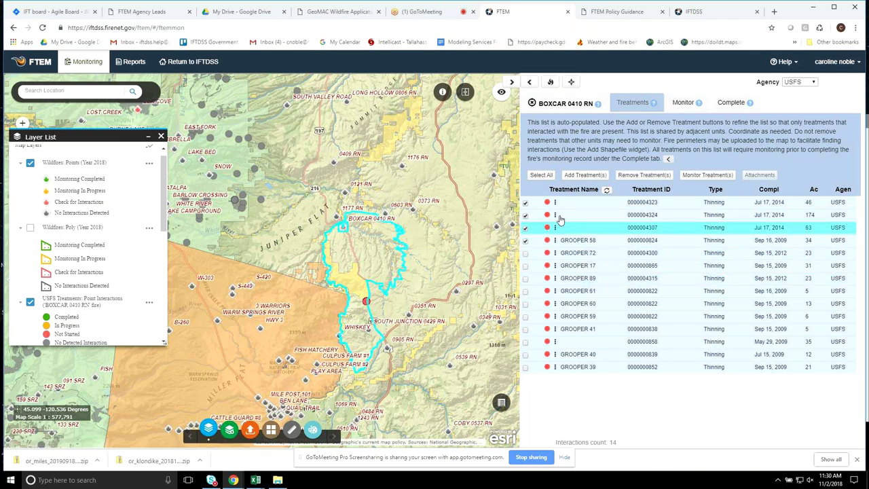
{"action": "left_click", "coordinate": [682, 103]}
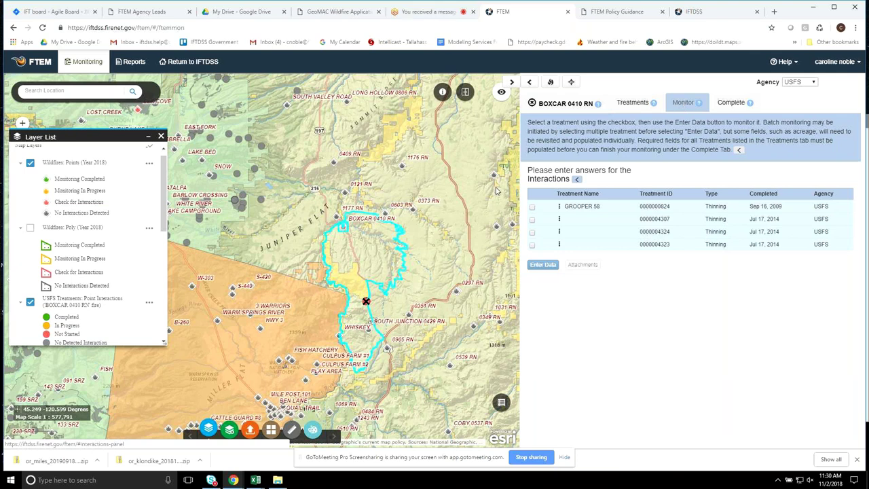
- On the Treatments list, uncheck the earlier rows and check GROOPER 58 and GROOPER 72
{"action": "left_click", "coordinate": [631, 103]}
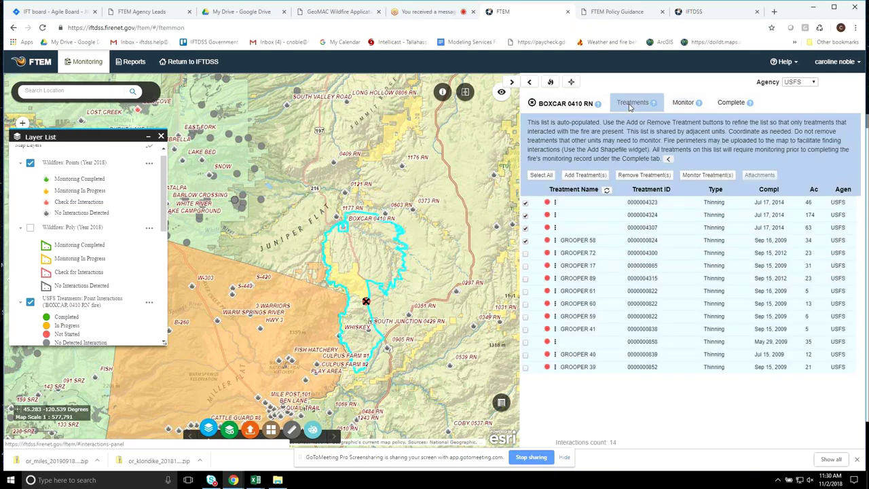
{"action": "left_click", "coordinate": [525, 228]}
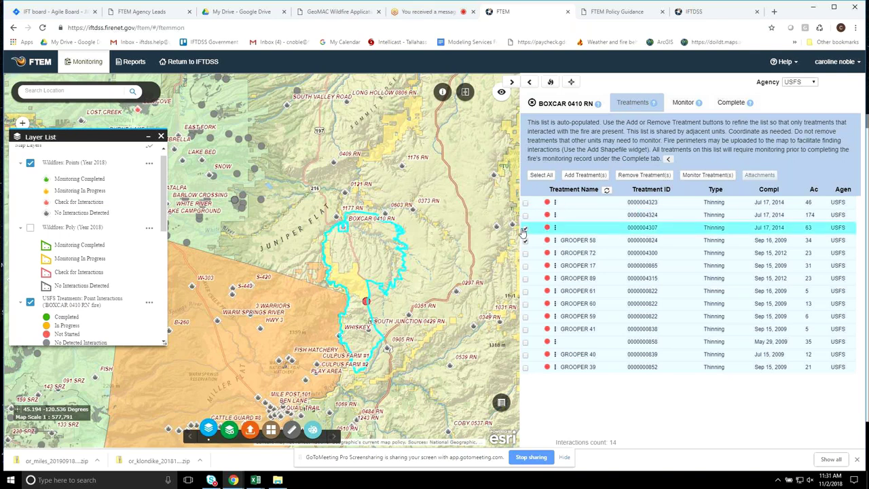
{"action": "left_click", "coordinate": [525, 241]}
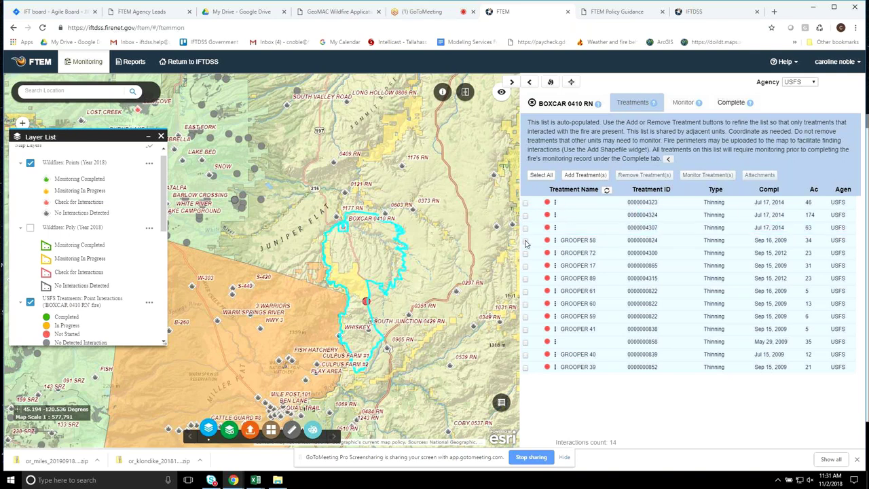
{"action": "left_click", "coordinate": [525, 241]}
{"action": "left_click", "coordinate": [525, 254]}
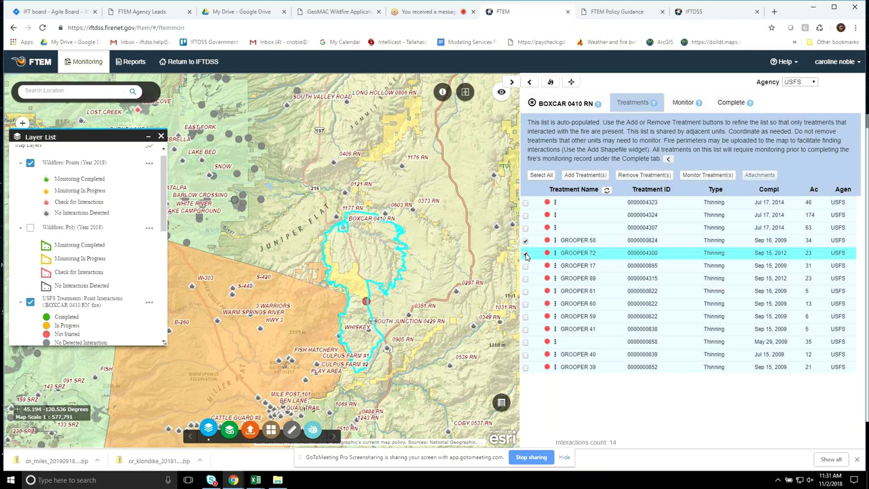
- In the Monitor list, tick GROOPER 72 and GROOPER 58 for data entry
{"action": "left_click", "coordinate": [684, 107]}
{"action": "left_click", "coordinate": [533, 208]}
{"action": "left_click", "coordinate": [532, 220]}
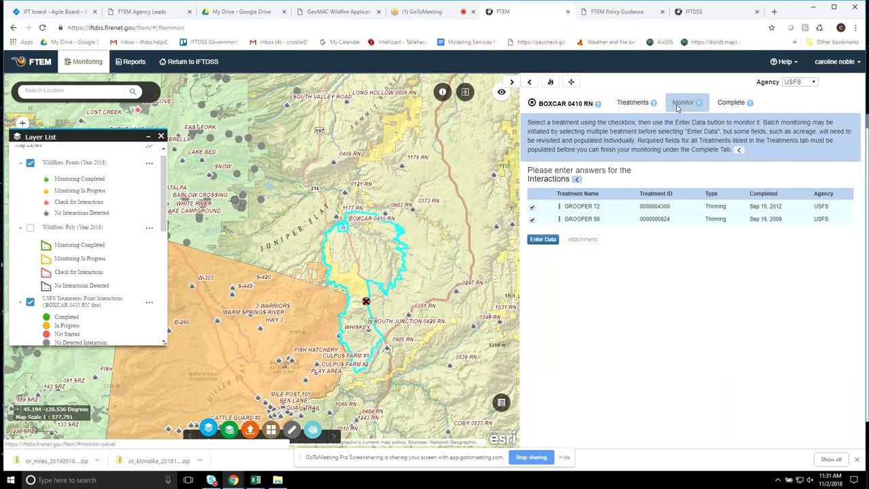
- Open the Enter Data form for GROOPER 72 and 58 and review its contents
{"action": "left_click", "coordinate": [553, 239]}
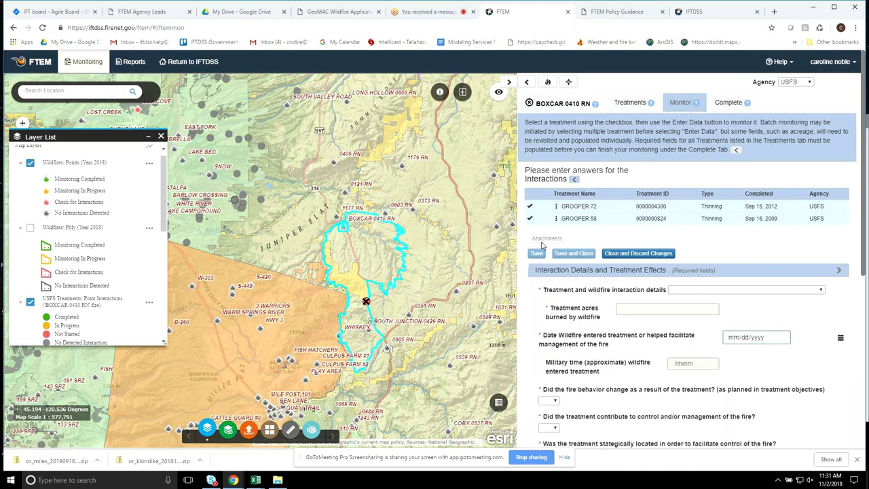
{"action": "scroll", "coordinate": [567, 234], "scroll_direction": "down", "scroll_amount": 2}
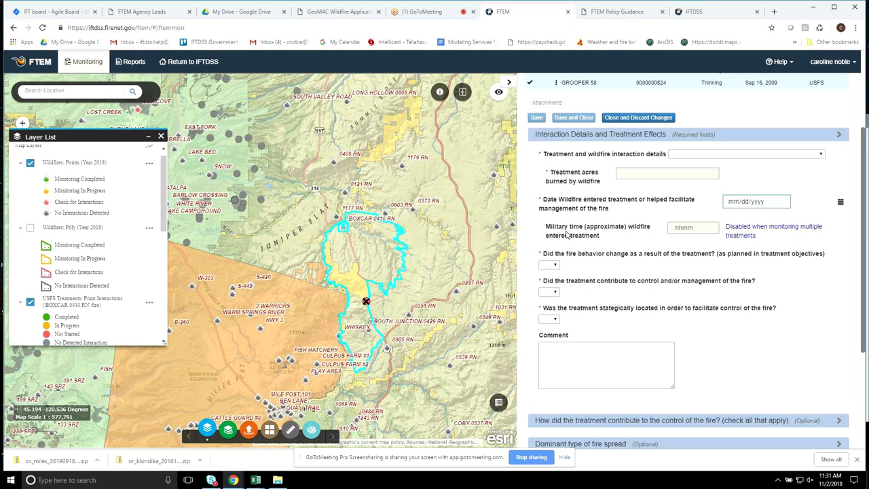
{"action": "scroll", "coordinate": [691, 103], "scroll_direction": "up", "scroll_amount": 2}
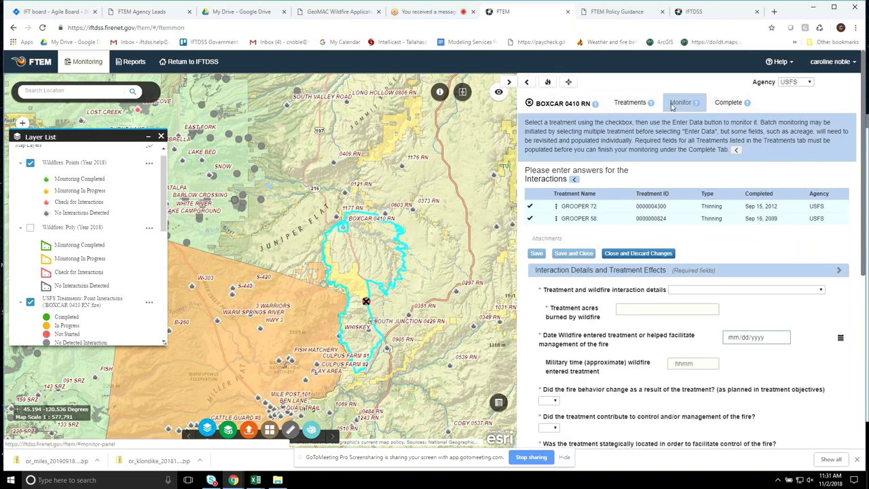
{"action": "left_click", "coordinate": [635, 104]}
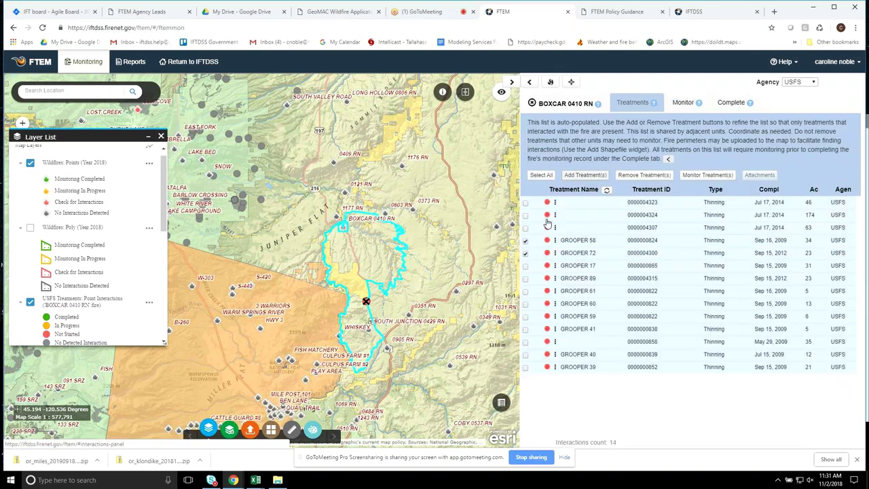
{"action": "left_click", "coordinate": [683, 104]}
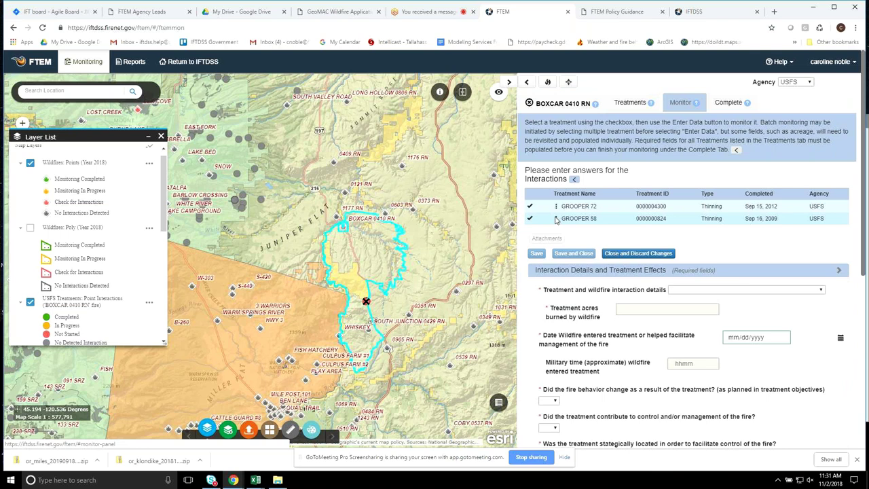
- Collapse and re-expand the Interactions table, then check the interaction details choices without selecting one
{"action": "left_click", "coordinate": [574, 180]}
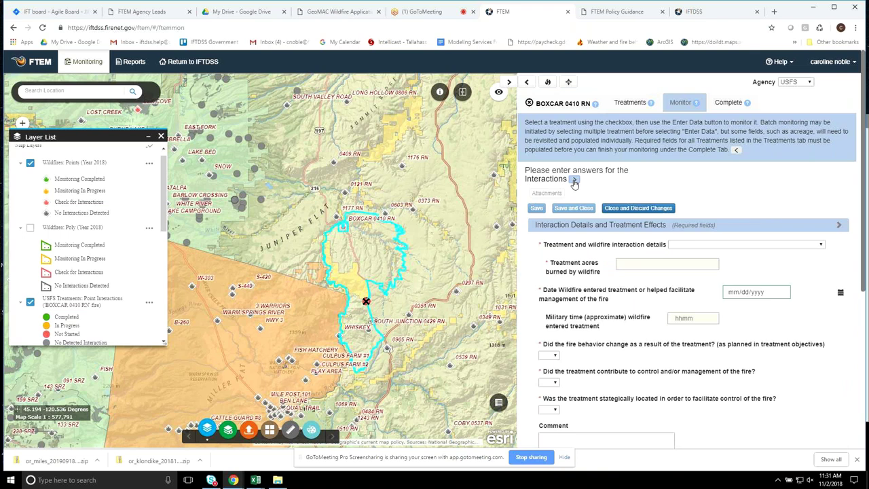
{"action": "left_click", "coordinate": [574, 181]}
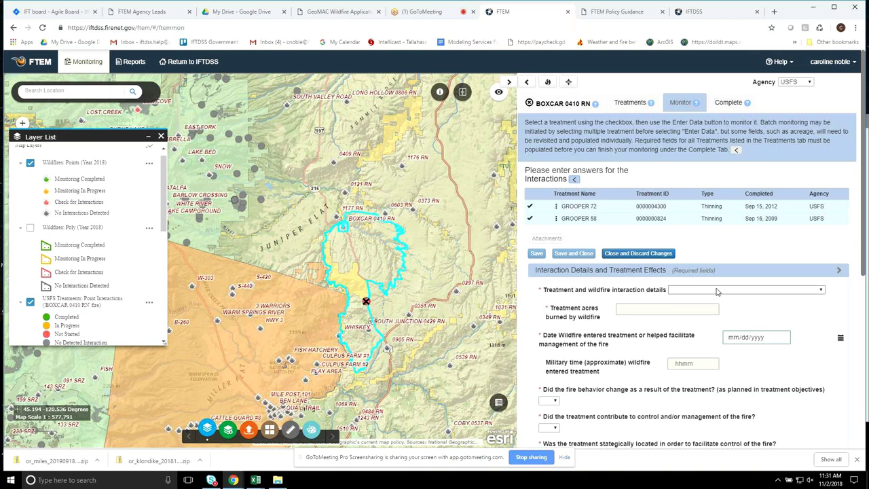
{"action": "scroll", "coordinate": [717, 291], "scroll_direction": "down", "scroll_amount": 2}
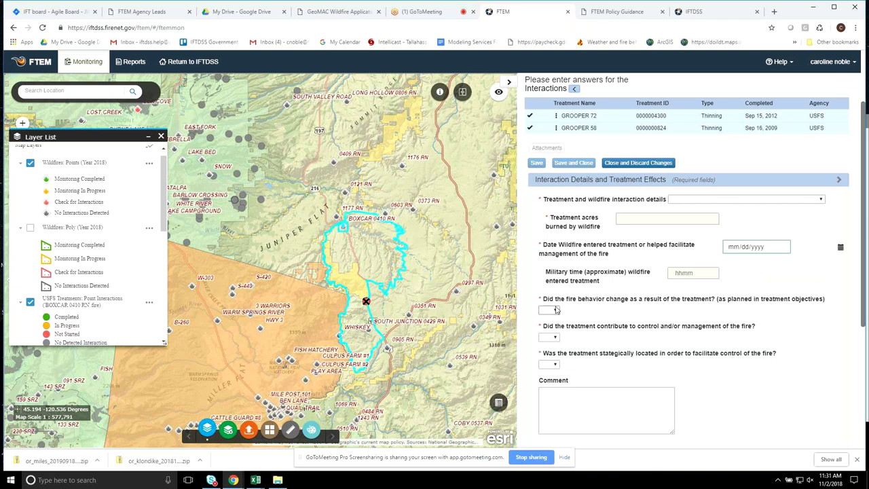
{"action": "left_click", "coordinate": [821, 201]}
{"action": "left_click", "coordinate": [821, 203]}
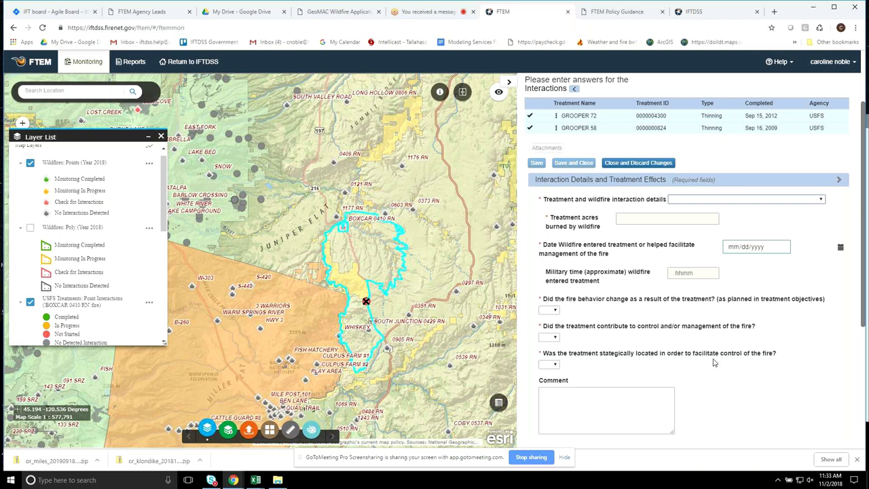
- Expand the 'How did the treatment contribute to the control of the fire?' question further down the form
{"action": "scroll", "coordinate": [715, 363], "scroll_direction": "down", "scroll_amount": 1}
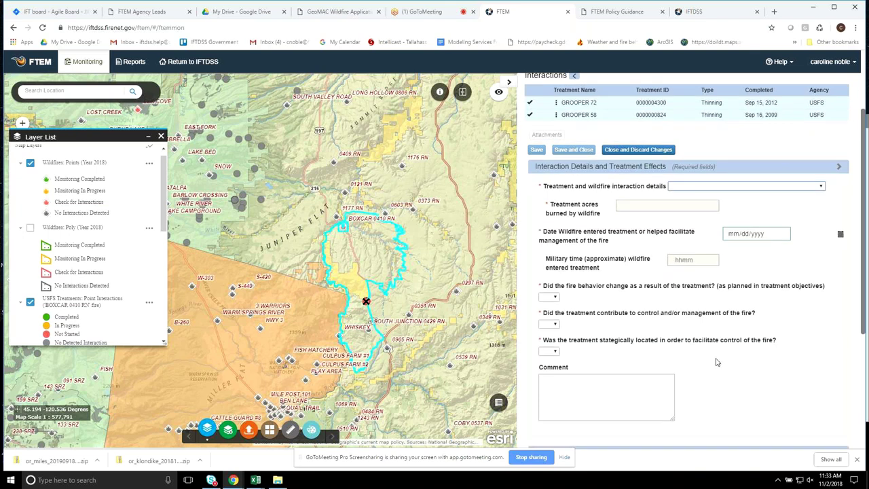
{"action": "scroll", "coordinate": [715, 339], "scroll_direction": "up", "scroll_amount": 4}
{"action": "scroll", "coordinate": [715, 312], "scroll_direction": "down", "scroll_amount": 3}
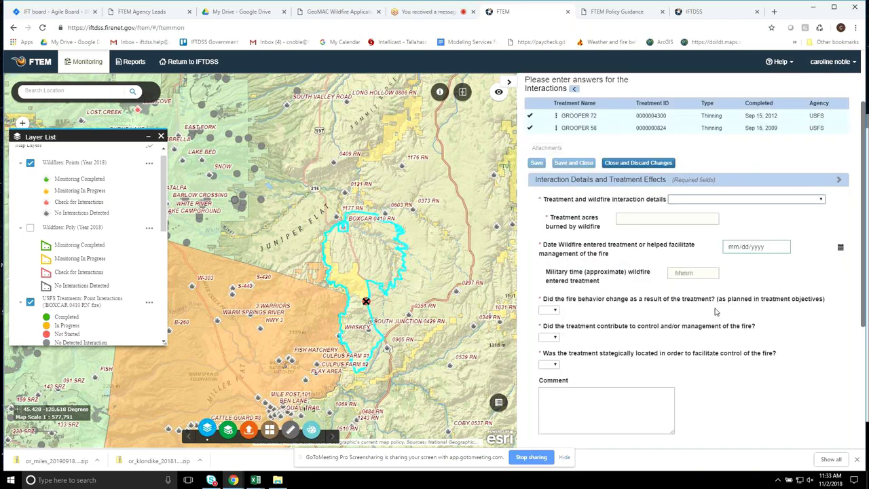
{"action": "scroll", "coordinate": [715, 311], "scroll_direction": "down", "scroll_amount": 3}
{"action": "scroll", "coordinate": [715, 312], "scroll_direction": "down", "scroll_amount": 2}
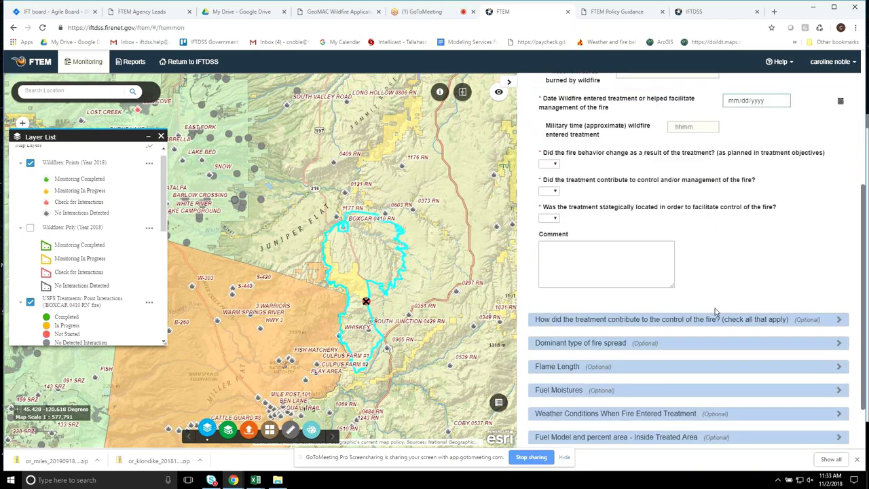
{"action": "scroll", "coordinate": [715, 311], "scroll_direction": "down", "scroll_amount": 1}
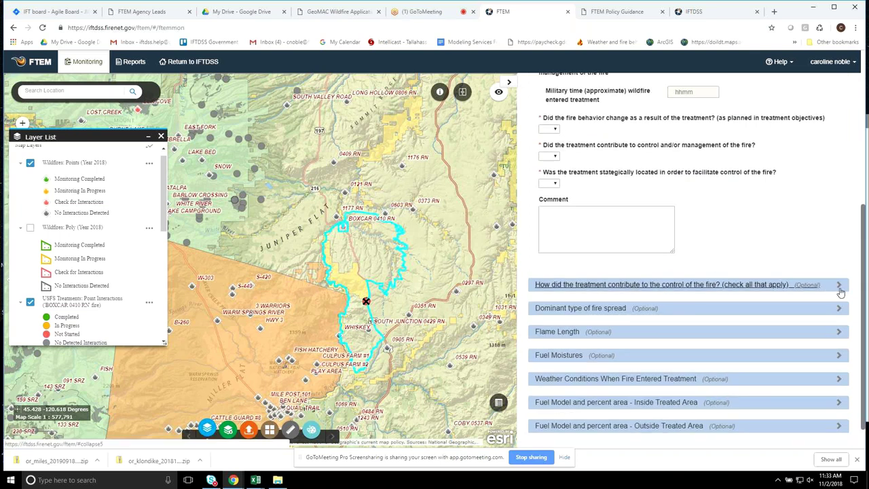
{"action": "left_click", "coordinate": [840, 289]}
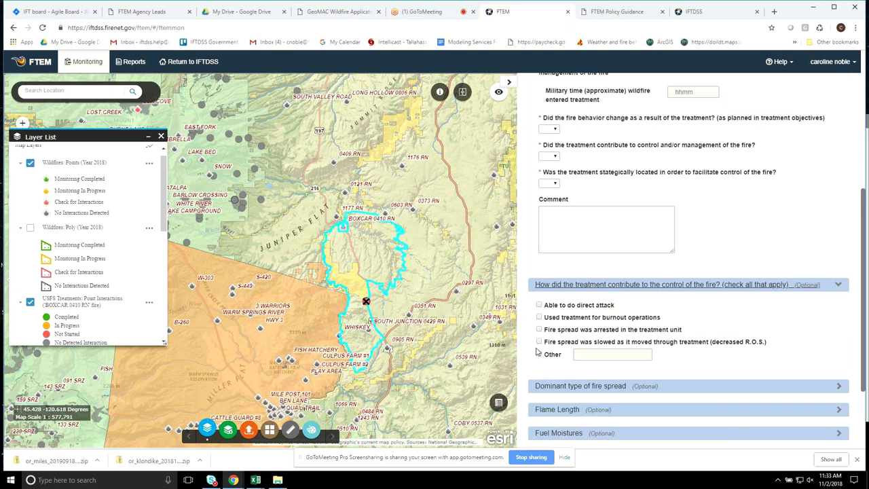
- Expand the Dominant type of fire spread, Flame Length and Fuel Moistures sections, then return upward
{"action": "left_click", "coordinate": [551, 387]}
{"action": "scroll", "coordinate": [551, 390], "scroll_direction": "down", "scroll_amount": 2}
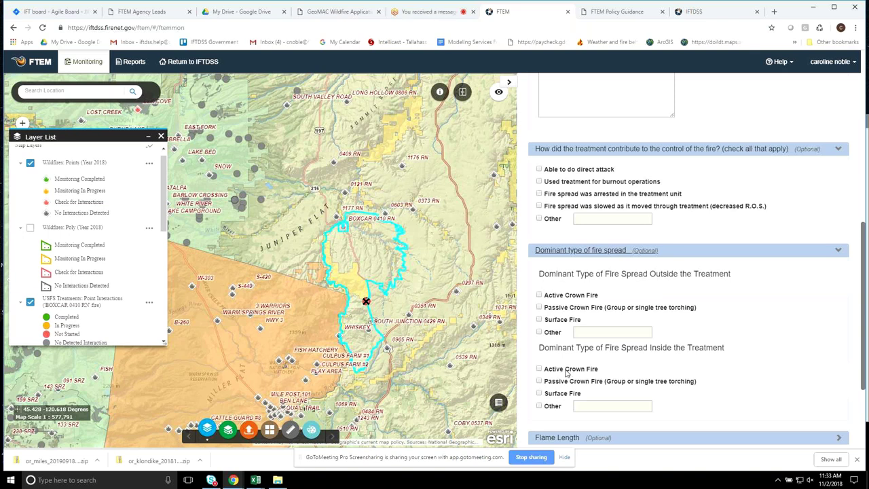
{"action": "scroll", "coordinate": [567, 372], "scroll_direction": "down", "scroll_amount": 1}
{"action": "left_click", "coordinate": [557, 347]}
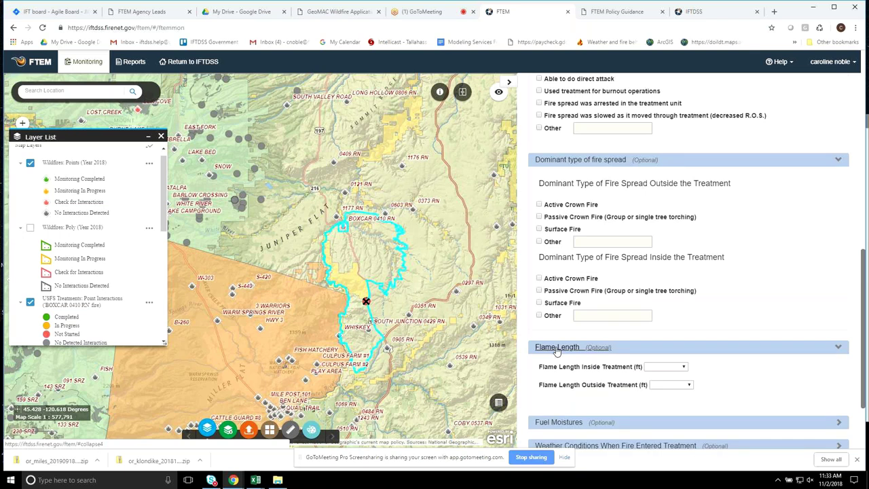
{"action": "scroll", "coordinate": [557, 350], "scroll_direction": "down", "scroll_amount": 1}
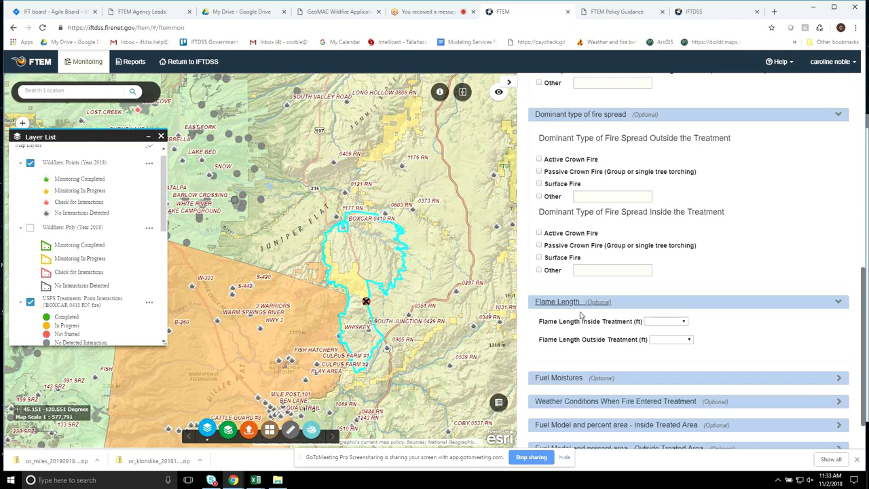
{"action": "scroll", "coordinate": [568, 380], "scroll_direction": "down", "scroll_amount": 1}
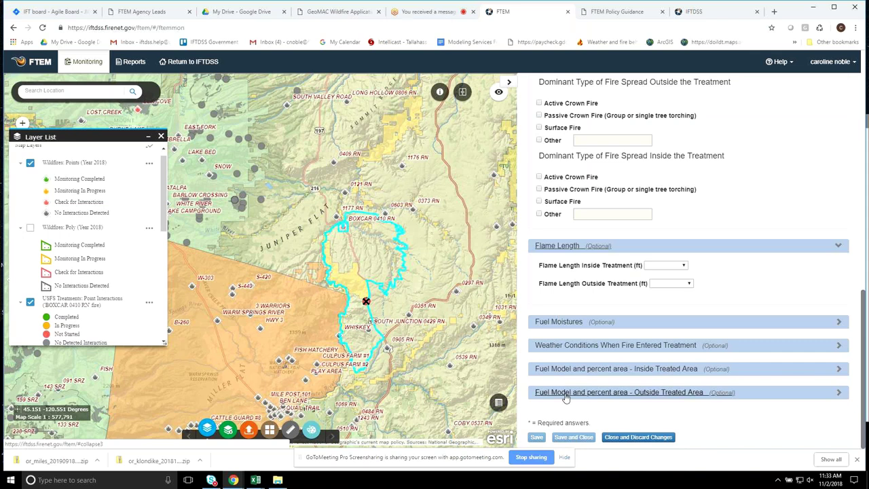
{"action": "left_click", "coordinate": [549, 326]}
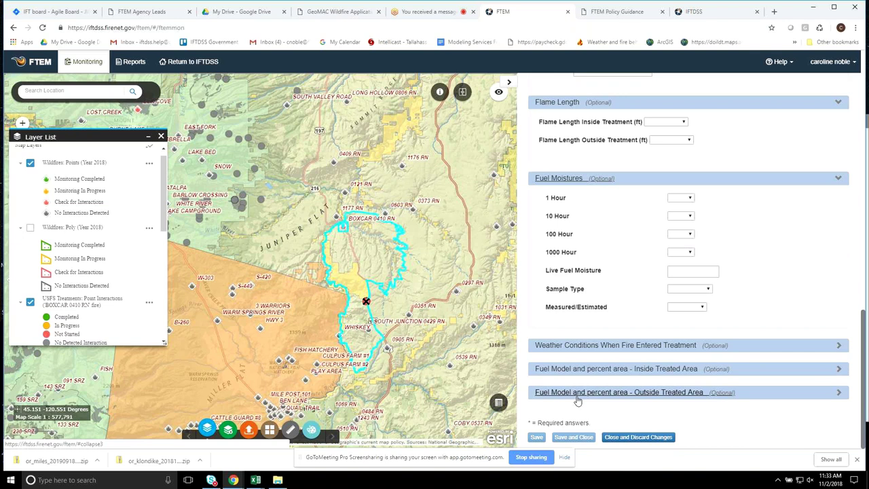
{"action": "scroll", "coordinate": [577, 401], "scroll_direction": "up", "scroll_amount": 5}
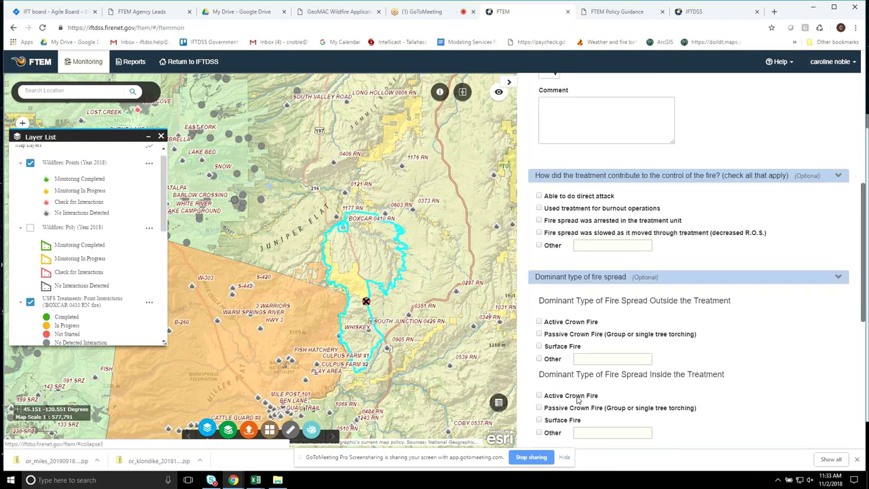
{"action": "scroll", "coordinate": [578, 401], "scroll_direction": "up", "scroll_amount": 4}
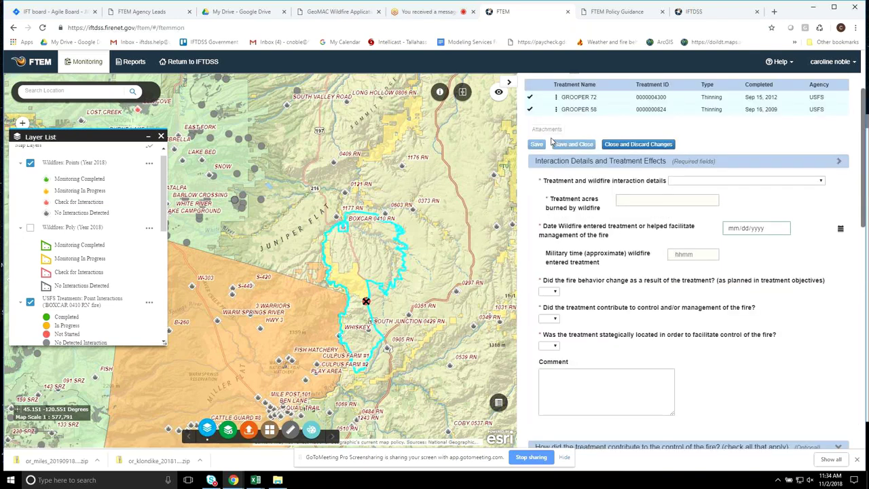
- Discard the form changes, untick both treatments, and go back to the BOXCAR 0410 RN wildfire list
{"action": "left_click", "coordinate": [633, 146]}
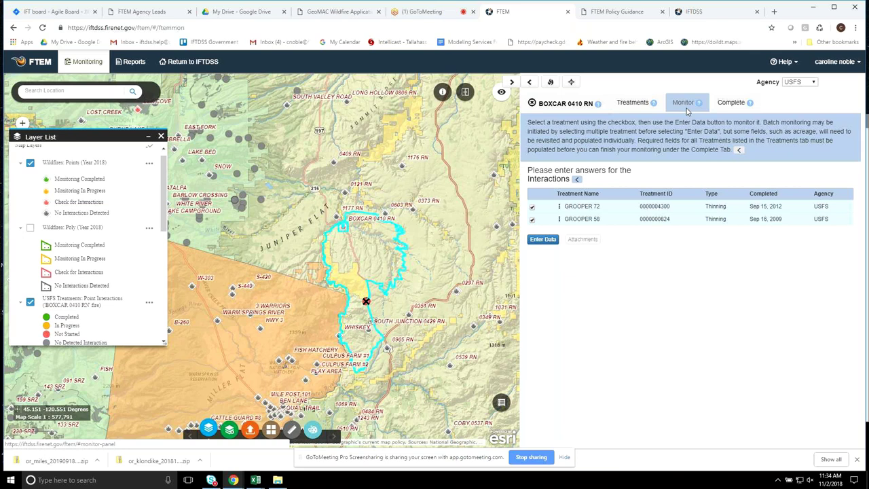
{"action": "left_click", "coordinate": [532, 210]}
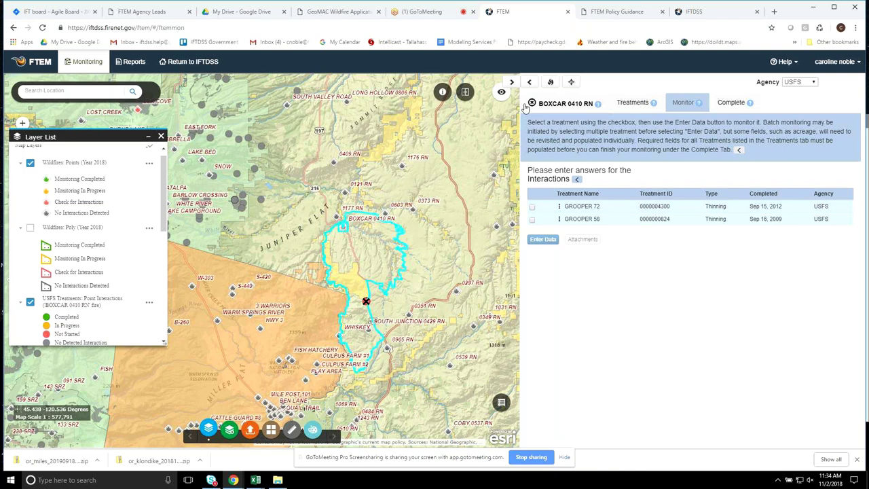
{"action": "left_click", "coordinate": [532, 104]}
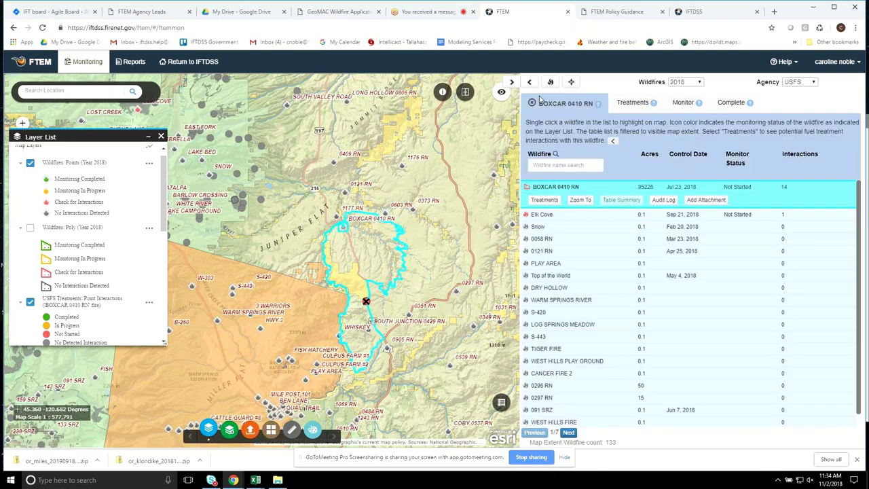
- Deselect BOXCAR 0410 RN, search the wildfire names for Taylor Creek, and select its row
{"action": "left_click", "coordinate": [532, 102]}
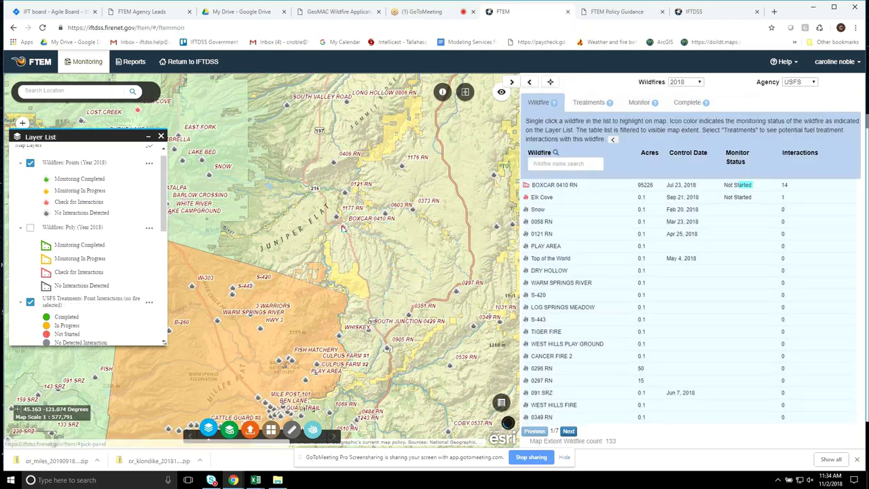
{"action": "scroll", "coordinate": [343, 229], "scroll_direction": "down", "scroll_amount": 3}
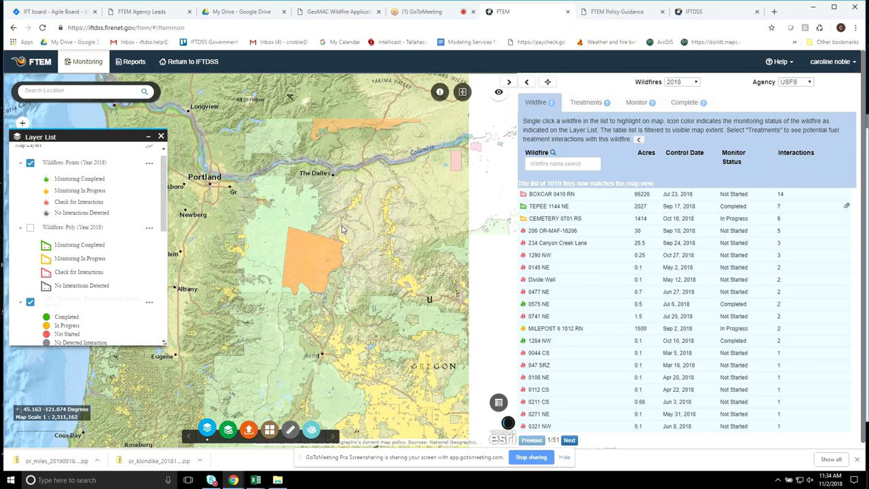
{"action": "left_click", "coordinate": [536, 164]}
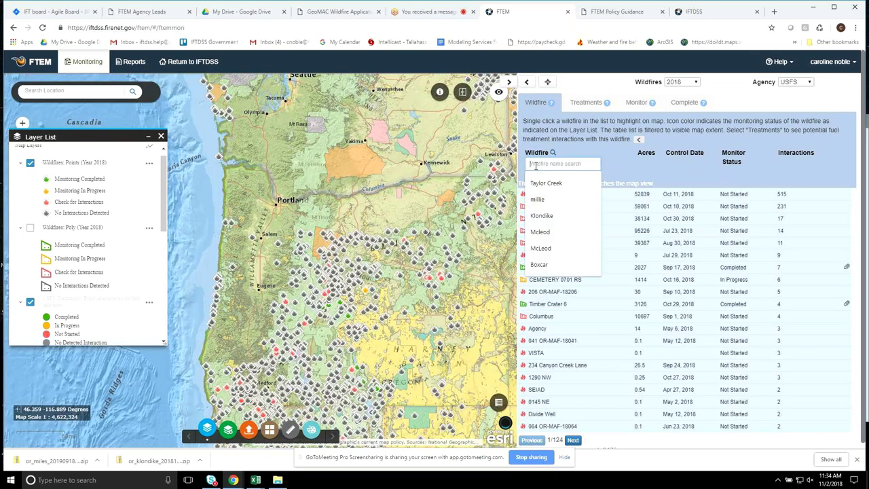
{"action": "left_click", "coordinate": [537, 183]}
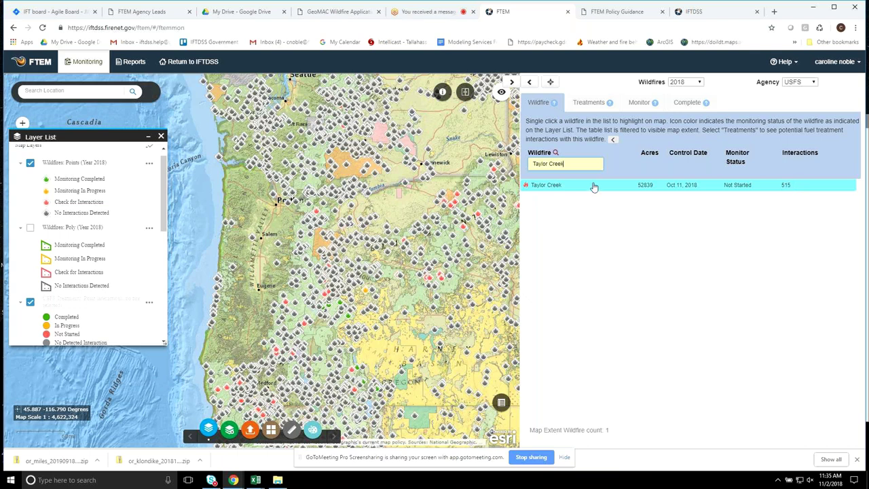
{"action": "left_click", "coordinate": [529, 189]}
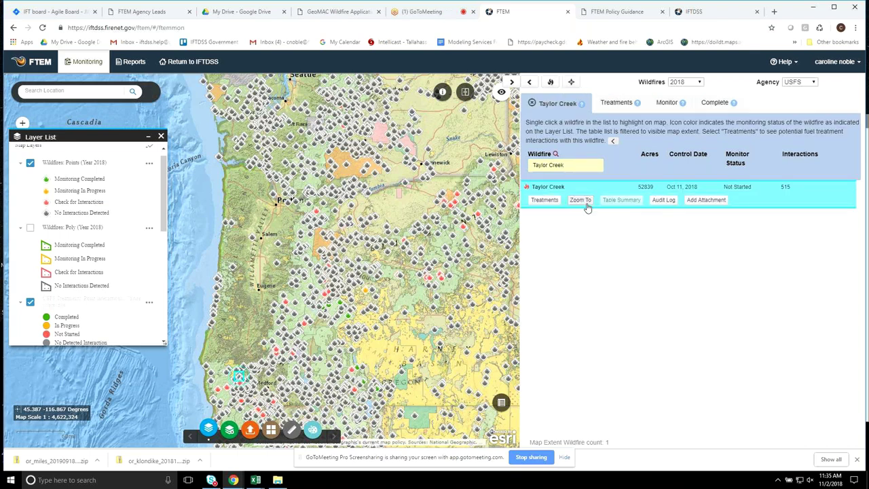
- Zoom out to see Taylor Creek among nearby wildfires, then re-centre at 1:288,895
{"action": "left_click", "coordinate": [586, 204]}
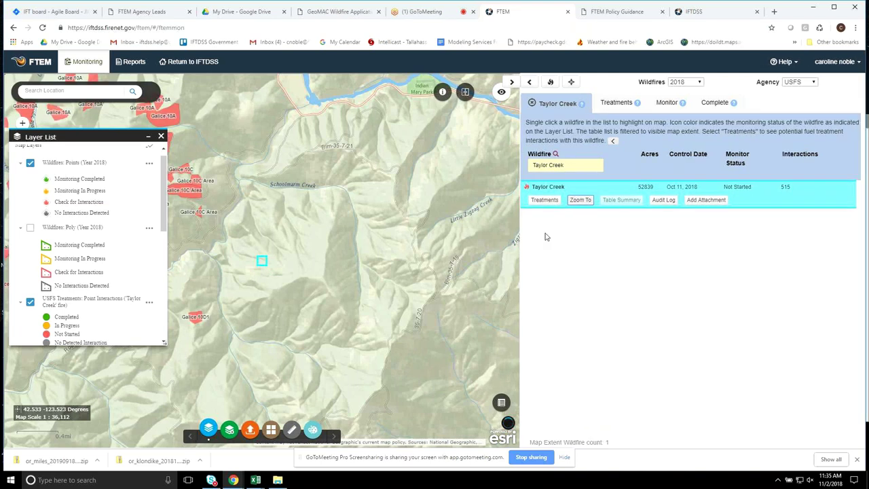
{"action": "scroll", "coordinate": [285, 232], "scroll_direction": "down", "scroll_amount": 1}
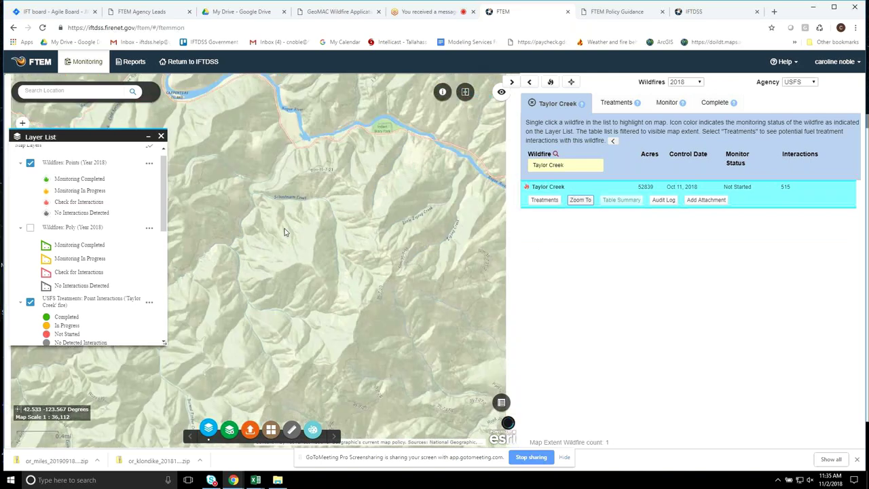
{"action": "scroll", "coordinate": [286, 232], "scroll_direction": "down", "scroll_amount": 1}
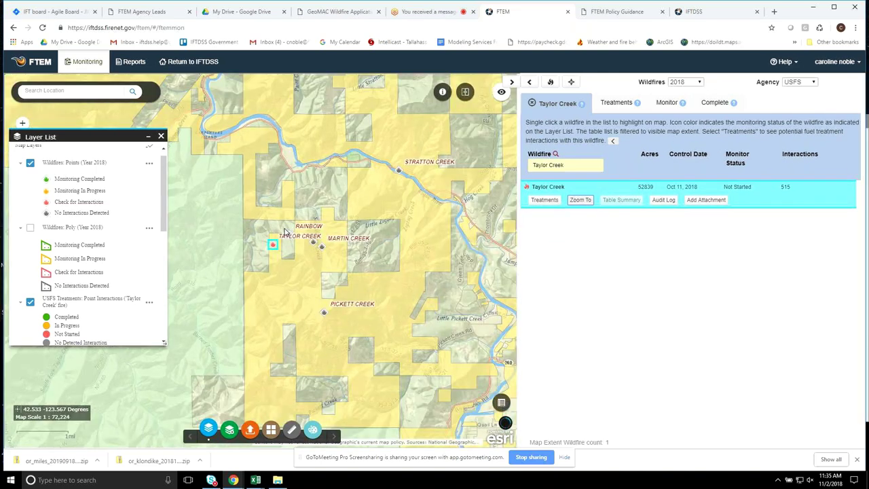
{"action": "scroll", "coordinate": [282, 232], "scroll_direction": "down", "scroll_amount": 1}
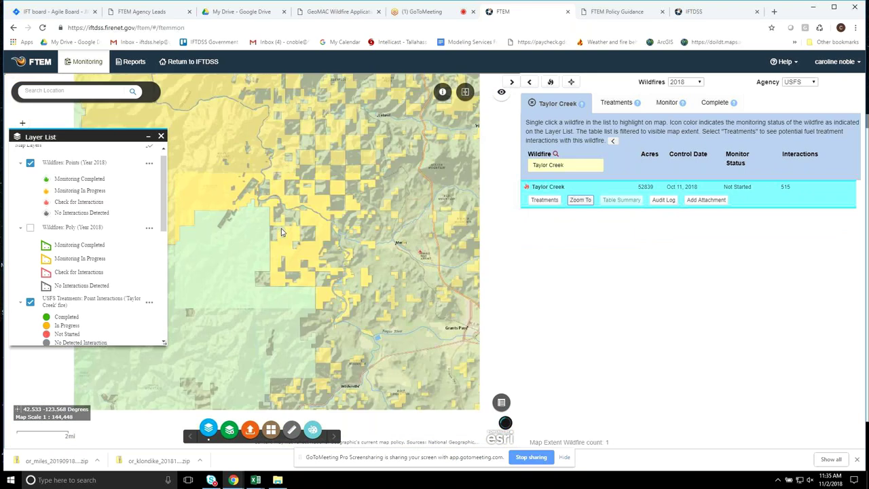
{"action": "scroll", "coordinate": [283, 232], "scroll_direction": "down", "scroll_amount": 1}
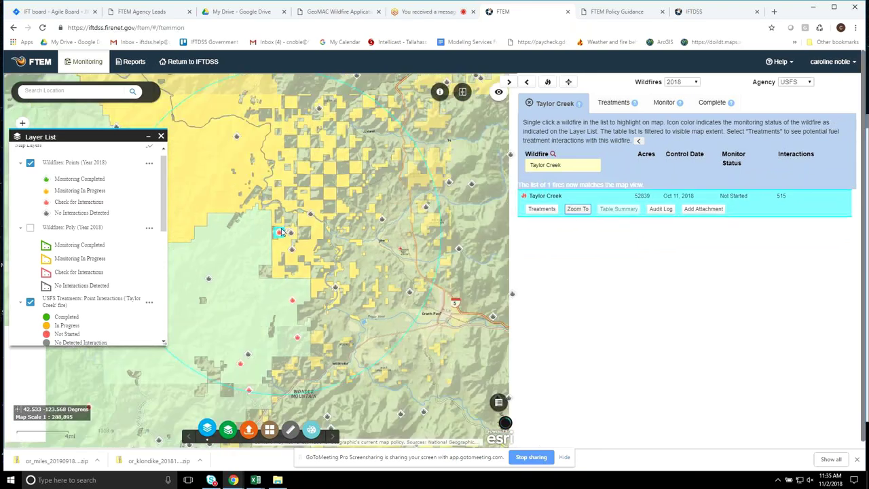
{"action": "scroll", "coordinate": [381, 255], "scroll_direction": "down", "scroll_amount": 1}
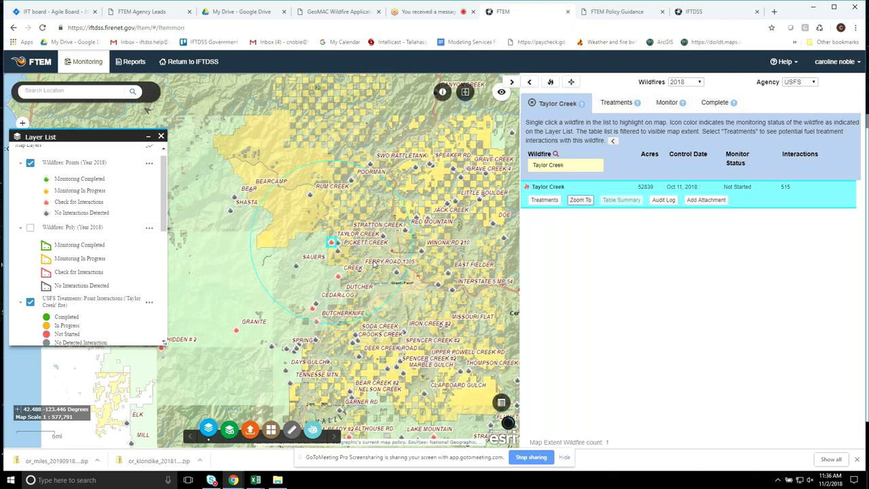
{"action": "key", "text": "Down"}
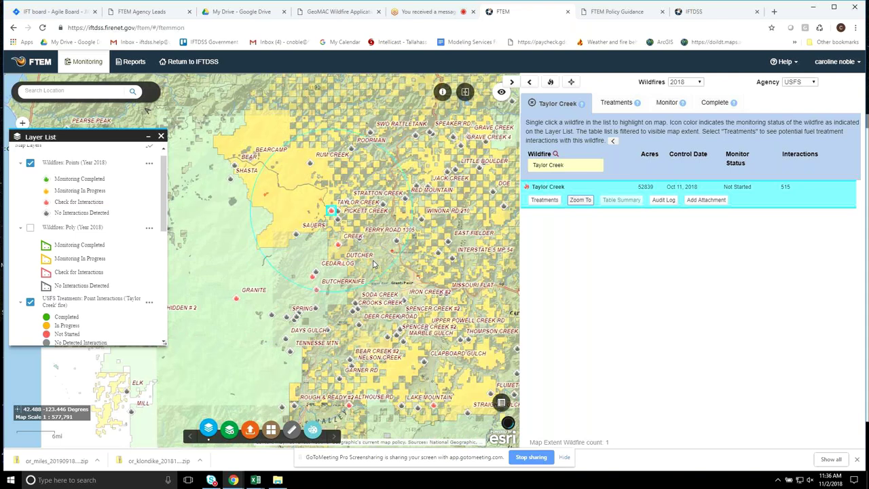
{"action": "key", "text": "Up"}
{"action": "scroll", "coordinate": [378, 219], "scroll_direction": "up", "scroll_amount": 1}
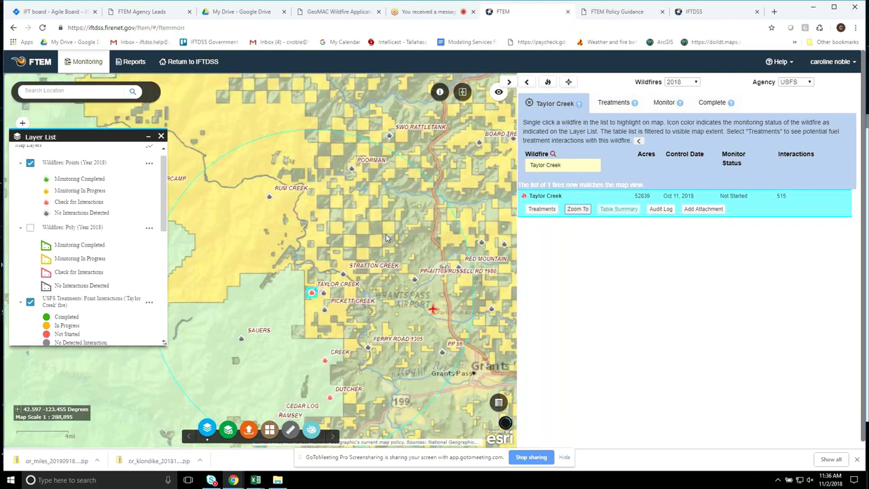
{"action": "key", "text": "Down"}
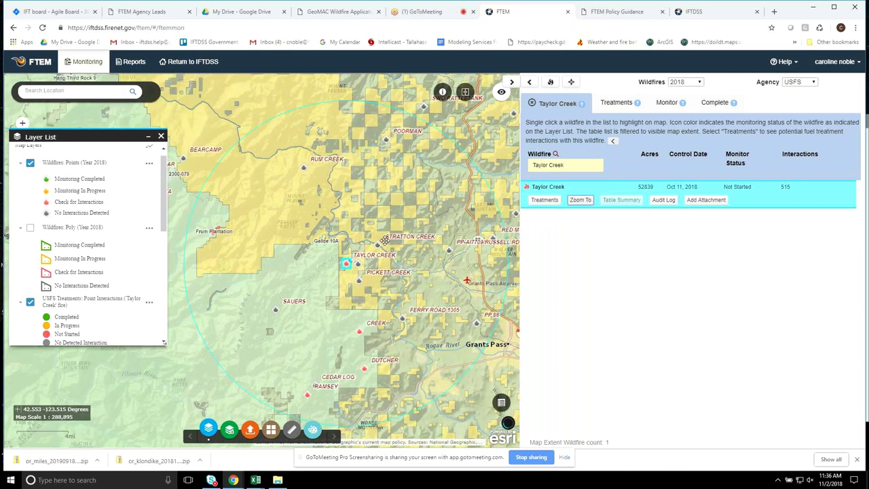
{"action": "key", "text": "Left"}
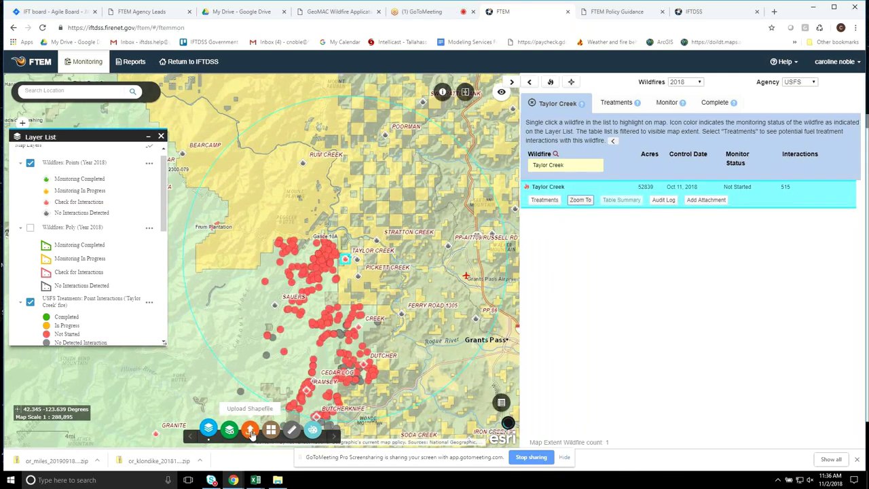
- Upload or_taylor_creek_20181009_2134_dd83.zip via Upload Shapefile and add it to the map
{"action": "left_click", "coordinate": [250, 430]}
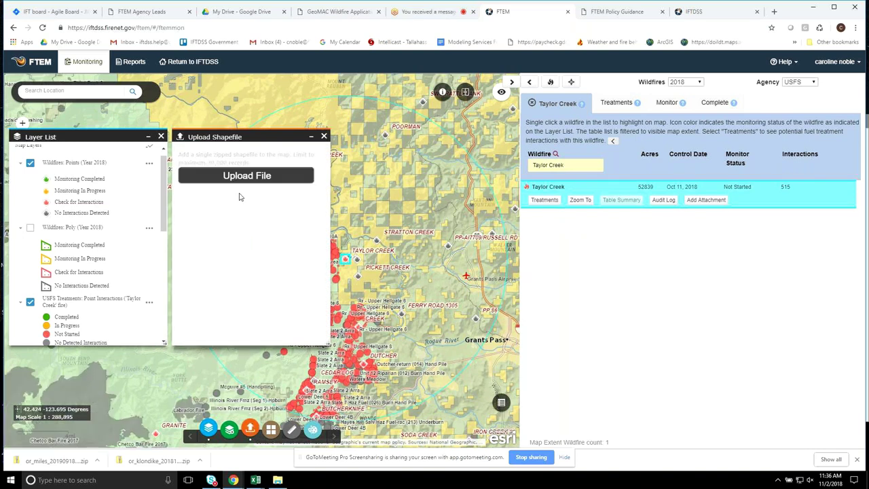
{"action": "left_click", "coordinate": [243, 178]}
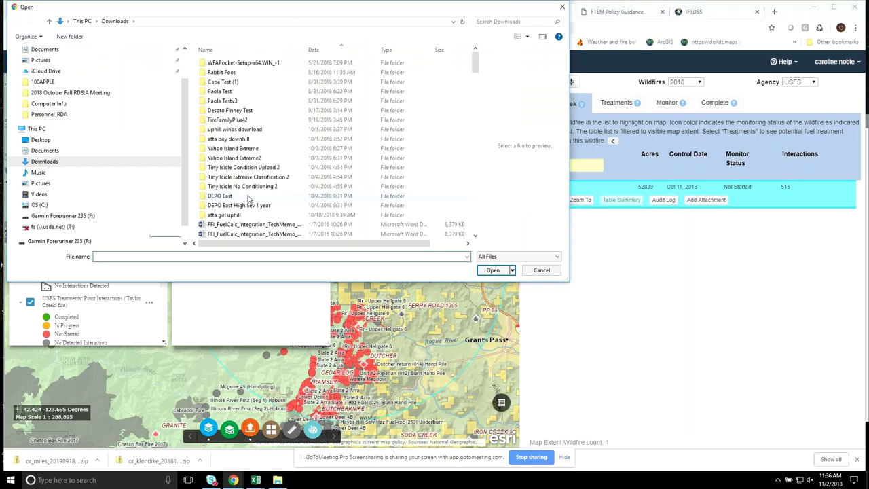
{"action": "scroll", "coordinate": [249, 198], "scroll_direction": "down", "scroll_amount": 20}
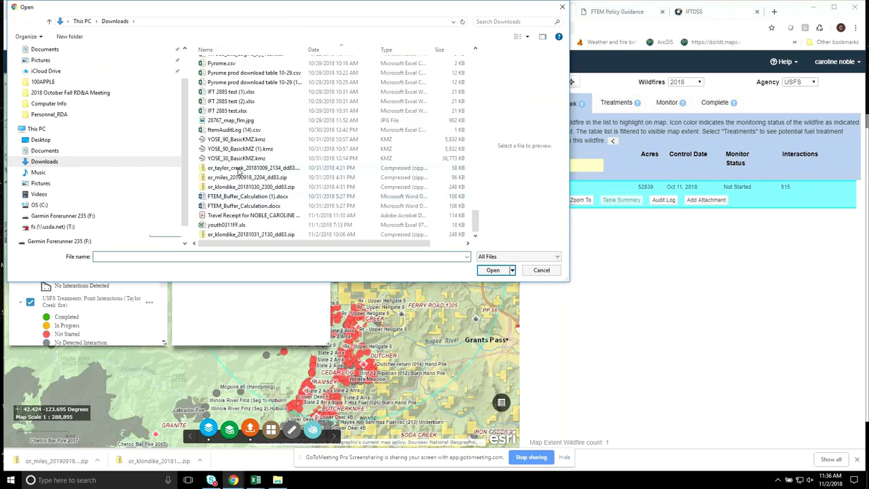
{"action": "left_click", "coordinate": [240, 170]}
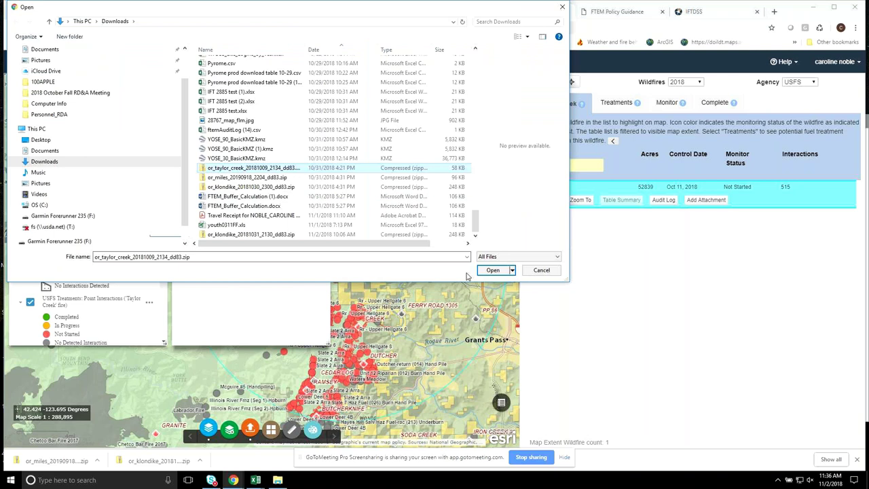
{"action": "left_click", "coordinate": [493, 270]}
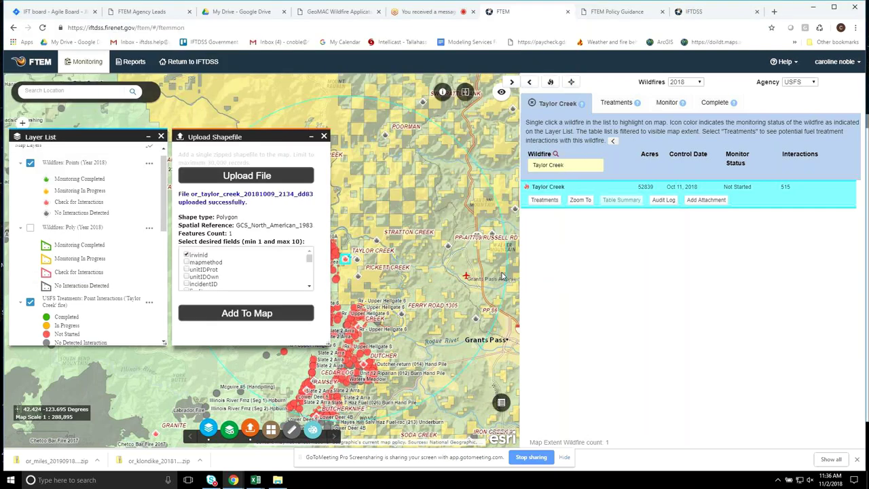
{"action": "left_click", "coordinate": [269, 315]}
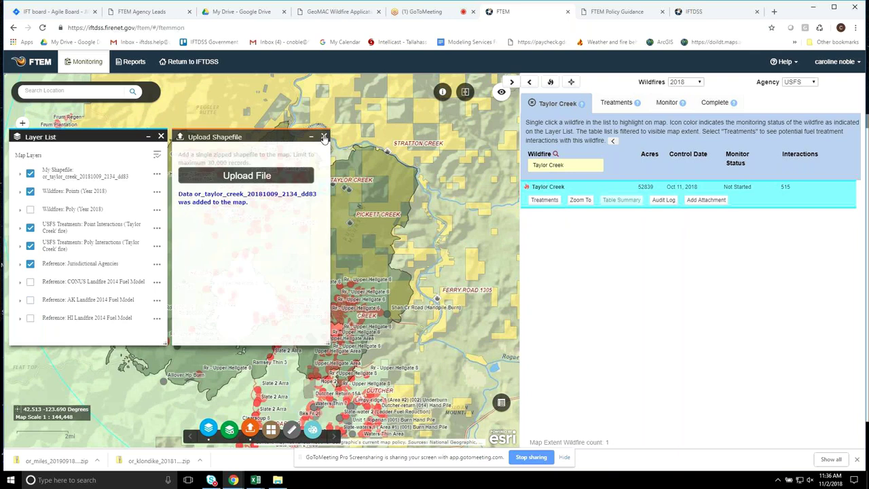
- Pan and zoom onto the uploaded fire polygon and the treatments near Cedar Log and Ramsey
{"action": "left_click_drag", "start_coordinate": [273, 235], "coordinate": [347, 218]}
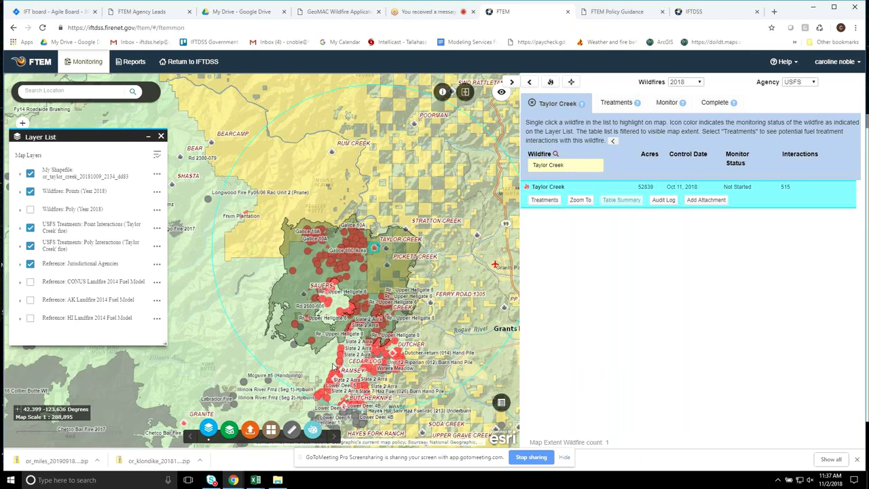
{"action": "scroll", "coordinate": [446, 302], "scroll_direction": "up", "scroll_amount": 1}
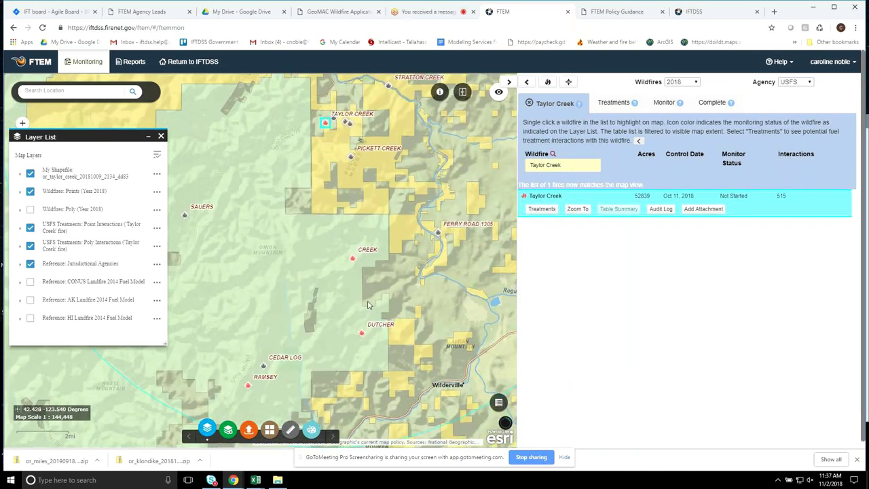
{"action": "left_click_drag", "start_coordinate": [351, 323], "coordinate": [380, 279]}
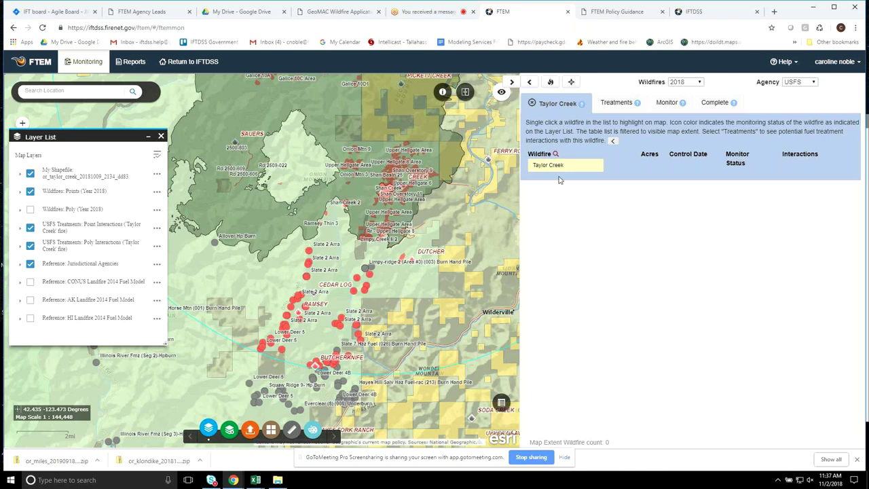
- List the 515 interacting treatments and zoom to 1:18,056 on the Clearsoup and Pea Soup polygons
{"action": "left_click", "coordinate": [615, 107]}
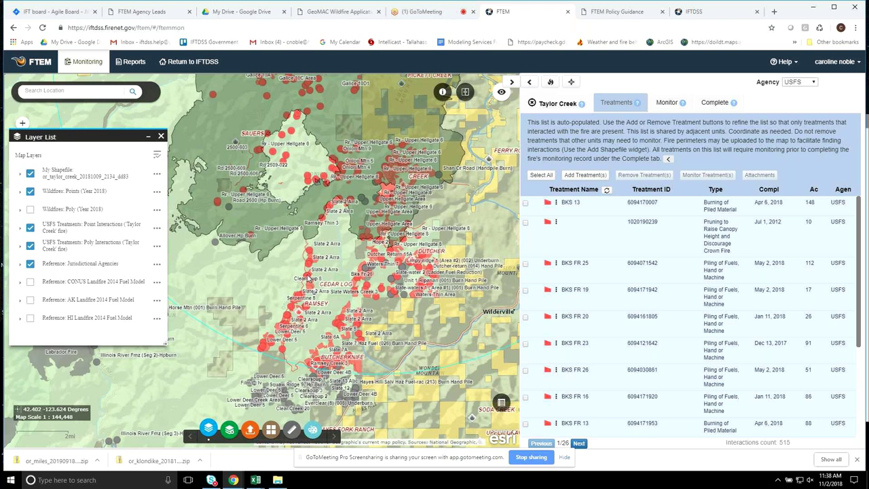
{"action": "scroll", "coordinate": [318, 286], "scroll_direction": "up", "scroll_amount": 2}
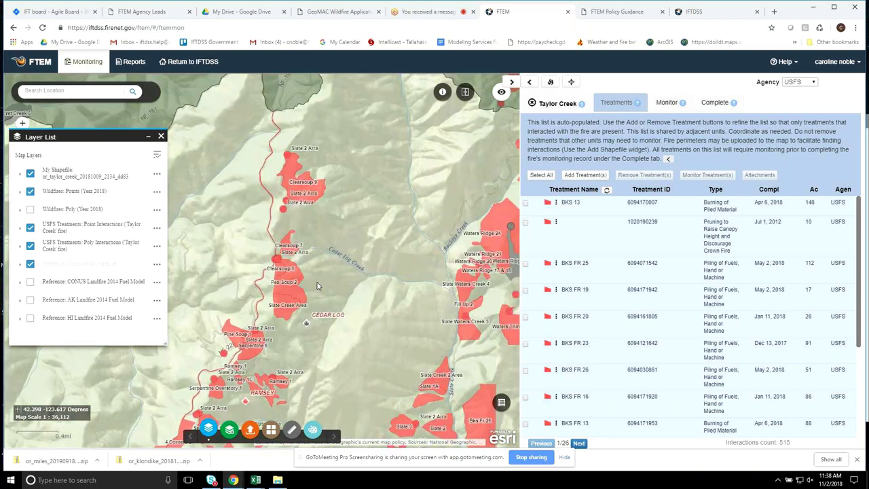
{"action": "scroll", "coordinate": [317, 286], "scroll_direction": "up", "scroll_amount": 1}
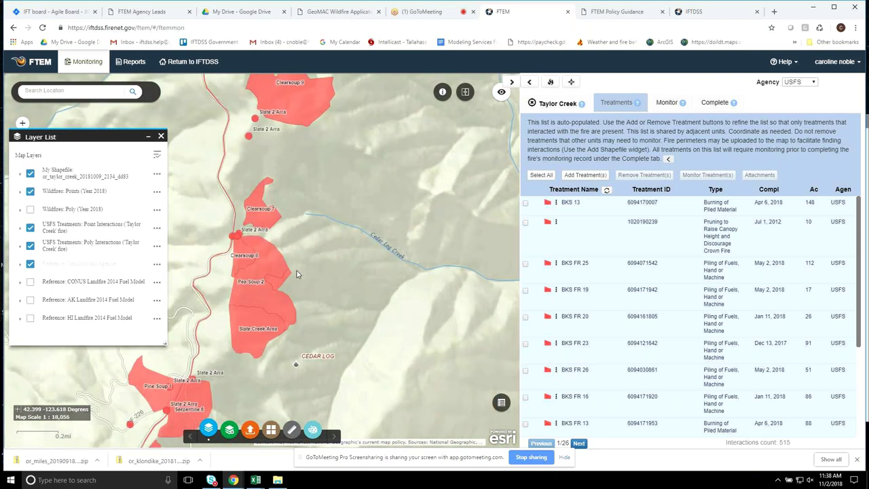
{"action": "left_click_drag", "start_coordinate": [237, 257], "coordinate": [317, 235]}
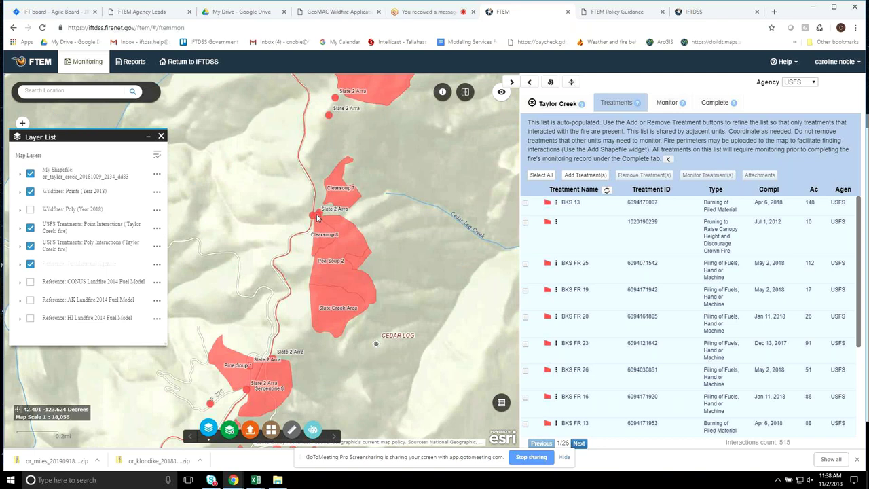
- Page through all three overlapping Slate 2 ARRA records, back to the first, then close the popup
{"action": "left_click", "coordinate": [316, 217]}
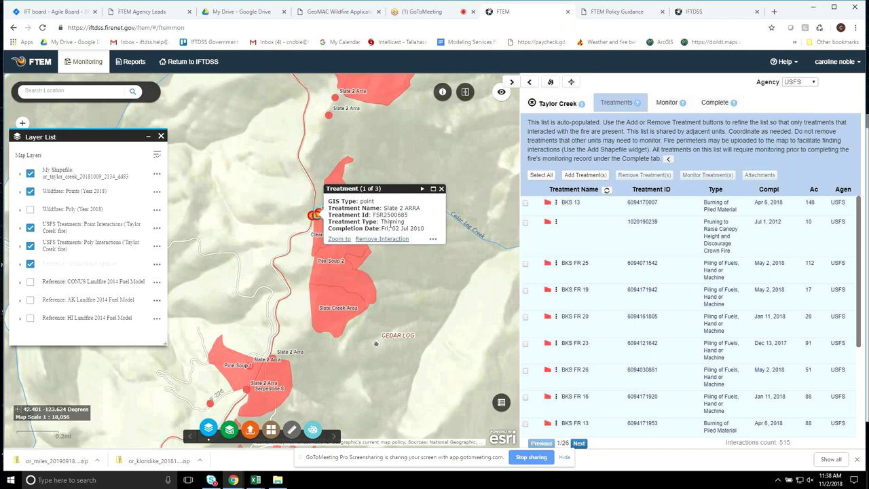
{"action": "left_click", "coordinate": [423, 189]}
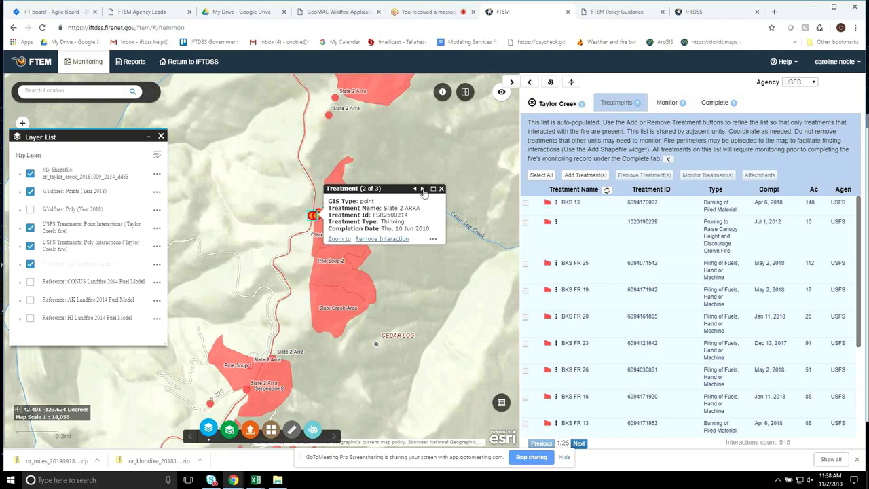
{"action": "left_click", "coordinate": [423, 189]}
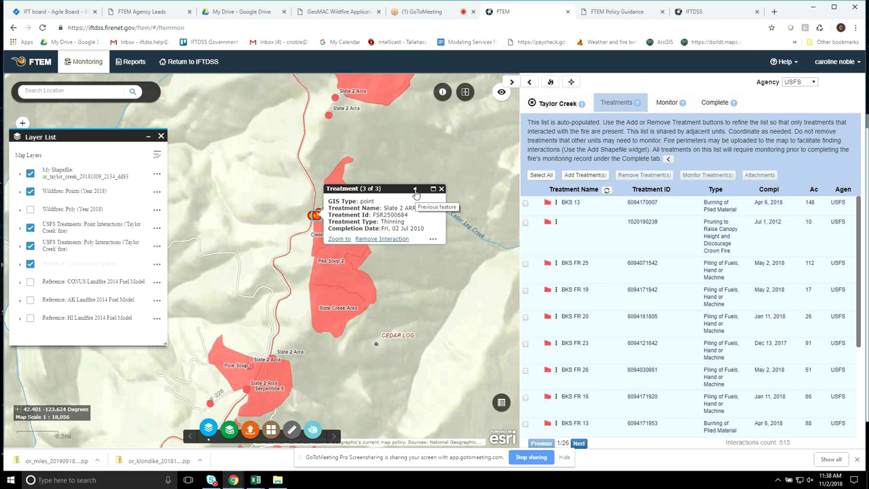
{"action": "left_click", "coordinate": [416, 190]}
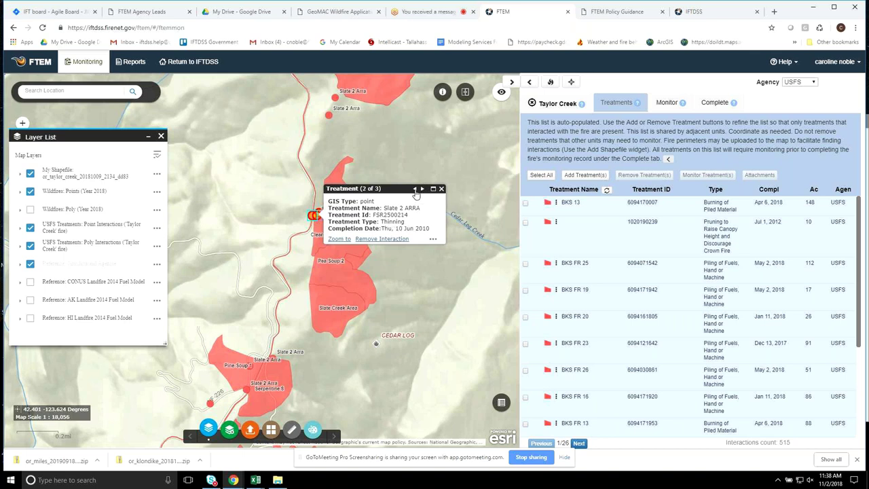
{"action": "left_click", "coordinate": [416, 190]}
{"action": "left_click", "coordinate": [441, 189]}
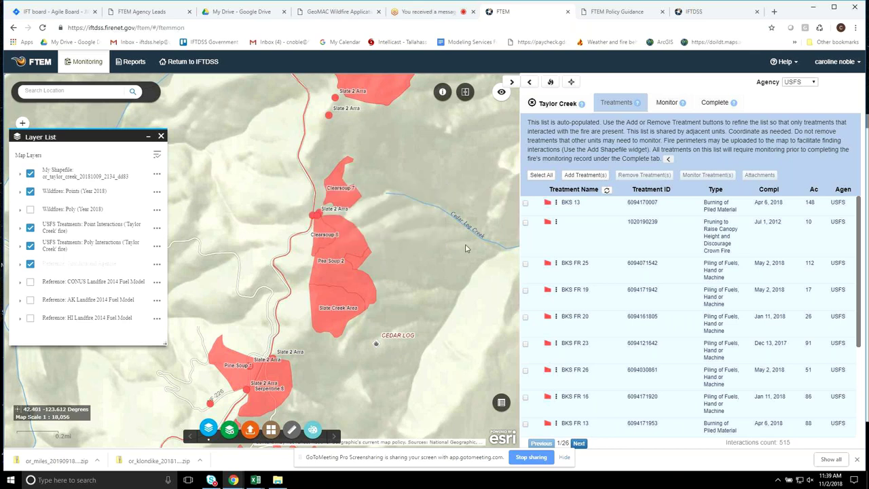
- Tick treatment FSR2200660, leaving WRROADMNMT unticked, and zoom the map to it
{"action": "scroll", "coordinate": [525, 340], "scroll_direction": "down", "scroll_amount": 2}
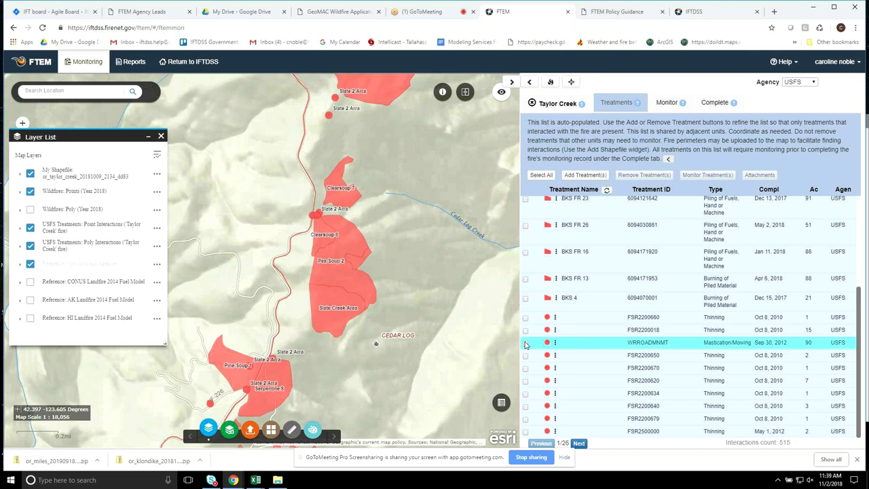
{"action": "left_click", "coordinate": [525, 341]}
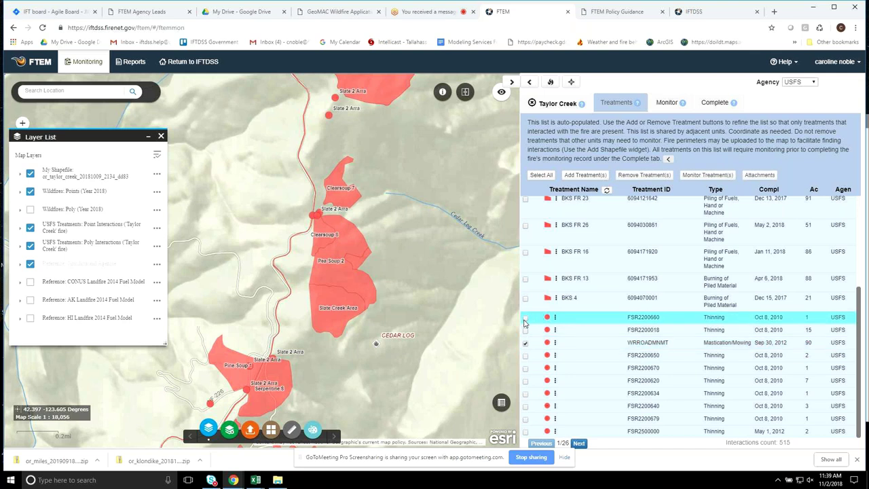
{"action": "left_click", "coordinate": [525, 317]}
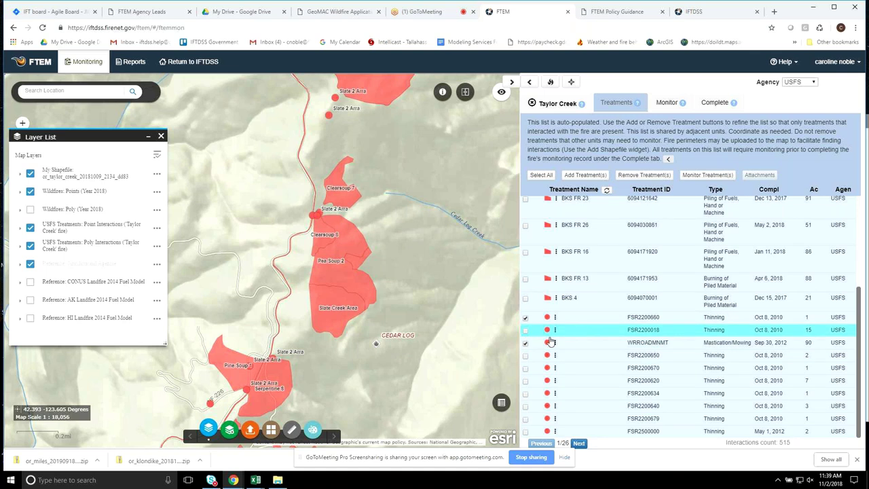
{"action": "left_click", "coordinate": [525, 343]}
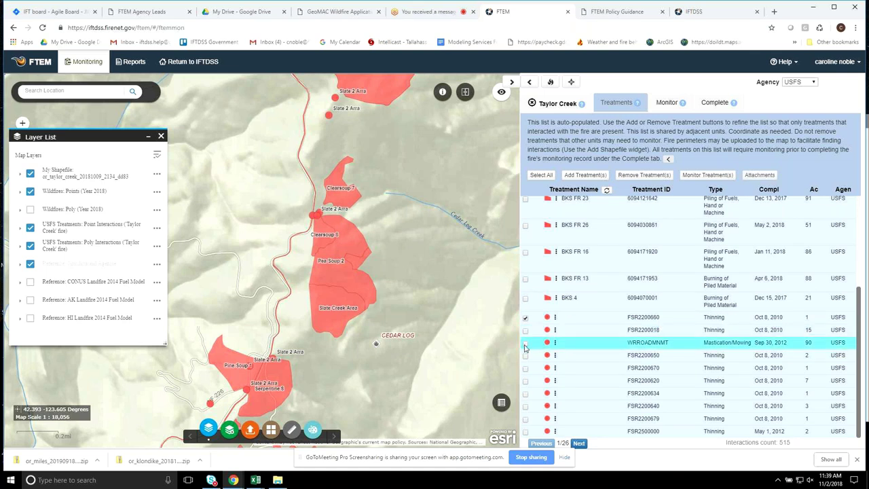
{"action": "double_click", "coordinate": [571, 324]}
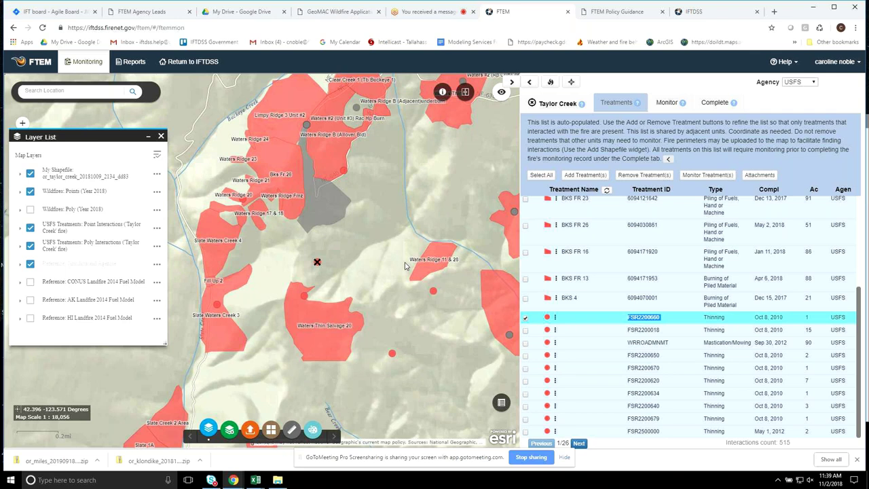
- Zoom the map out three levels to 1:72,224, recentre on the treatments, and scroll the list to the top
{"action": "scroll", "coordinate": [405, 265], "scroll_direction": "down", "scroll_amount": 1}
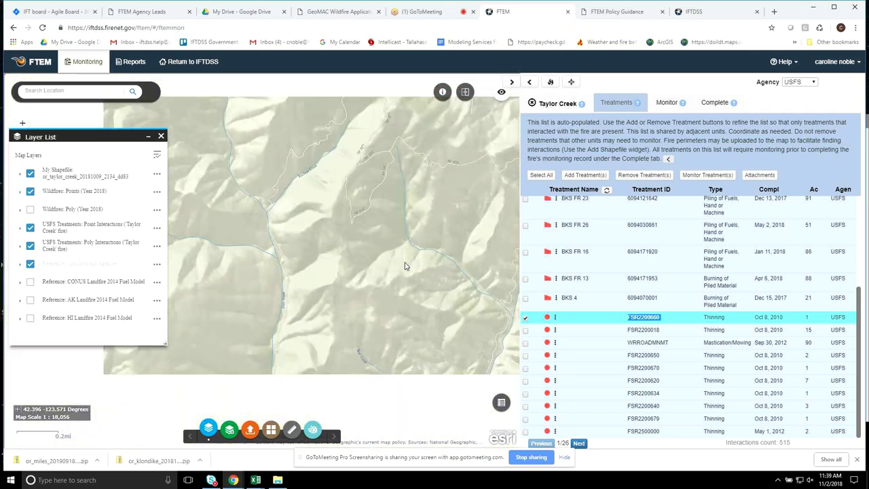
{"action": "scroll", "coordinate": [404, 266], "scroll_direction": "down", "scroll_amount": 1}
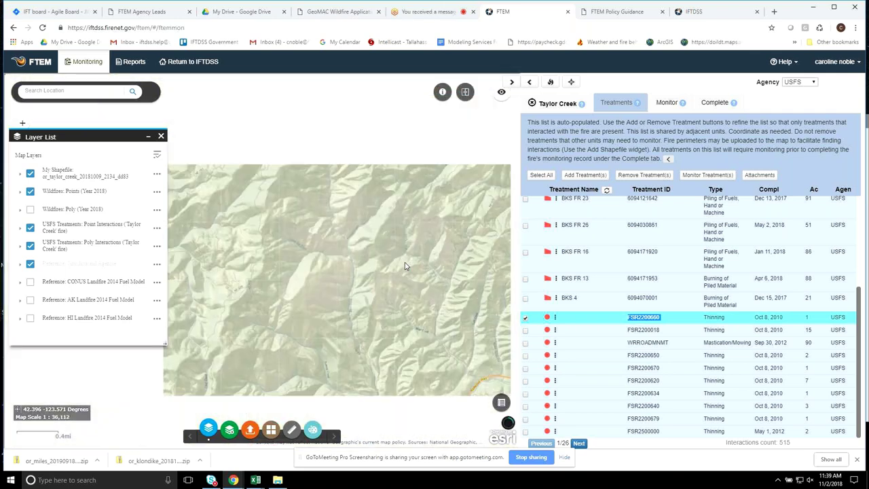
{"action": "scroll", "coordinate": [405, 266], "scroll_direction": "down", "scroll_amount": 1}
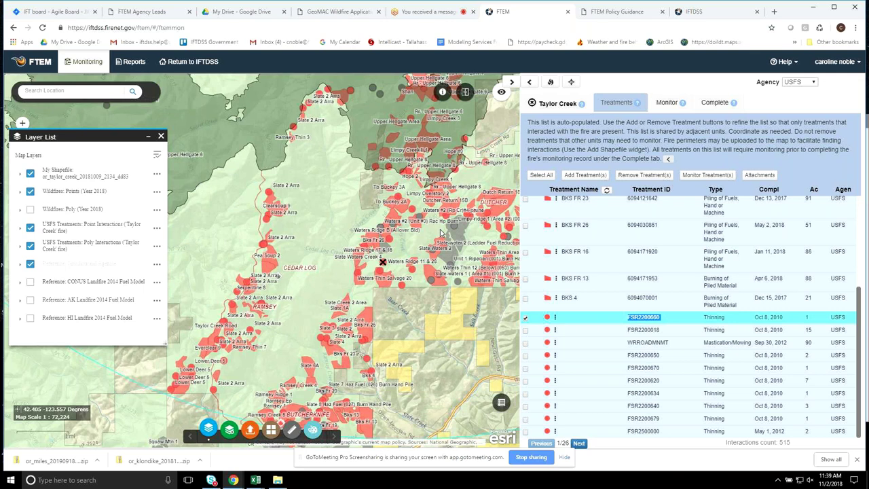
{"action": "left_click_drag", "start_coordinate": [441, 233], "coordinate": [381, 239]}
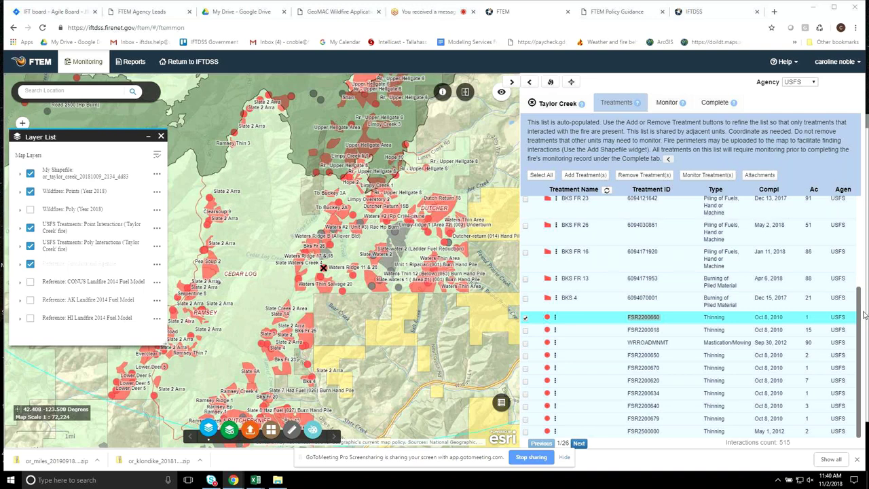
{"action": "left_click_drag", "start_coordinate": [864, 314], "coordinate": [863, 226]}
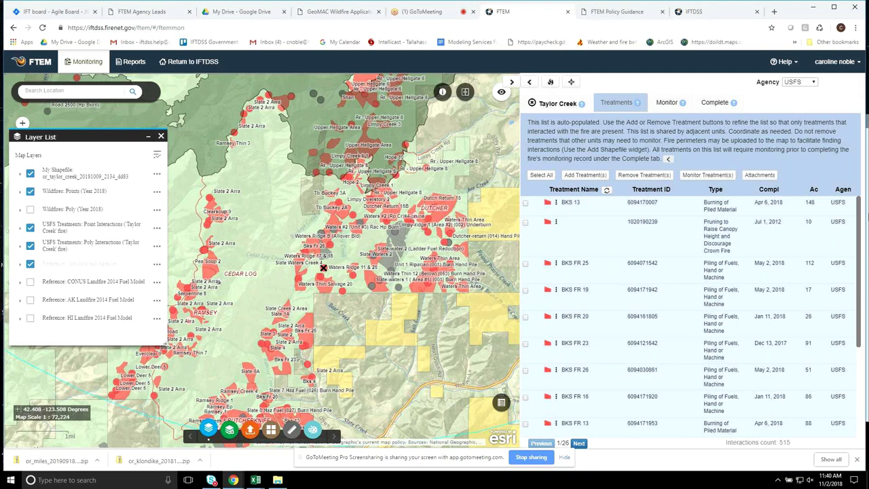
- Sort by Treatment ID, filter the full-screen list to Mechanical treatments, then restore the map alongside
{"action": "left_click", "coordinate": [648, 191]}
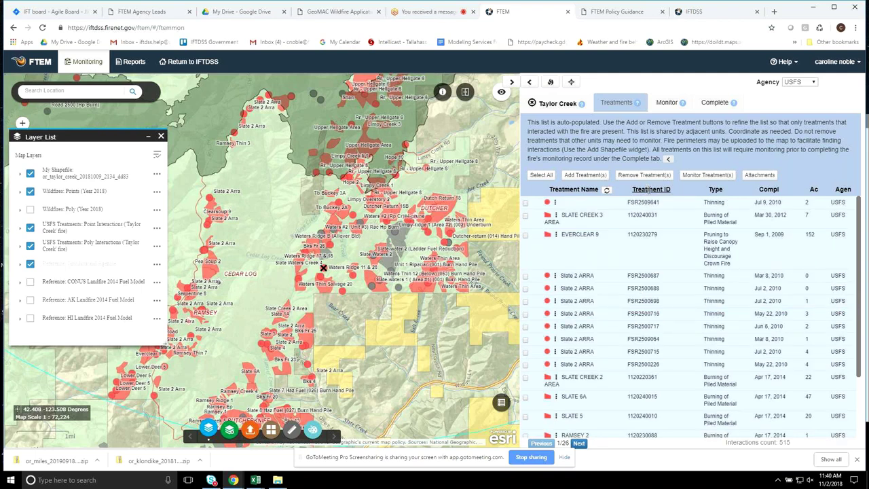
{"action": "left_click", "coordinate": [530, 83]}
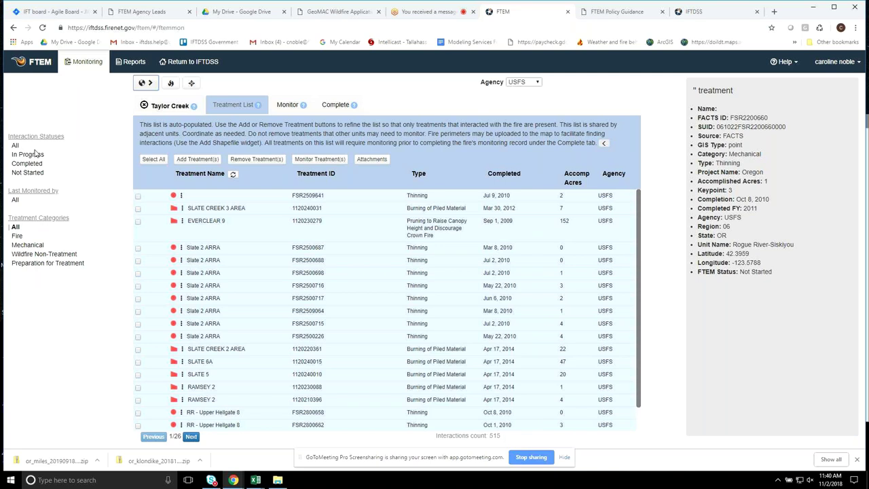
{"action": "left_click", "coordinate": [23, 247]}
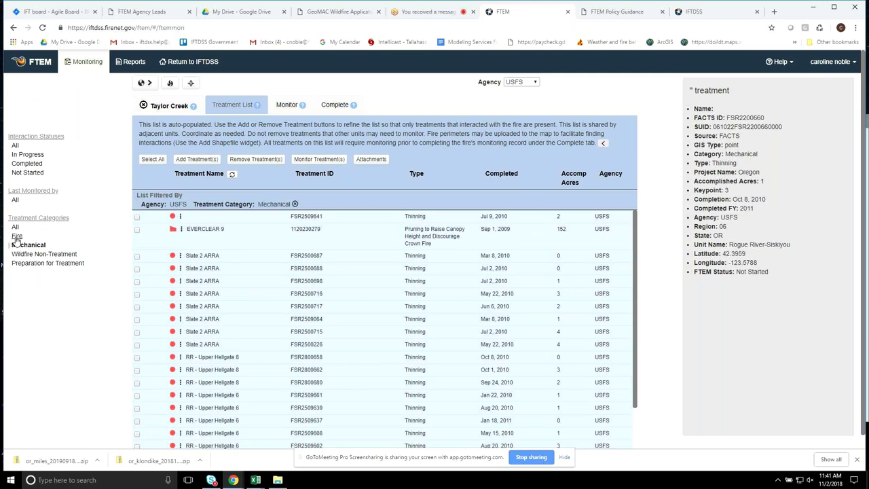
{"action": "left_click", "coordinate": [21, 255]}
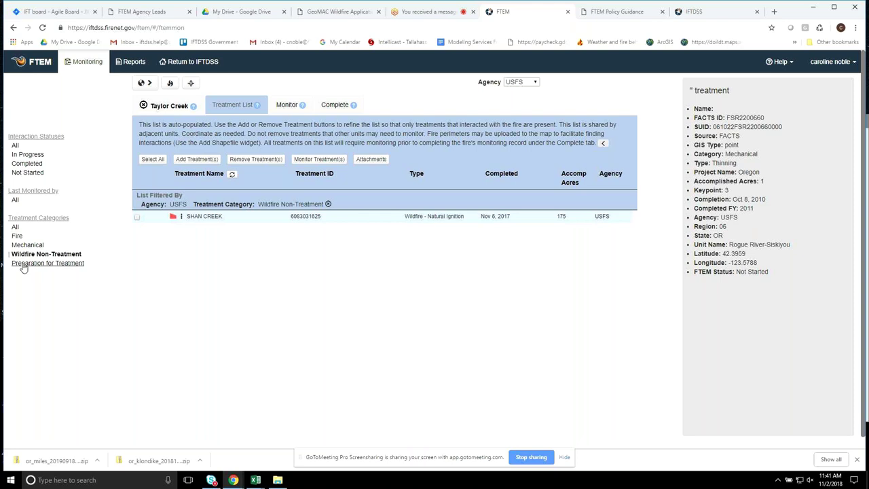
{"action": "left_click", "coordinate": [23, 265]}
{"action": "left_click", "coordinate": [23, 255]}
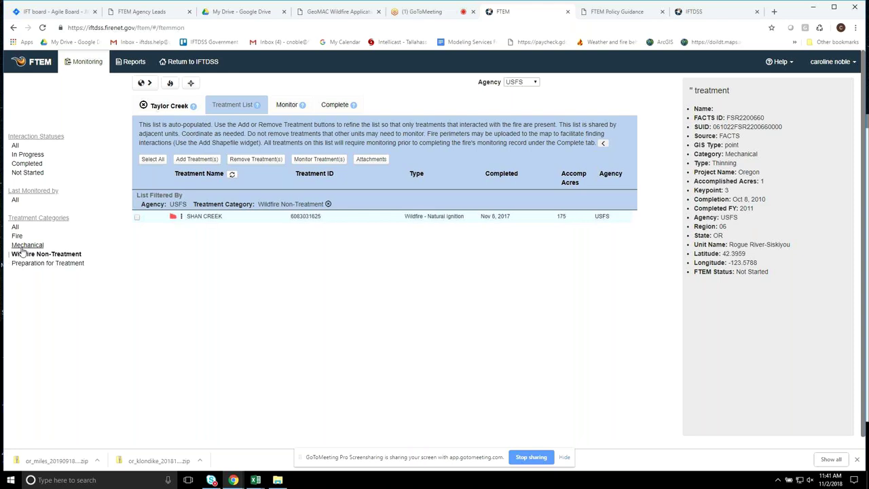
{"action": "left_click", "coordinate": [23, 245]}
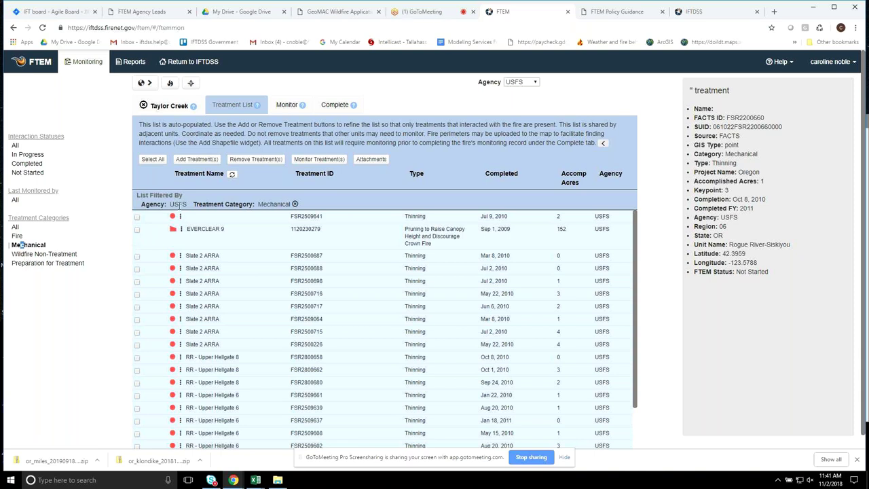
{"action": "left_click", "coordinate": [153, 83]}
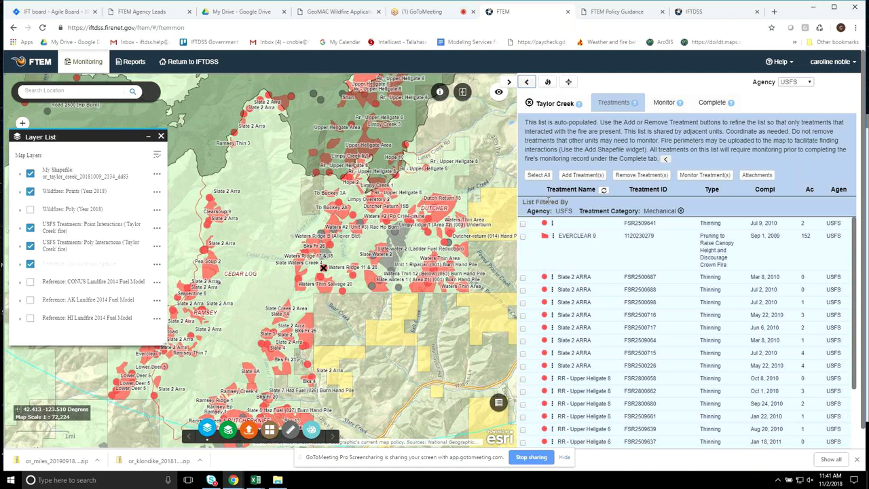
- Remove the Treatment Category: Mechanical filter and select every listed treatment
{"action": "left_click", "coordinate": [682, 212]}
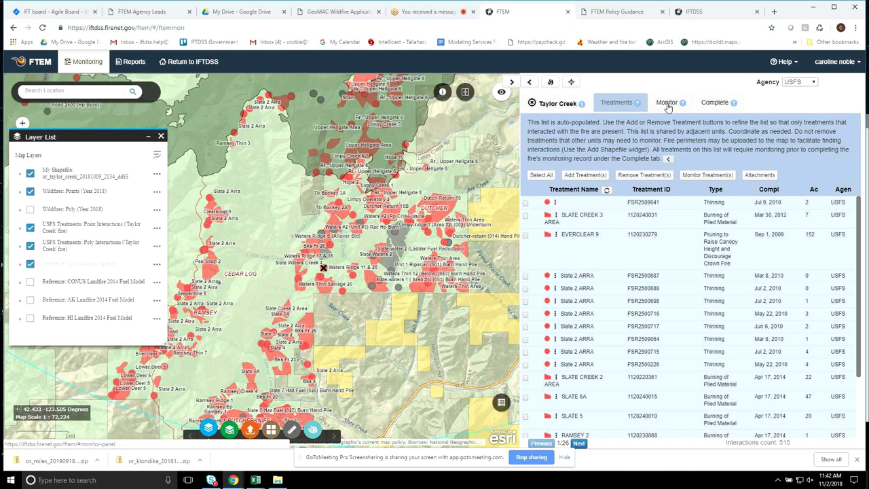
{"action": "left_click", "coordinate": [542, 175]}
{"action": "left_click", "coordinate": [669, 103]}
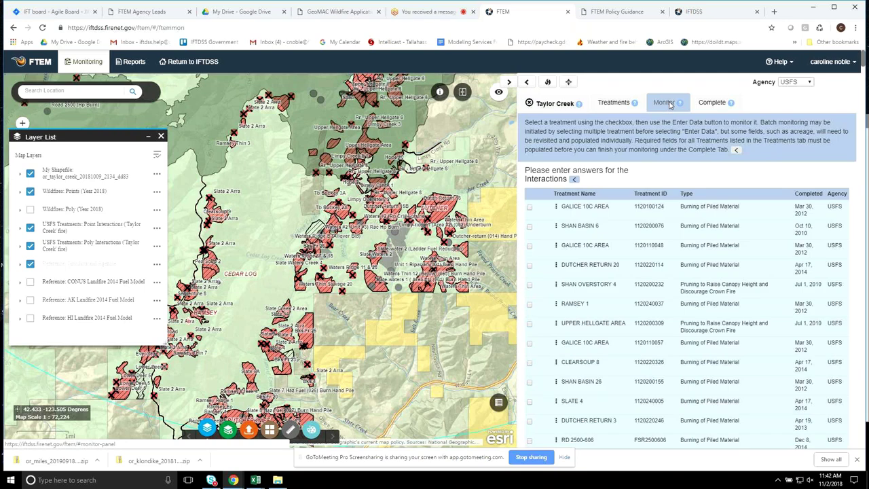
{"action": "left_click", "coordinate": [614, 103]}
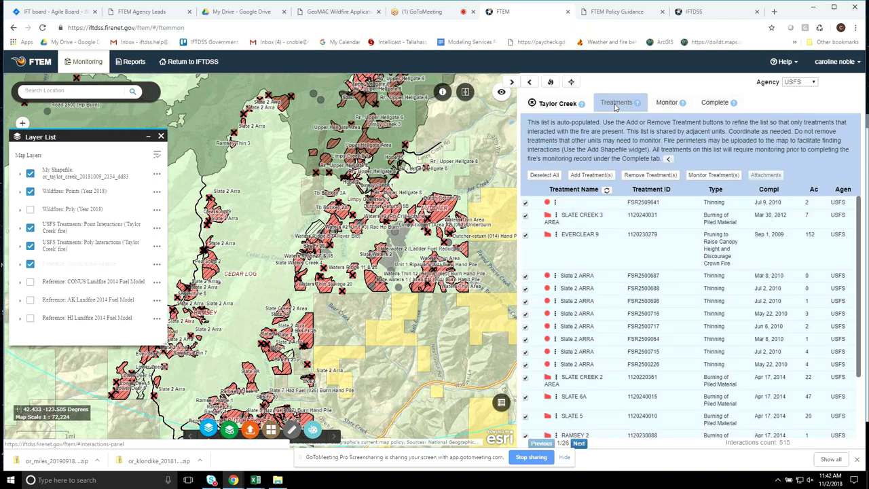
- Deselect all, then check SLATE CREEK 3 and Slate 2 ARRA FSR2500698 and FSR2500717 for monitoring
{"action": "left_click", "coordinate": [544, 175]}
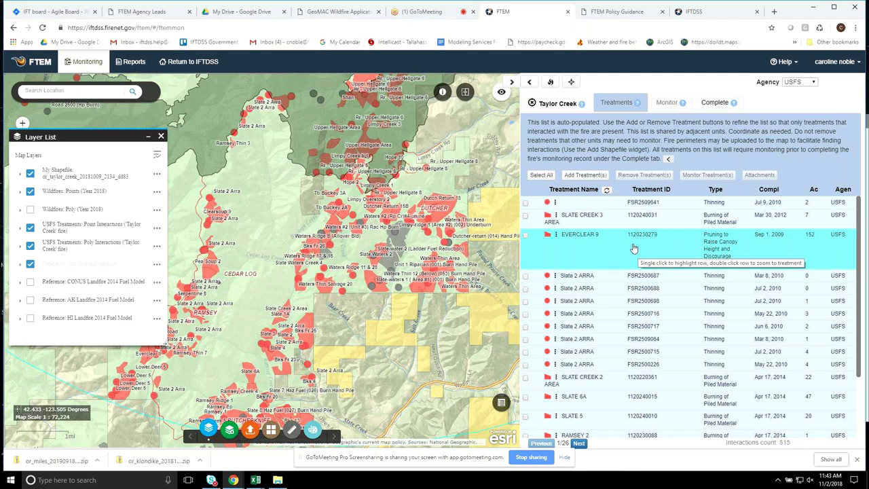
{"action": "left_click", "coordinate": [525, 216]}
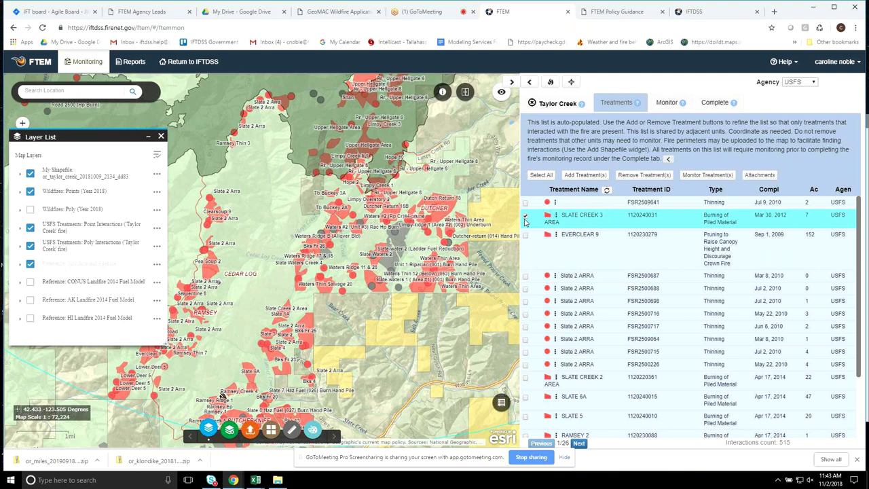
{"action": "left_click", "coordinate": [525, 301]}
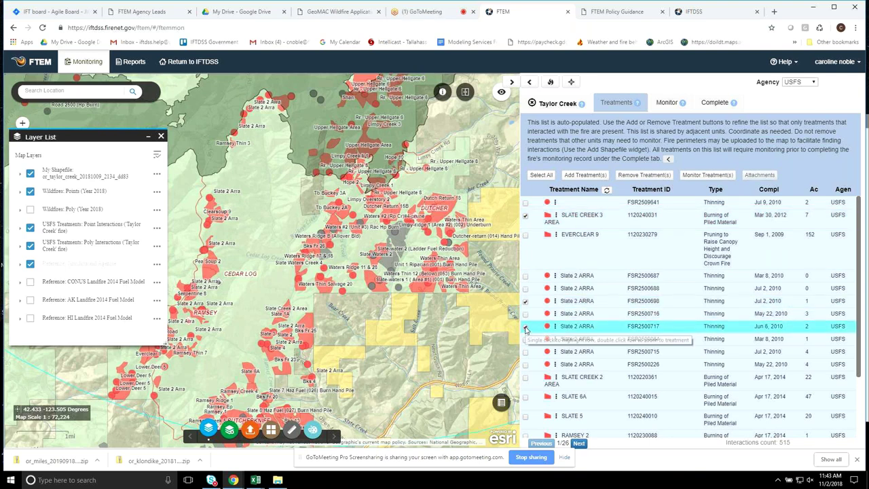
{"action": "left_click", "coordinate": [525, 327]}
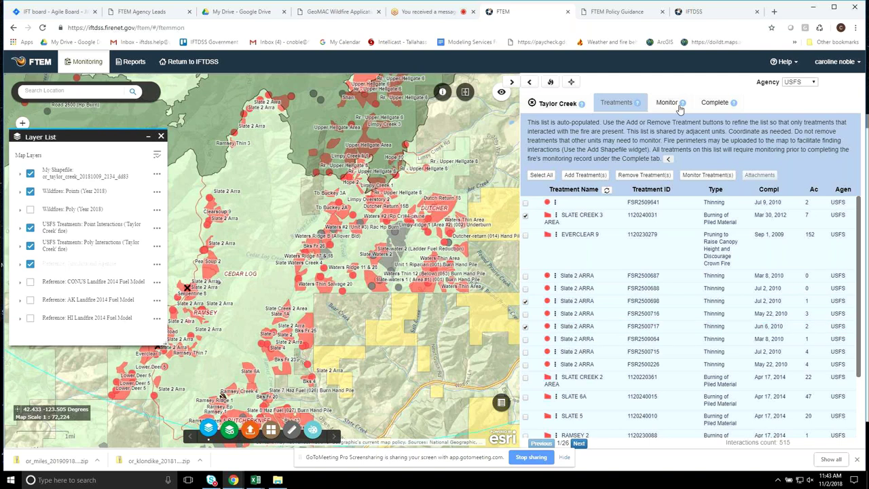
{"action": "left_click", "coordinate": [680, 105]}
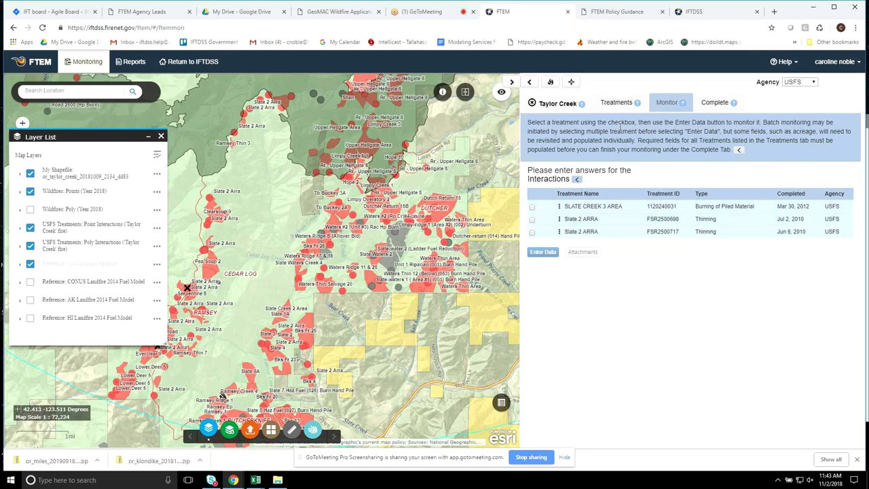
- Return to the Treatments tab listing all 515 Taylor Creek interactions
{"action": "left_click", "coordinate": [616, 102]}
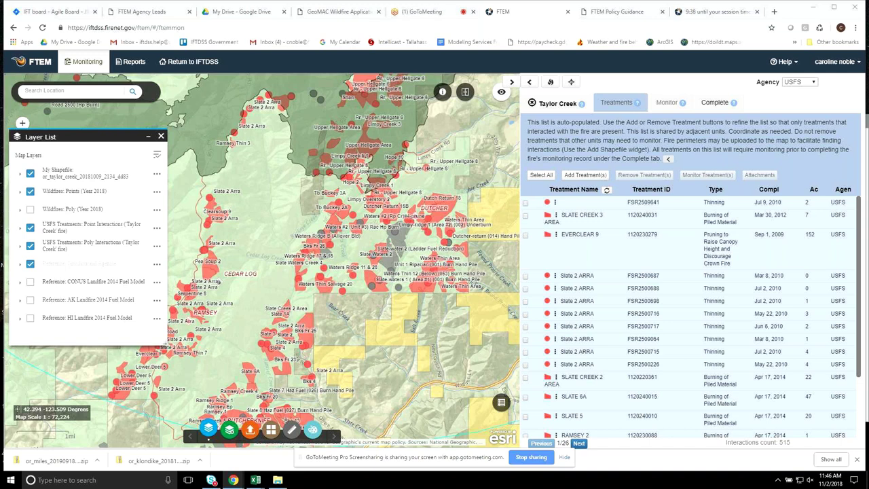
- Check Thinning treatment FSR2509641 and SLATE CREEK 3 and show them under Monitor
{"action": "left_click", "coordinate": [526, 203]}
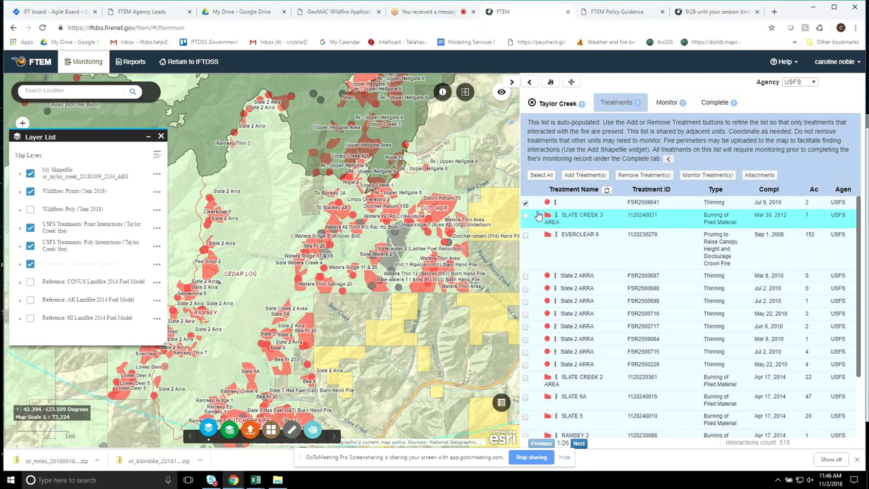
{"action": "left_click", "coordinate": [527, 216]}
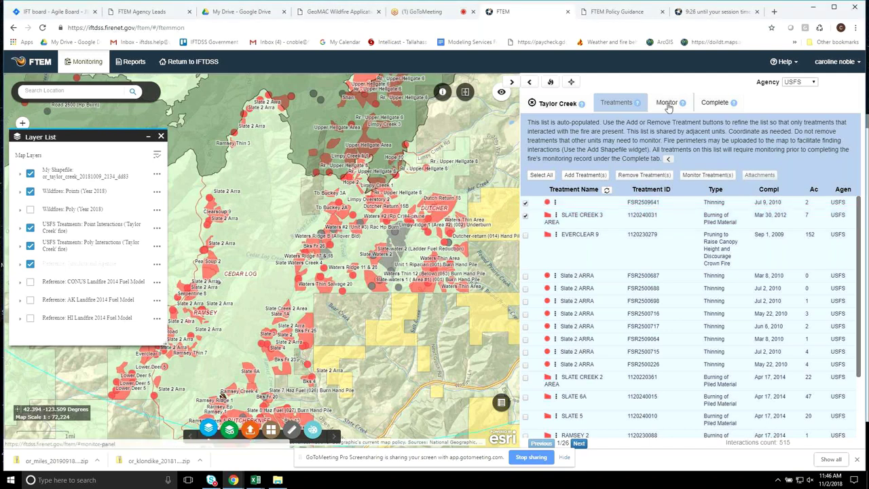
{"action": "left_click", "coordinate": [669, 105]}
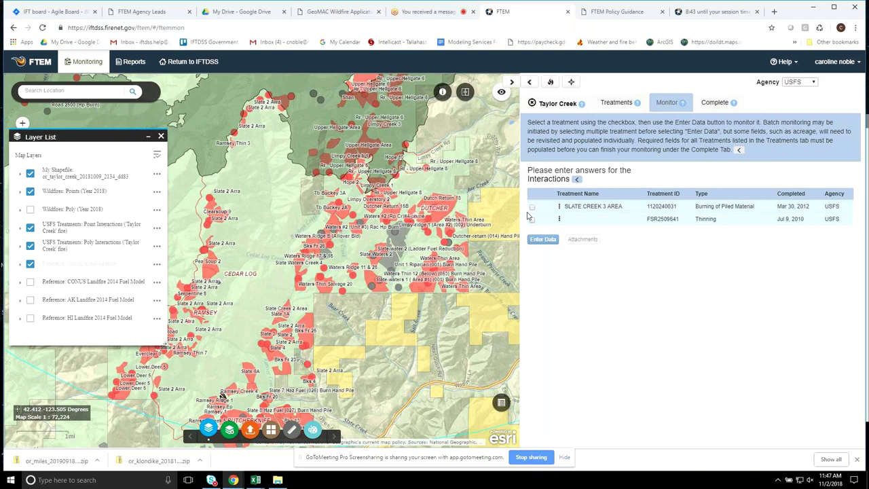
- Go back to the Taylor Creek treatments list and keep the expiring IFTDSS session alive
{"action": "left_click", "coordinate": [716, 103]}
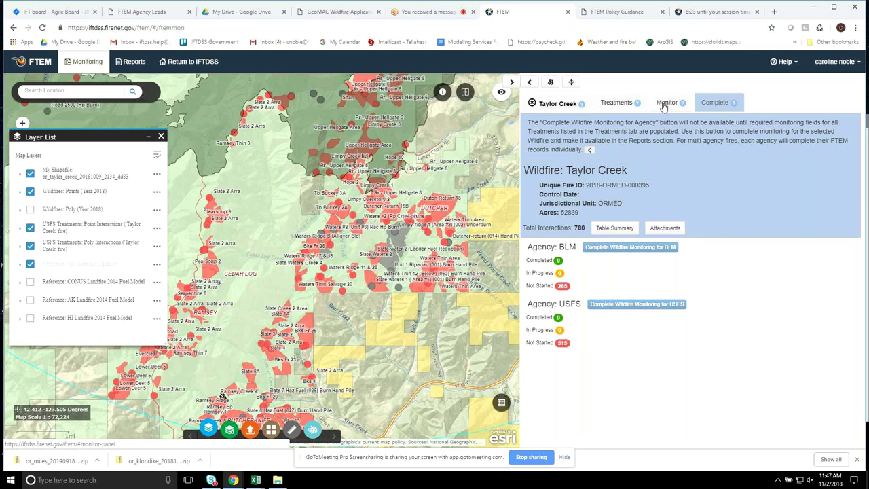
{"action": "left_click", "coordinate": [616, 104]}
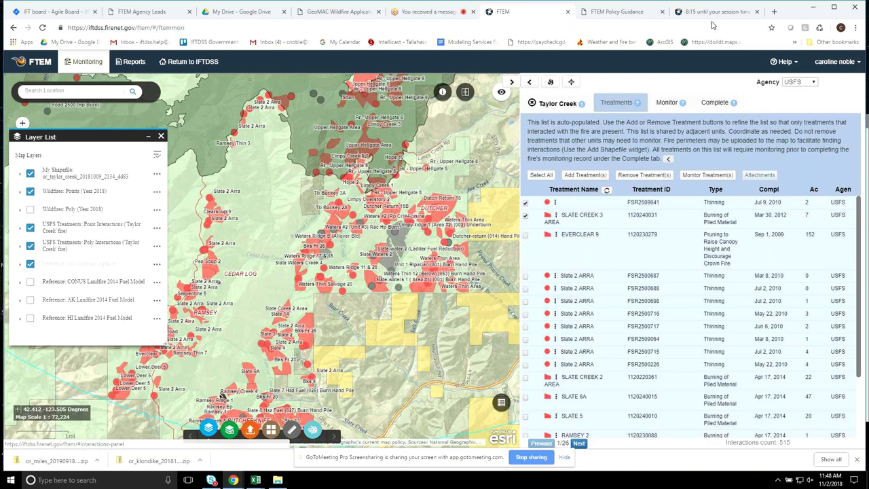
{"action": "left_click", "coordinate": [712, 13]}
{"action": "left_click", "coordinate": [593, 134]}
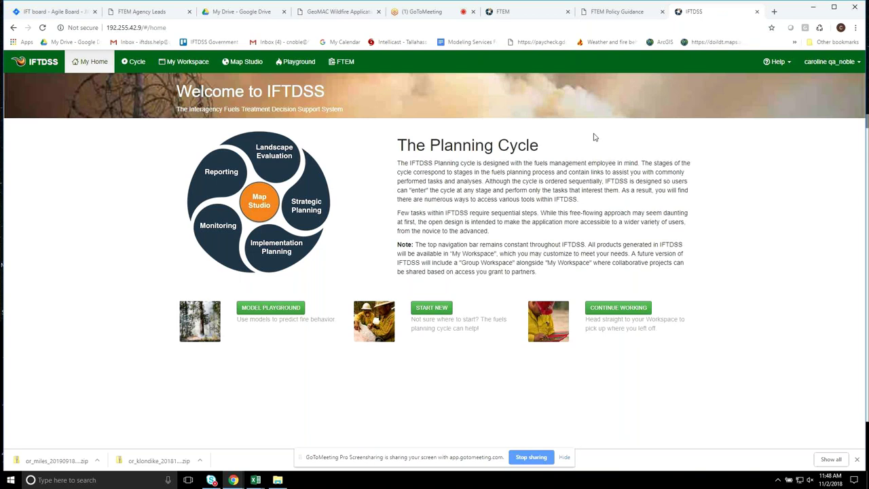
{"action": "left_click", "coordinate": [503, 12]}
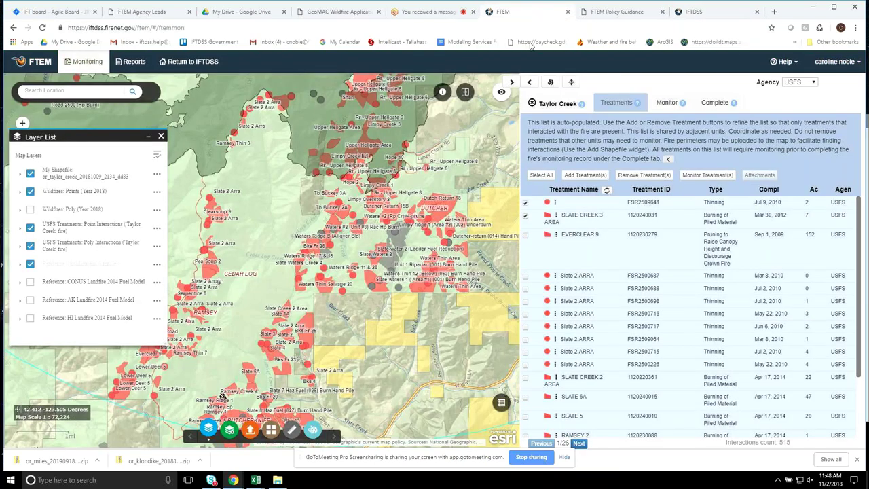
- Also check EVERCLEAR 9 and Slate 2 ARRA FSR2500687 and FSR2500688, making five checked
{"action": "left_click", "coordinate": [525, 237]}
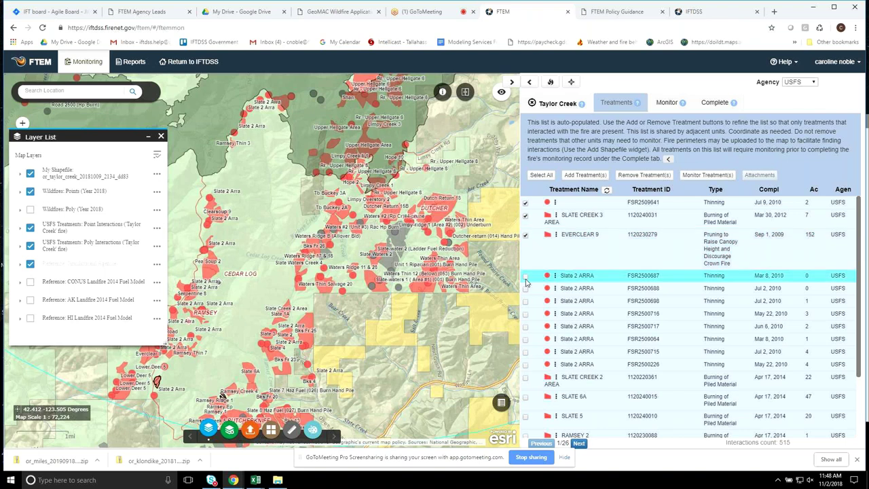
{"action": "left_click", "coordinate": [526, 277]}
{"action": "left_click", "coordinate": [526, 290]}
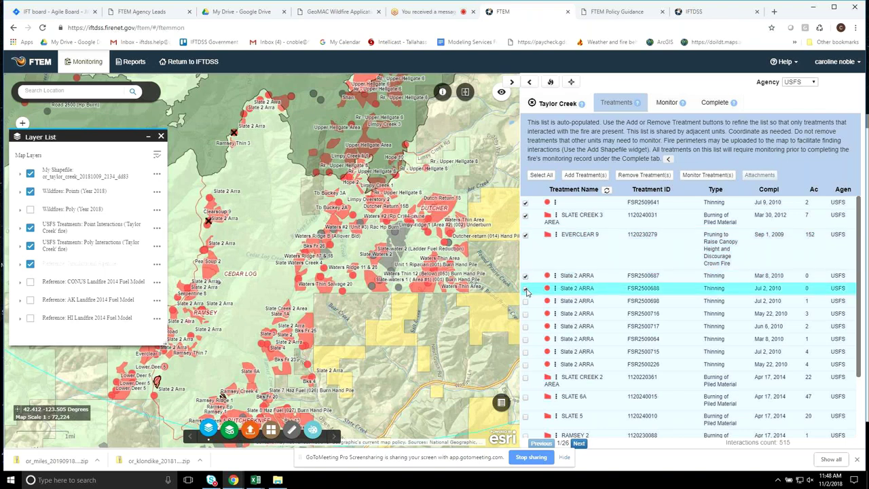
{"action": "left_click", "coordinate": [667, 107]}
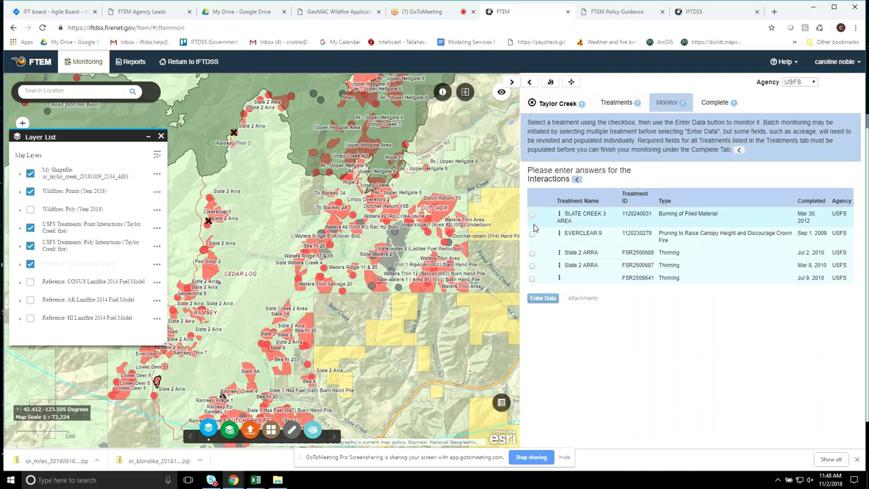
- Check SLATE CREEK 3 AREA, EVERCLEAR 9, FSR2500688, FSR2500687 and FSR2509641 for batch entry
{"action": "left_click", "coordinate": [532, 214]}
{"action": "left_click", "coordinate": [531, 234]}
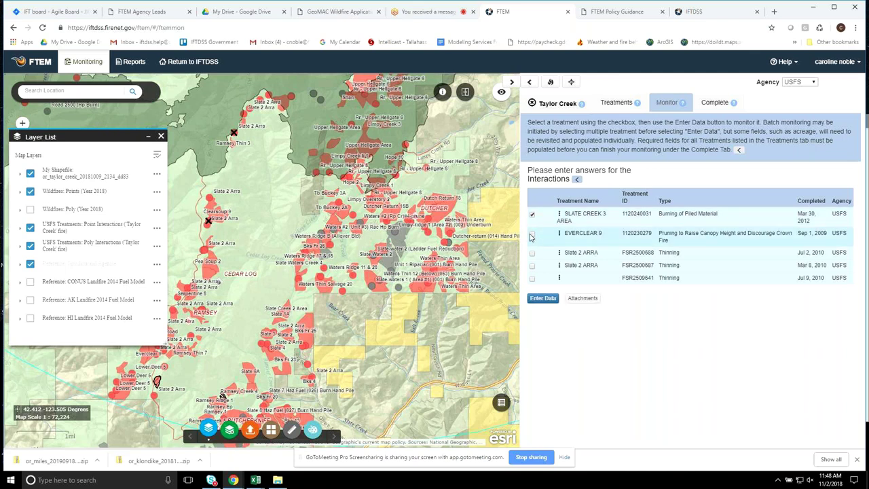
{"action": "left_click", "coordinate": [532, 253]}
{"action": "left_click", "coordinate": [533, 266]}
{"action": "left_click", "coordinate": [533, 279]}
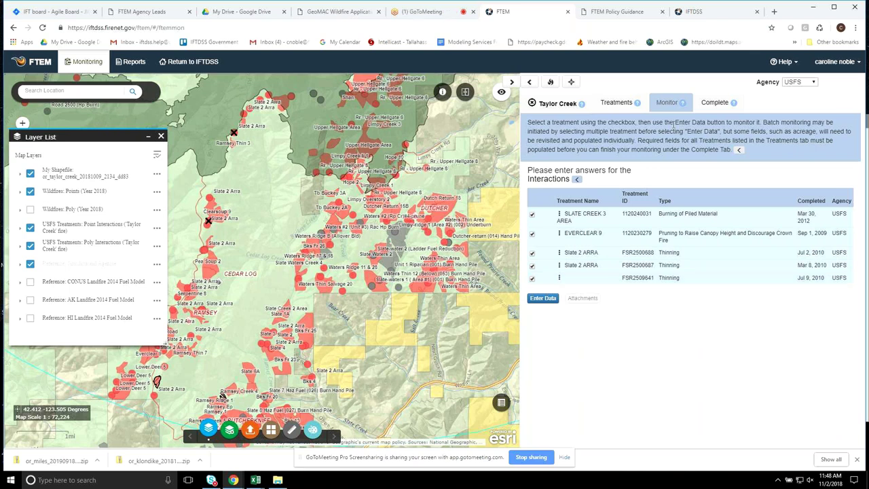
- Open the Enter Data form for the five checked Taylor Creek interactions
{"action": "left_click", "coordinate": [544, 298]}
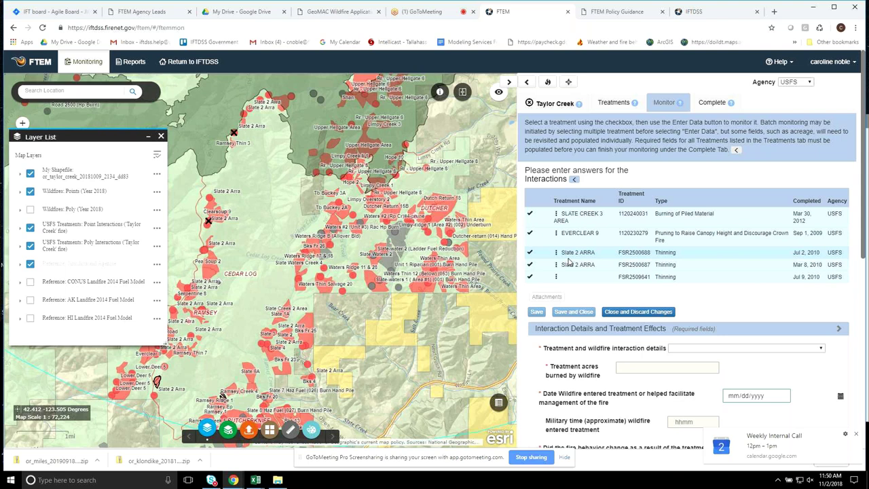
- Close the Taylor Creek fire, zoom out to the 2018 wildfire list, and reselect Taylor Creek
{"action": "left_click", "coordinate": [554, 104]}
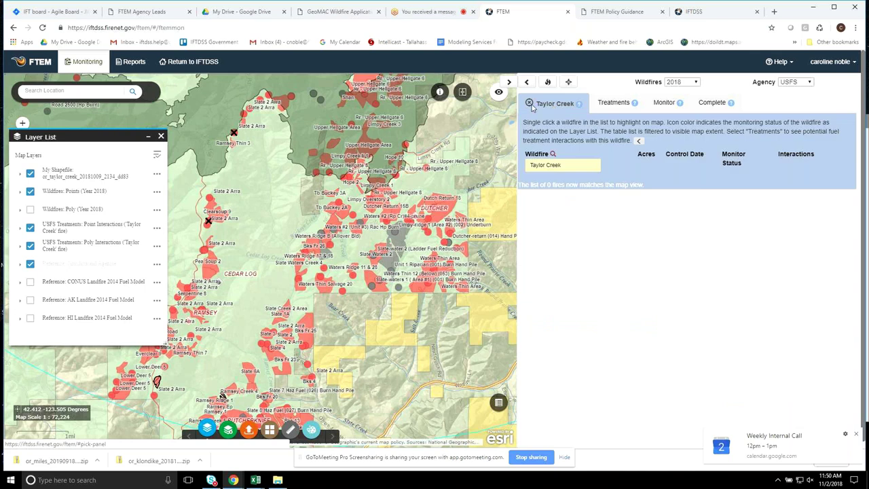
{"action": "left_click", "coordinate": [531, 104]}
{"action": "scroll", "coordinate": [434, 253], "scroll_direction": "down", "scroll_amount": 1}
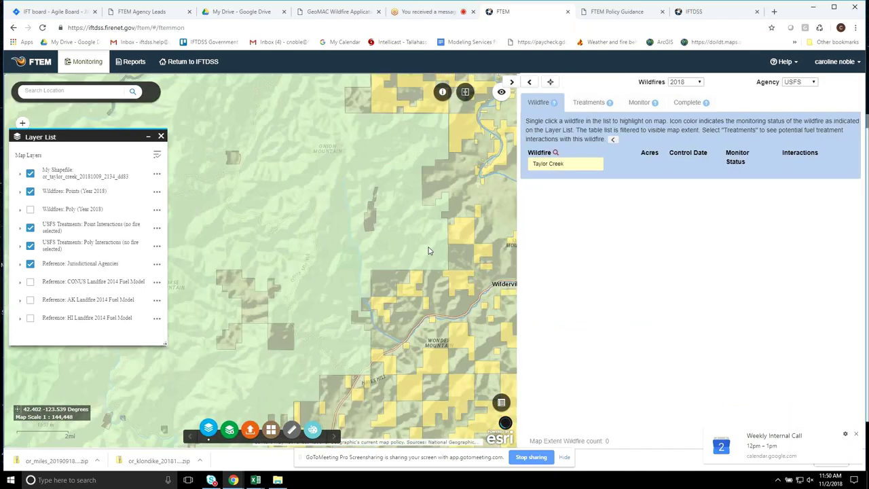
{"action": "scroll", "coordinate": [397, 311], "scroll_direction": "down", "scroll_amount": 1}
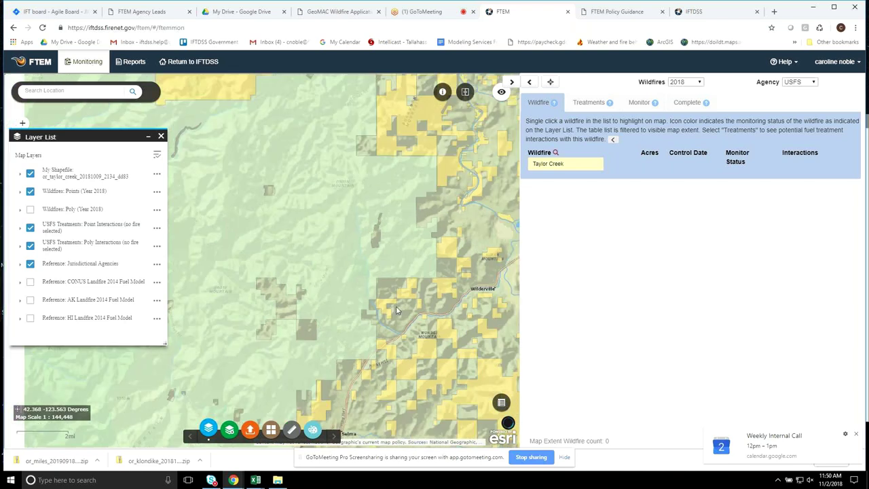
{"action": "scroll", "coordinate": [397, 311], "scroll_direction": "down", "scroll_amount": 1}
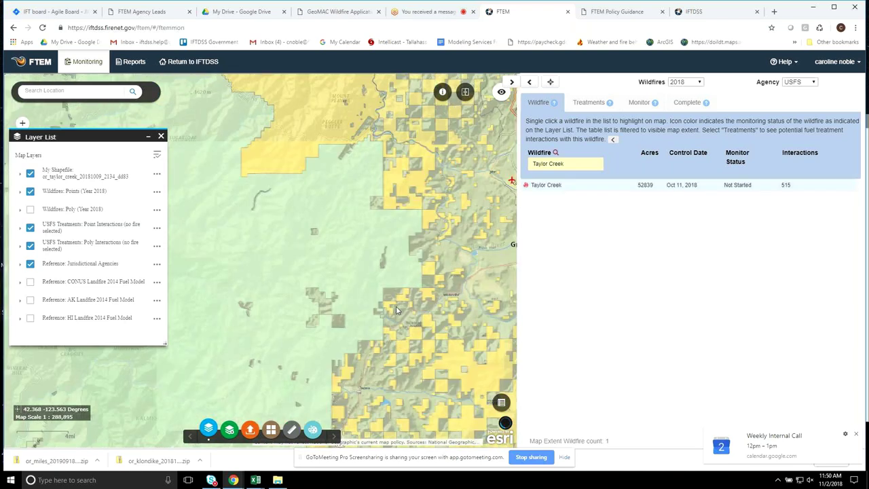
{"action": "left_click", "coordinate": [539, 188]}
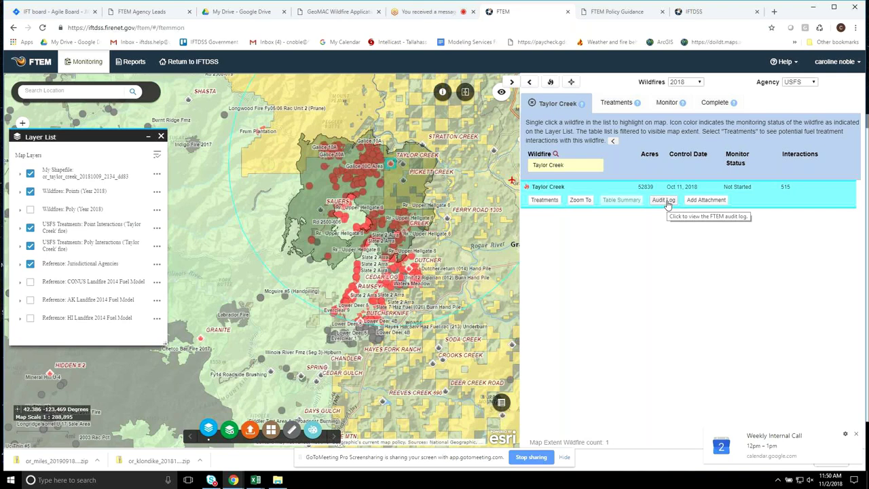
- View pages 1–3 of Taylor Creek's audit log of 782 treatment-interaction entries, then return to the map
{"action": "left_click", "coordinate": [663, 200]}
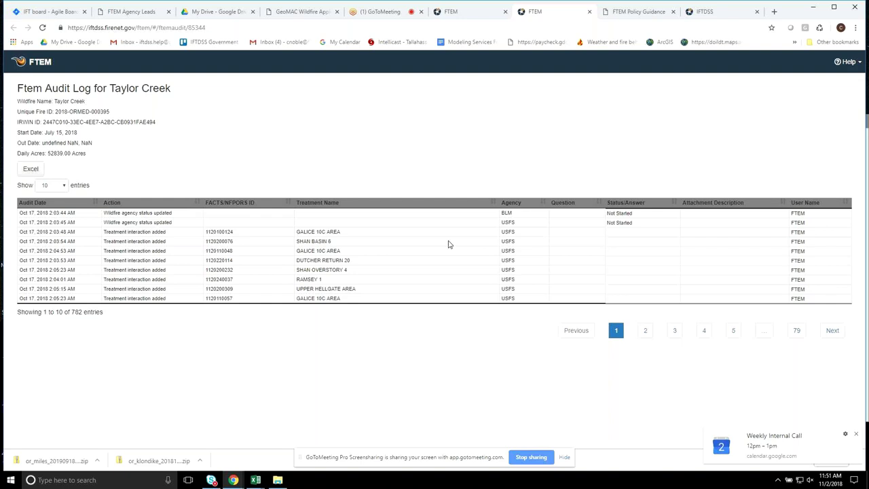
{"action": "left_click", "coordinate": [647, 332]}
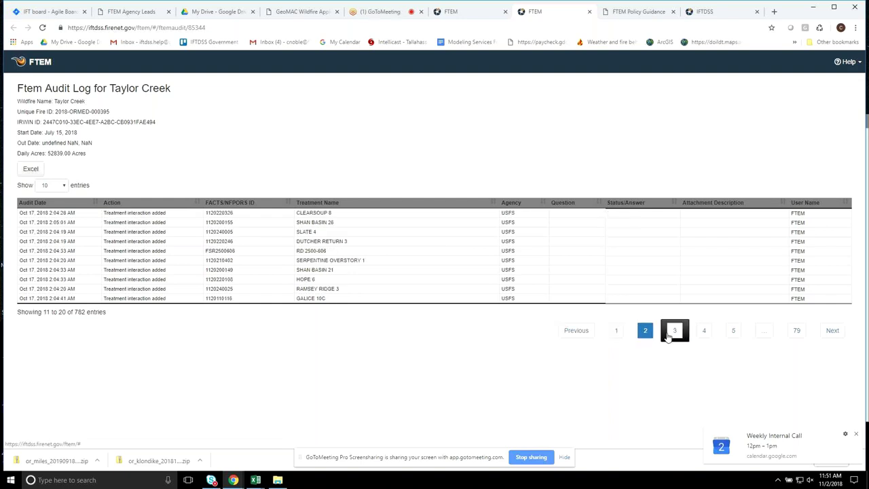
{"action": "left_click", "coordinate": [670, 334]}
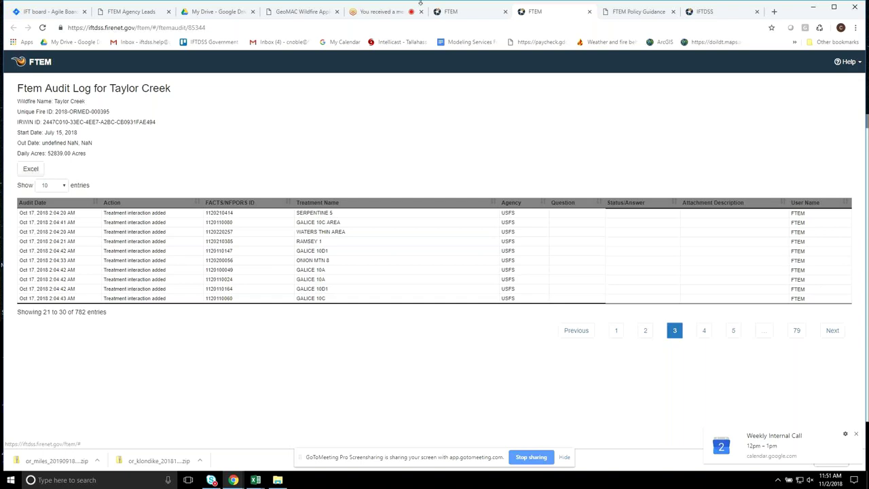
{"action": "left_click", "coordinate": [466, 12]}
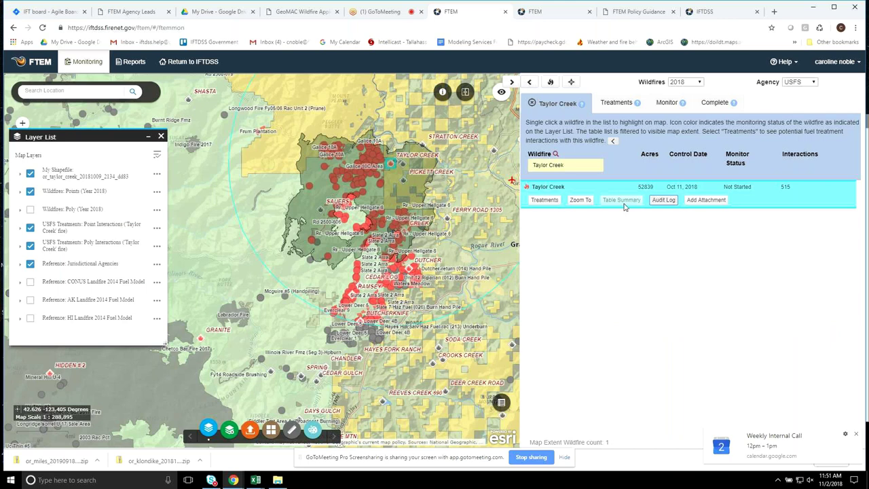
- Deselect Taylor Creek, then zoom out and pan across Oregon so the list shows all 2018 USFS fires
{"action": "left_click", "coordinate": [533, 187]}
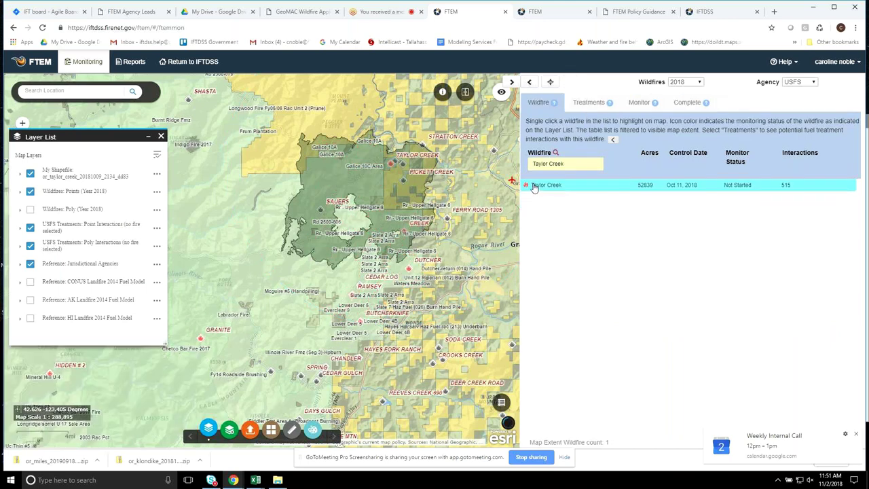
{"action": "scroll", "coordinate": [418, 197], "scroll_direction": "down", "scroll_amount": 1}
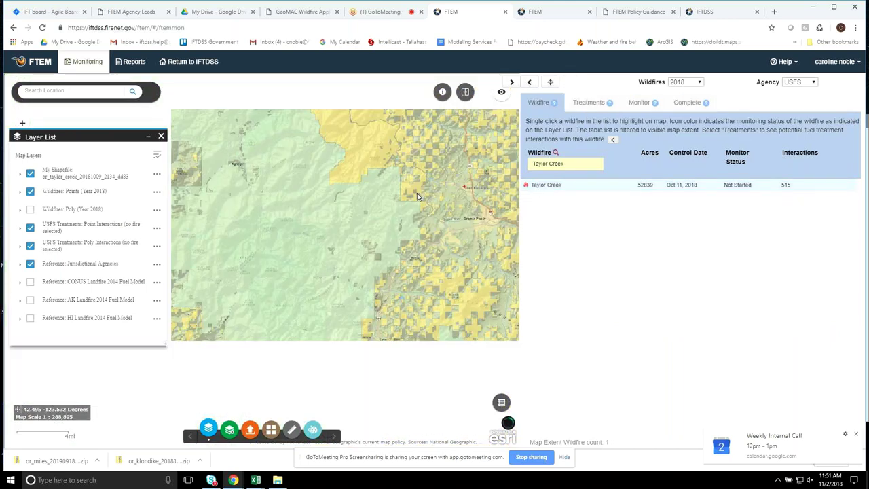
{"action": "scroll", "coordinate": [418, 196], "scroll_direction": "down", "scroll_amount": 2}
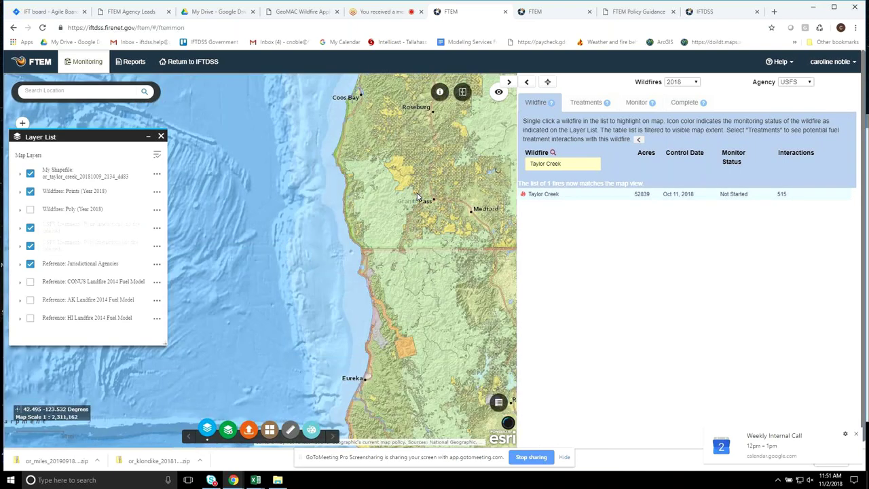
{"action": "left_click_drag", "start_coordinate": [418, 196], "coordinate": [326, 192]}
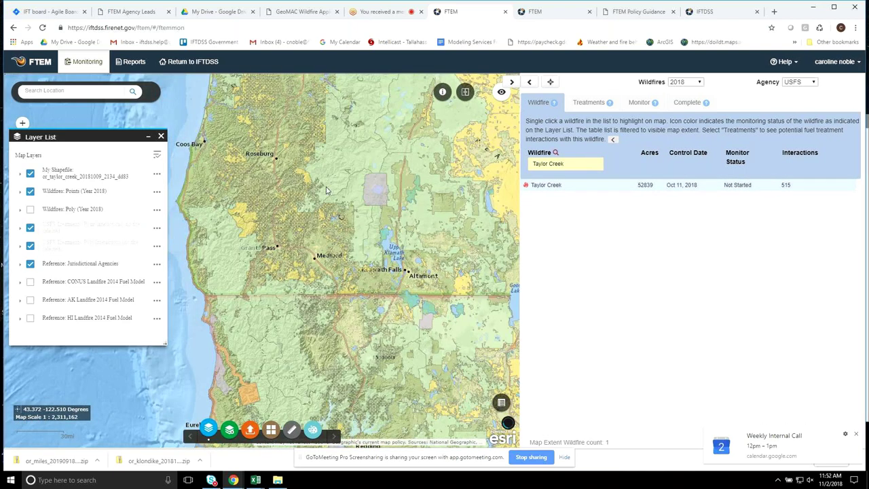
{"action": "left_click_drag", "start_coordinate": [387, 105], "coordinate": [331, 230]}
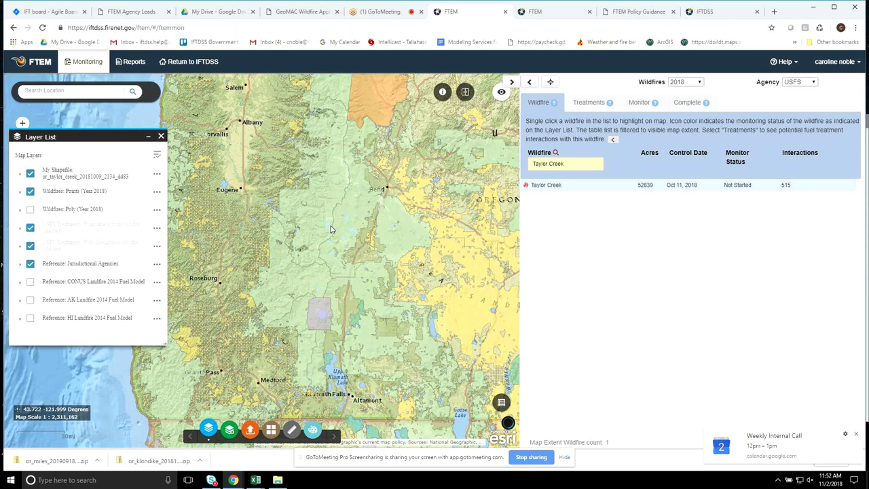
{"action": "scroll", "coordinate": [331, 230], "scroll_direction": "down", "scroll_amount": 1}
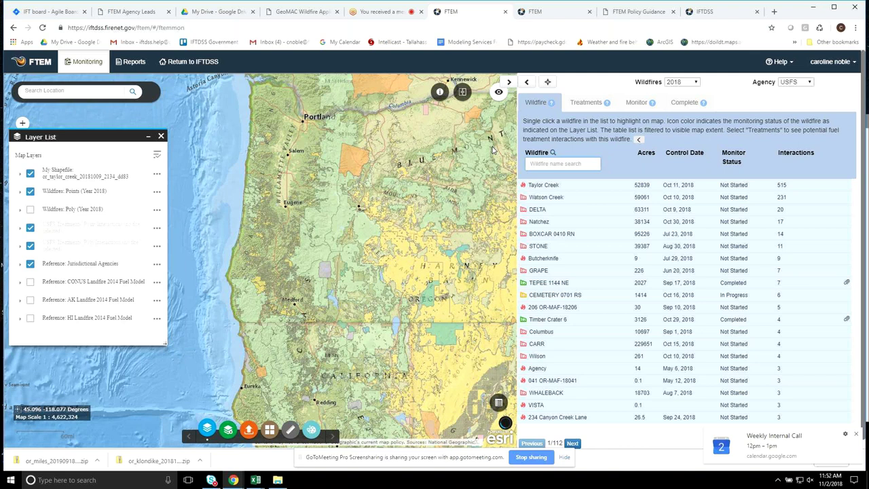
{"action": "left_click_drag", "start_coordinate": [360, 186], "coordinate": [390, 215]}
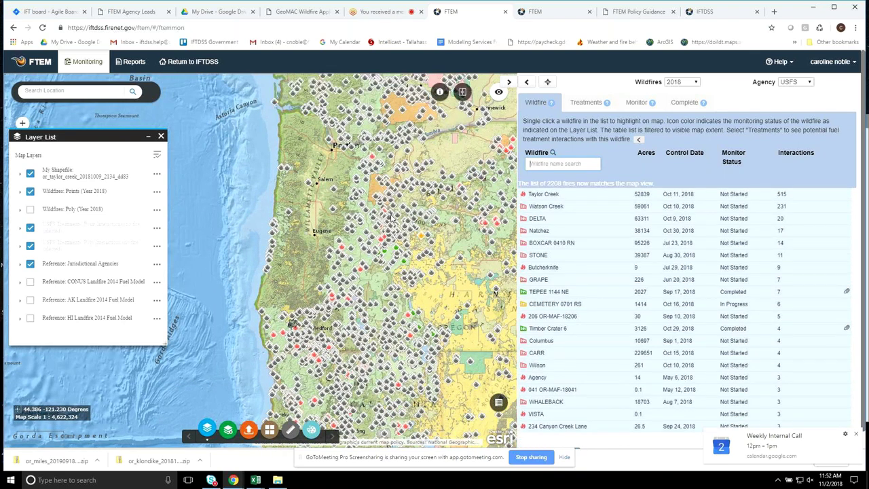
{"action": "left_click", "coordinate": [535, 301]}
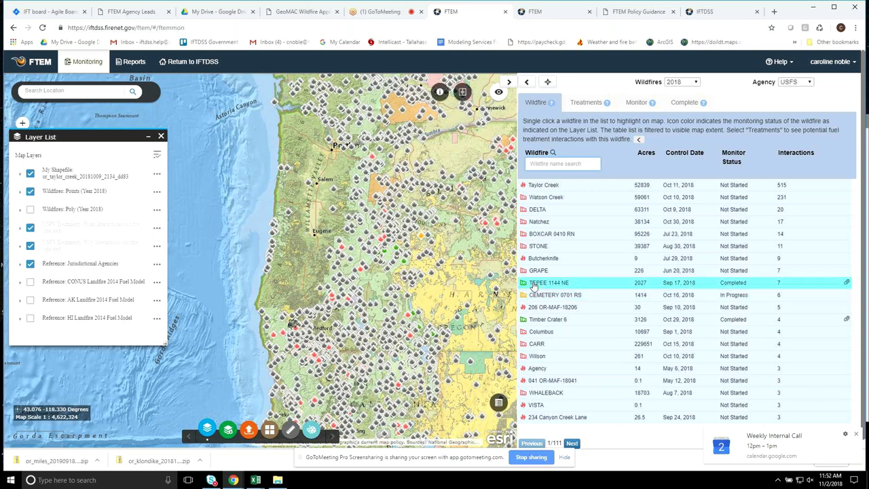
- Select TEPEE 1144 NE and open its Monitoring Summary of 7 completed USFS treatments
{"action": "left_click", "coordinate": [535, 285]}
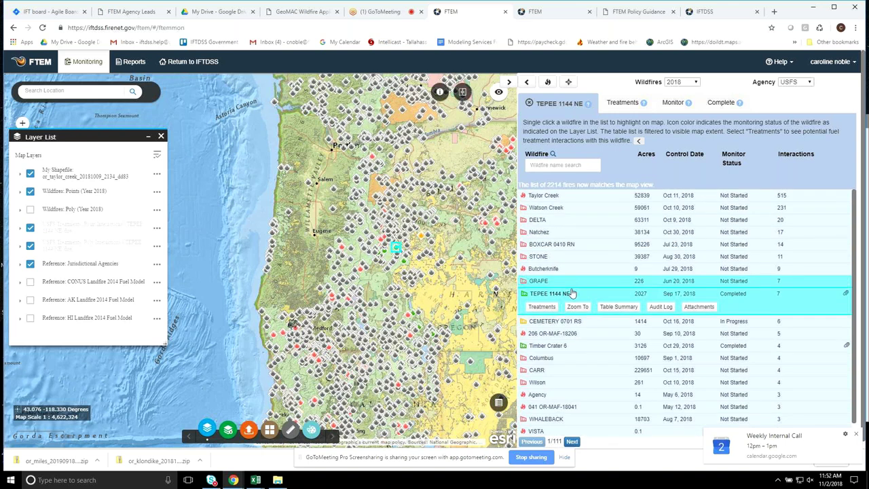
{"action": "left_click", "coordinate": [609, 307]}
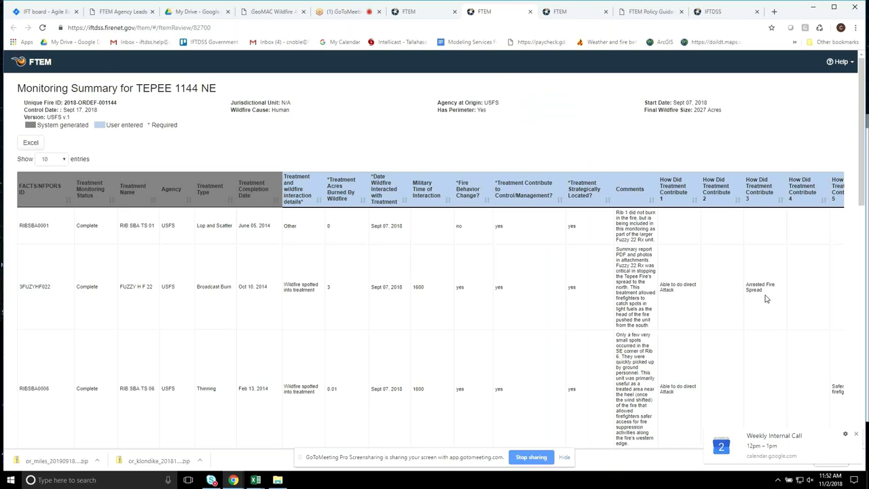
{"action": "scroll", "coordinate": [536, 350], "scroll_direction": "down", "scroll_amount": 4}
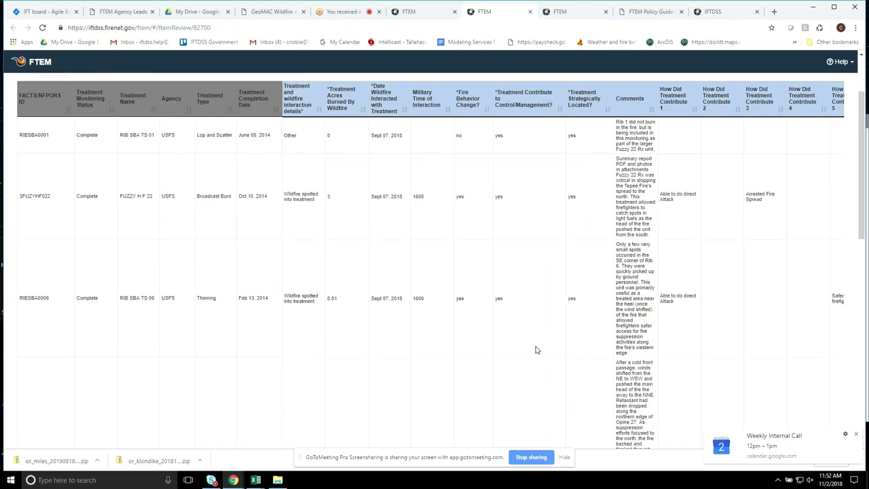
{"action": "scroll", "coordinate": [536, 349], "scroll_direction": "down", "scroll_amount": 1}
{"action": "scroll", "coordinate": [536, 350], "scroll_direction": "up", "scroll_amount": 5}
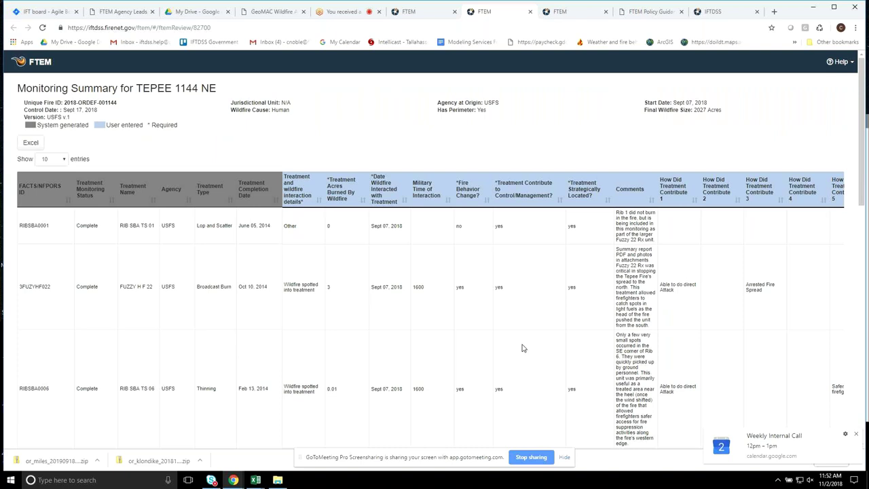
- Scroll through the summary's remaining rows and right-hand columns, then return to the wildfire map
{"action": "scroll", "coordinate": [522, 348], "scroll_direction": "down", "scroll_amount": 2}
{"action": "scroll", "coordinate": [522, 348], "scroll_direction": "down", "scroll_amount": 1}
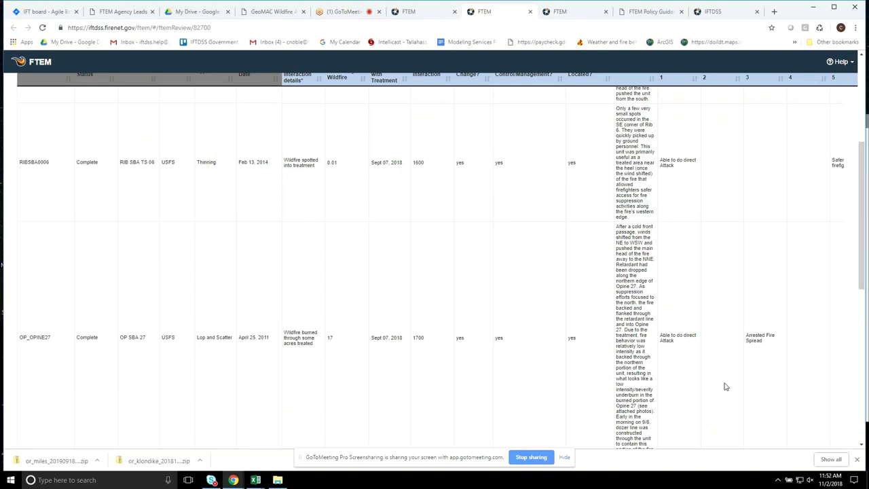
{"action": "scroll", "coordinate": [423, 214], "scroll_direction": "up", "scroll_amount": 5}
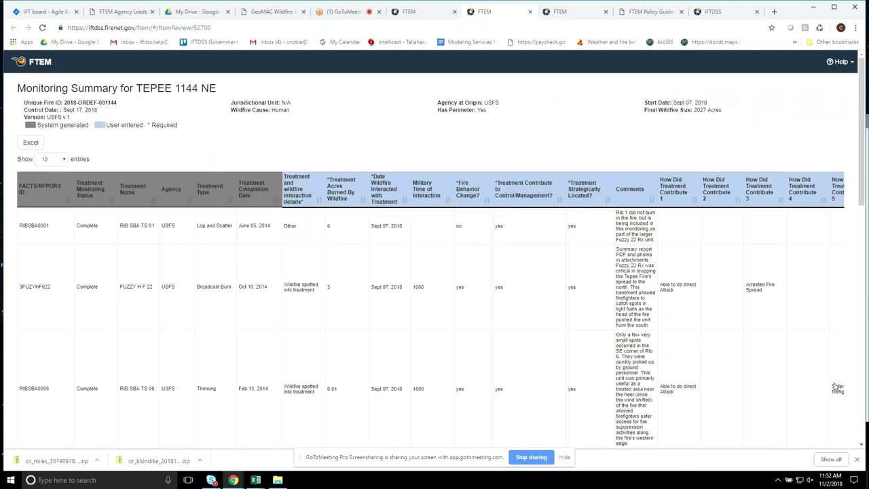
{"action": "scroll", "coordinate": [837, 388], "scroll_direction": "down", "scroll_amount": 10}
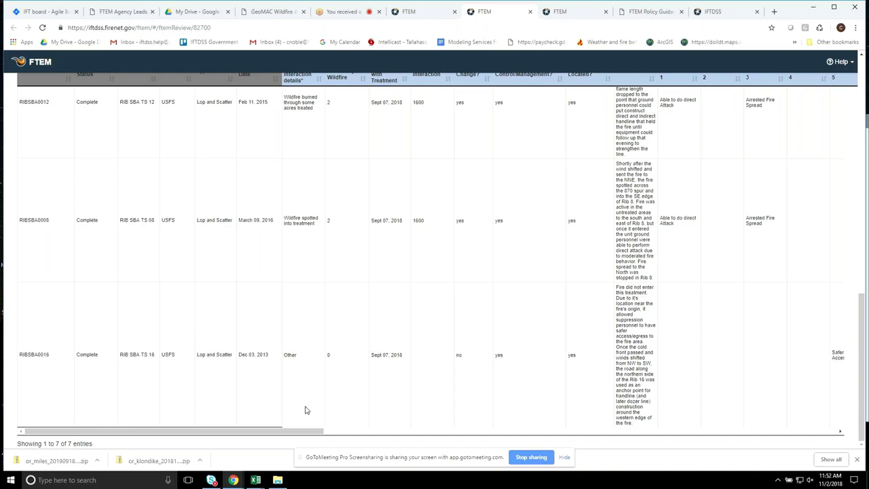
{"action": "left_click_drag", "start_coordinate": [318, 431], "coordinate": [853, 444]}
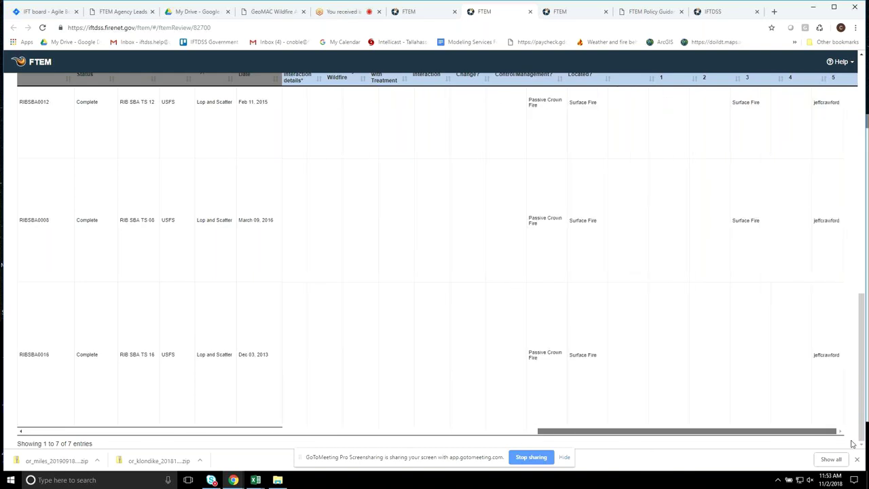
{"action": "scroll", "coordinate": [739, 355], "scroll_direction": "up", "scroll_amount": 10}
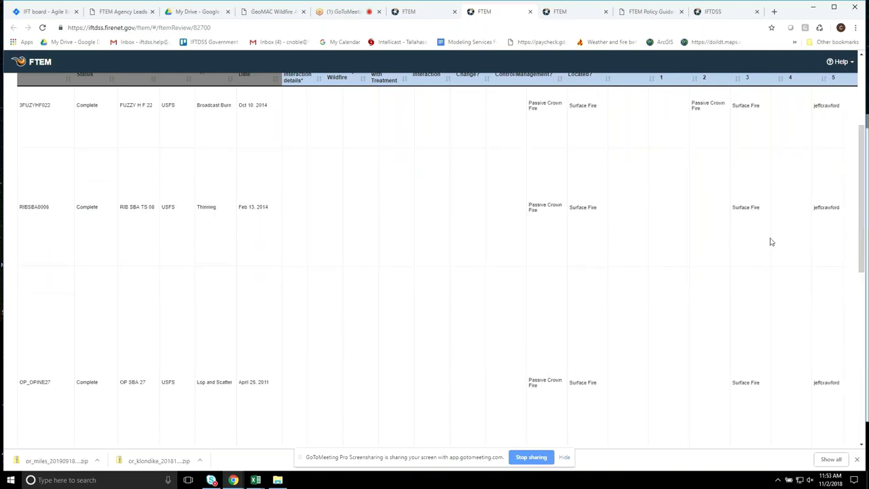
{"action": "scroll", "coordinate": [771, 242], "scroll_direction": "up", "scroll_amount": 3}
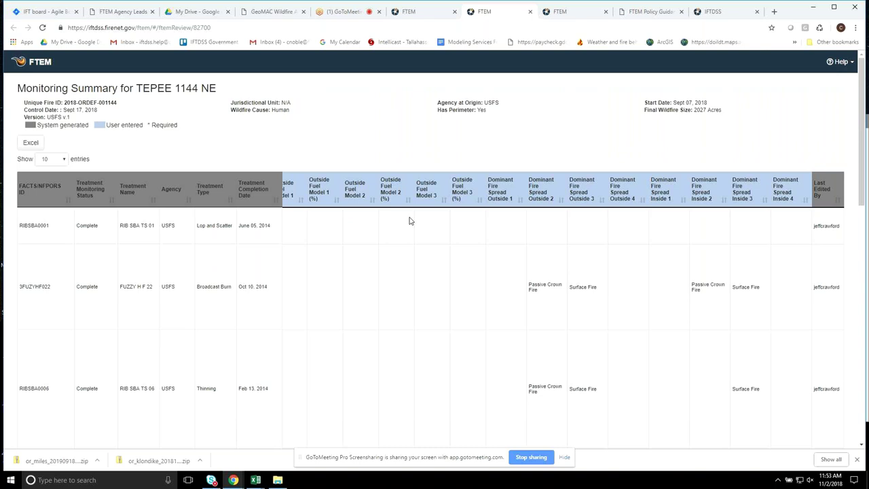
{"action": "key", "text": "ctrl+shift+Tab"}
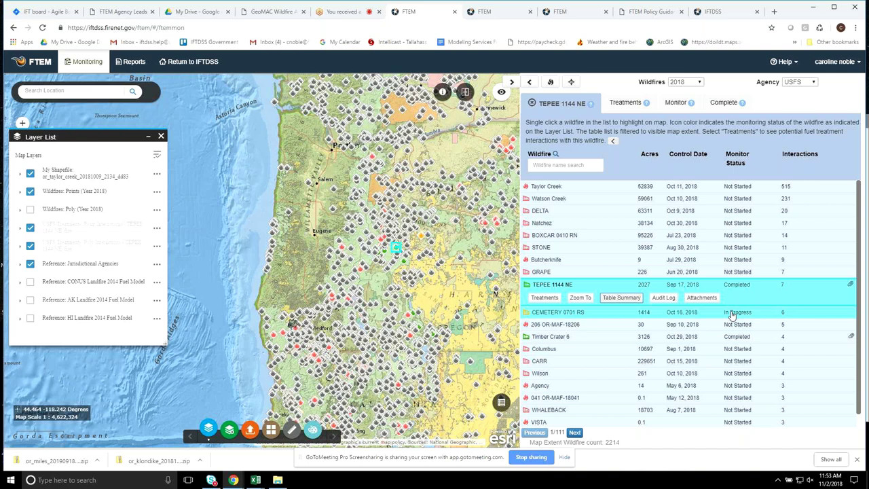
- Show TEPEE 1144 NE's Complete page: USFS monitoring complete, 7 treatments completed, none pending
{"action": "left_click", "coordinate": [726, 103]}
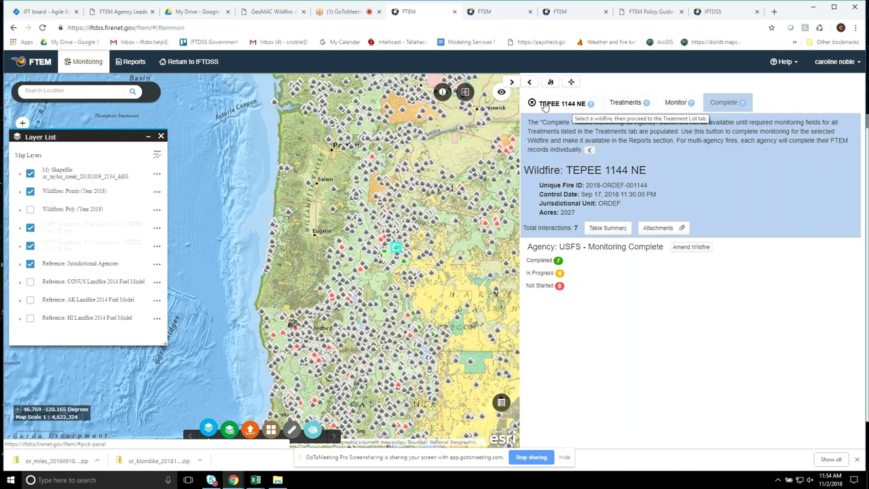
- Return to the wildfire list and select Timber Crater 6 (3126 acres, Completed, 4 interactions)
{"action": "left_click", "coordinate": [567, 107]}
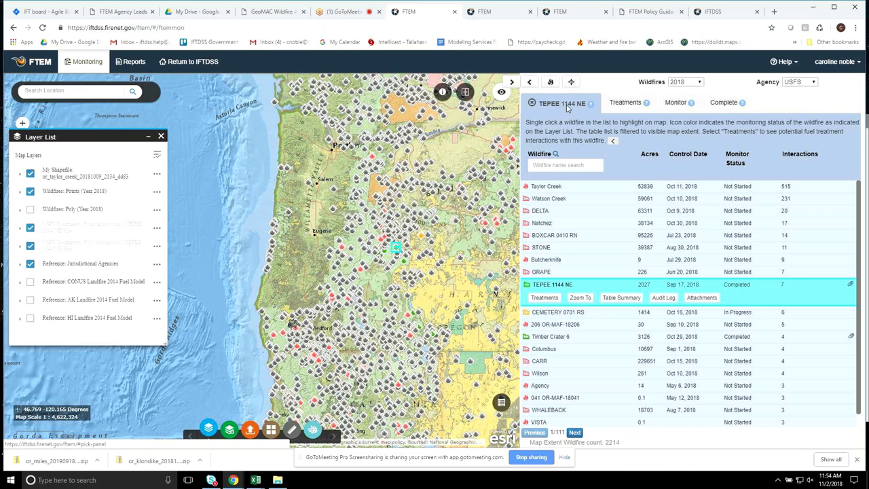
{"action": "left_click", "coordinate": [576, 215]}
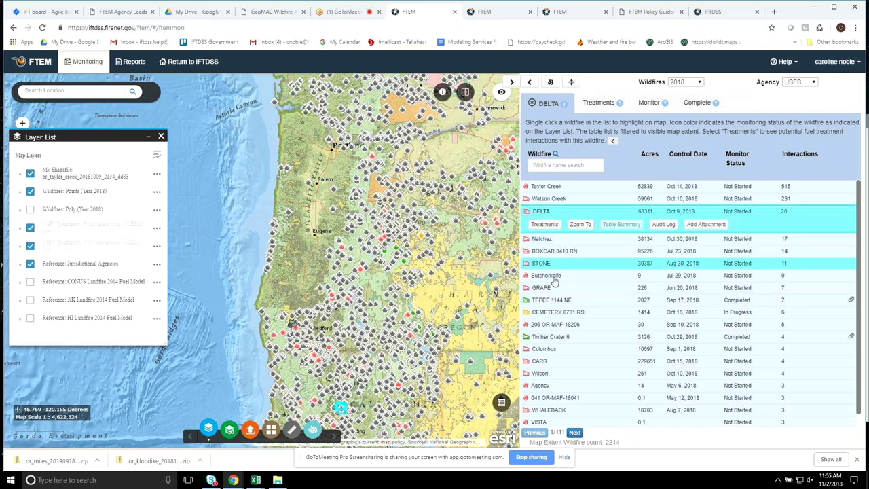
{"action": "left_click", "coordinate": [574, 300]}
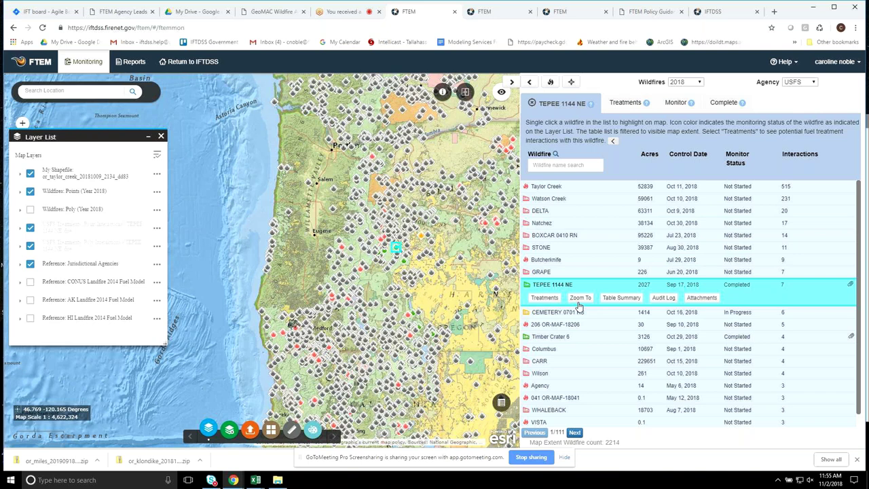
{"action": "left_click", "coordinate": [534, 338]}
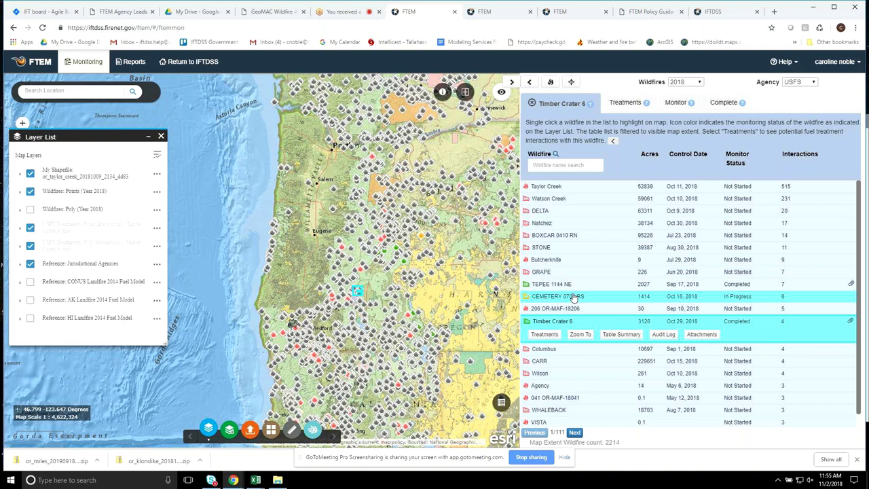
{"action": "left_click", "coordinate": [702, 335]}
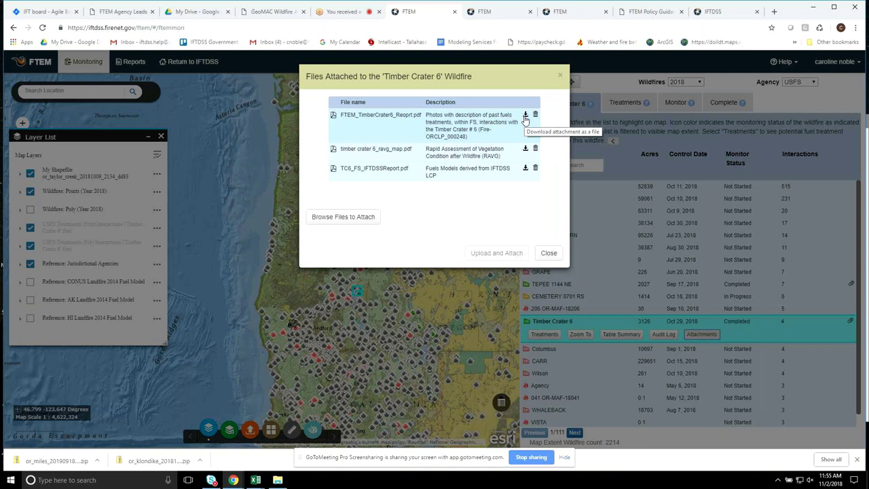
{"action": "left_click", "coordinate": [550, 253]}
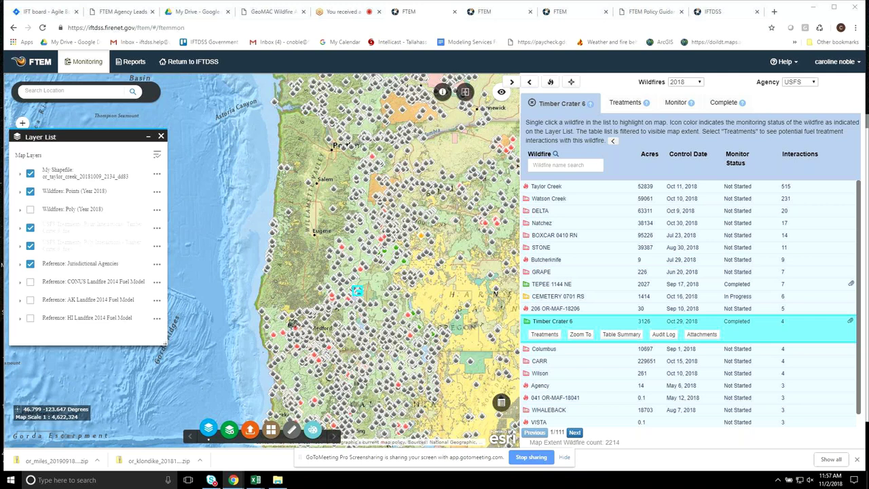
- Open the IFTDSS Help Center and view the FTEM Roles and Permissions table under Account & Permissions
{"action": "left_click", "coordinate": [784, 65]}
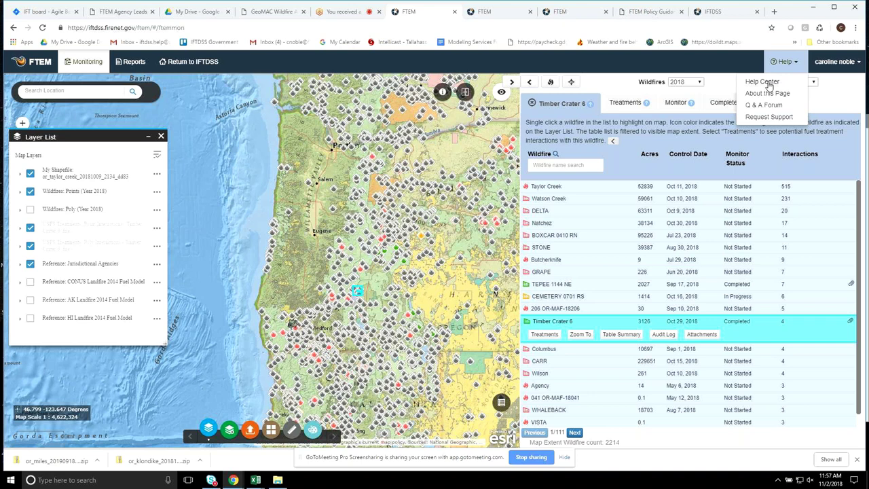
{"action": "left_click", "coordinate": [763, 82]}
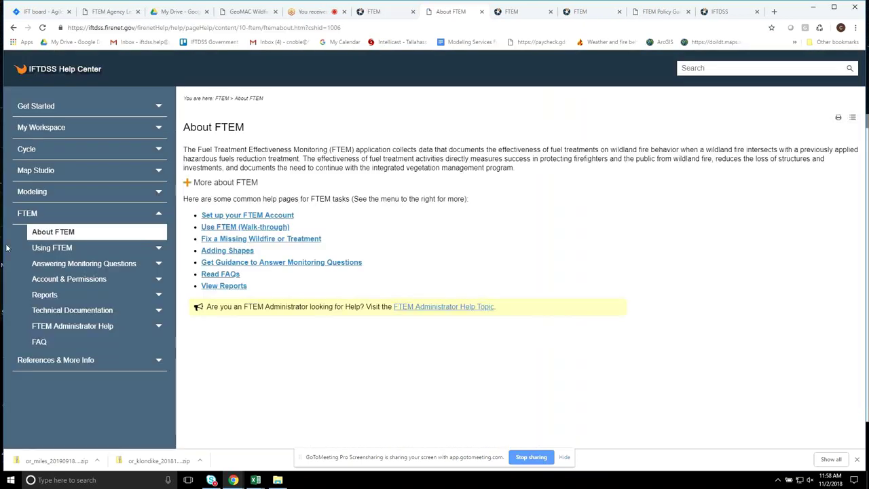
{"action": "left_click", "coordinate": [61, 285]}
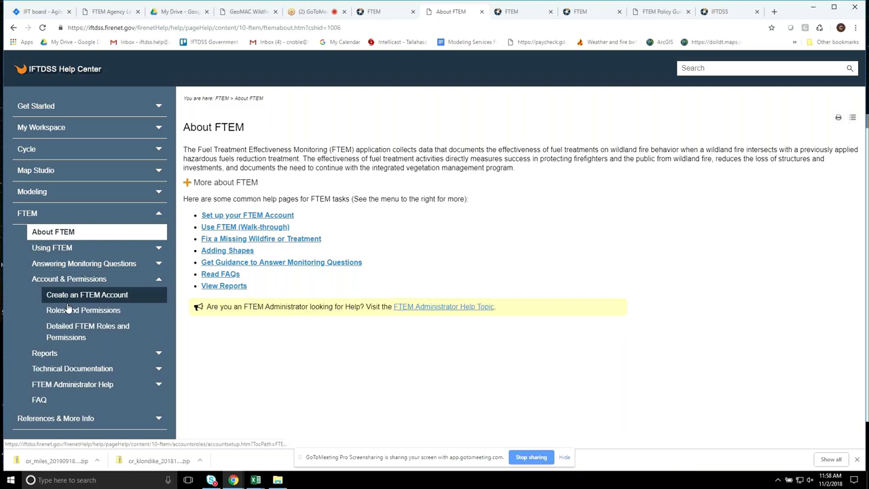
{"action": "left_click", "coordinate": [68, 310]}
{"action": "scroll", "coordinate": [382, 294], "scroll_direction": "down", "scroll_amount": 2}
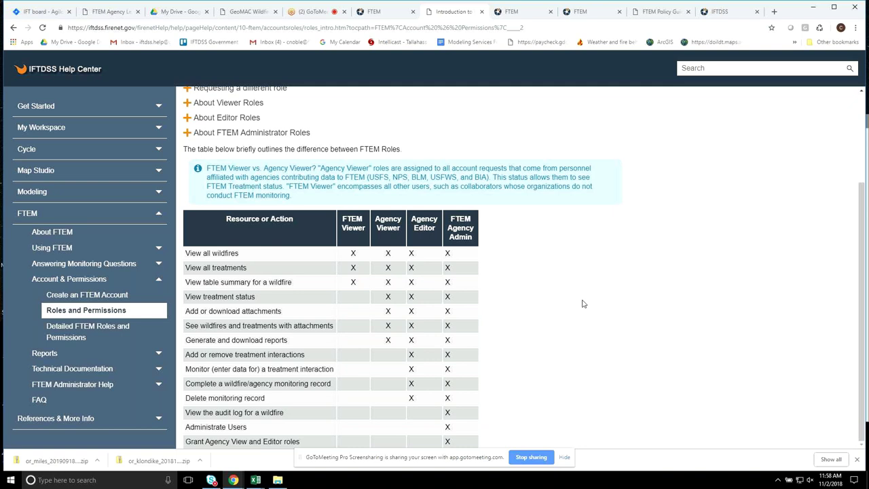
- Open the FTEM FAQ page and scroll through its Wildfires, Treatments and Policy questions
{"action": "left_click", "coordinate": [40, 400]}
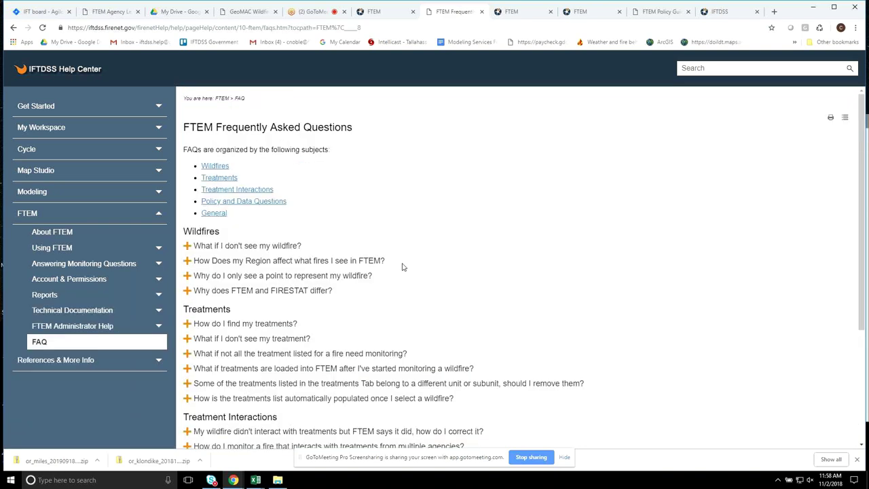
{"action": "scroll", "coordinate": [402, 267], "scroll_direction": "down", "scroll_amount": 1}
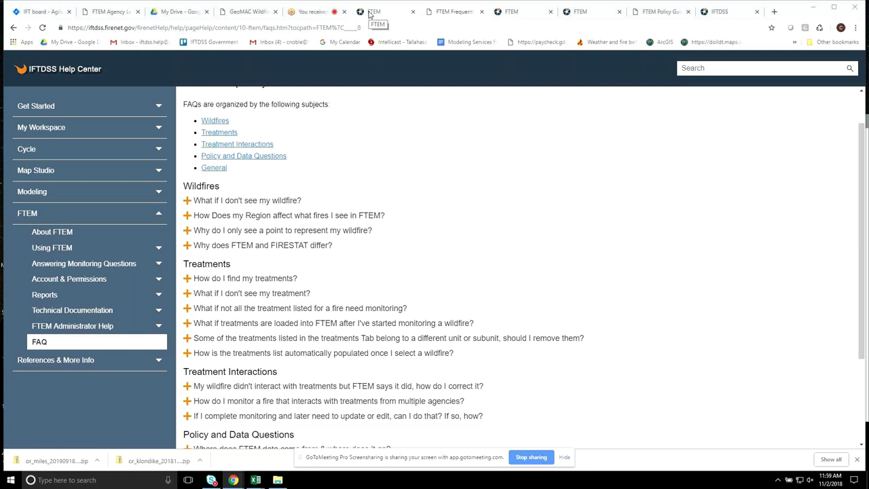
- Review the FTEM wildfire list, then switch to GoToMeeting and show its chat messages
{"action": "left_click", "coordinate": [370, 12]}
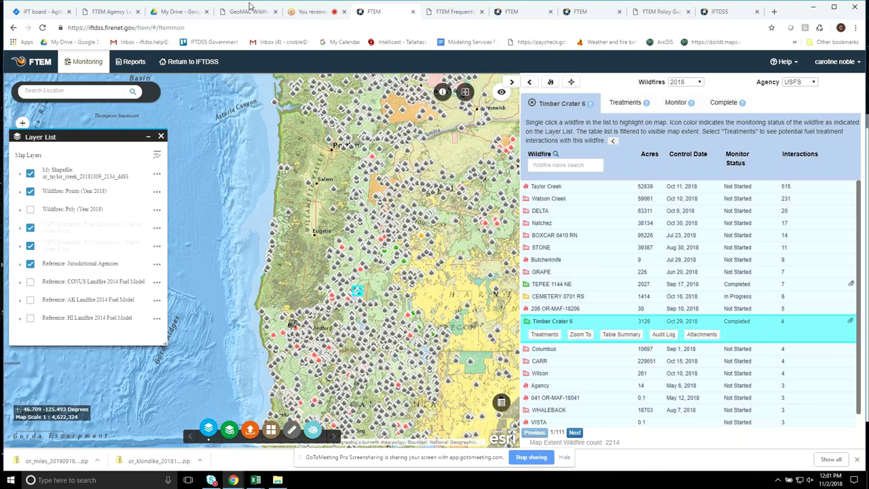
{"action": "left_click", "coordinate": [311, 12]}
{"action": "left_click", "coordinate": [703, 211]}
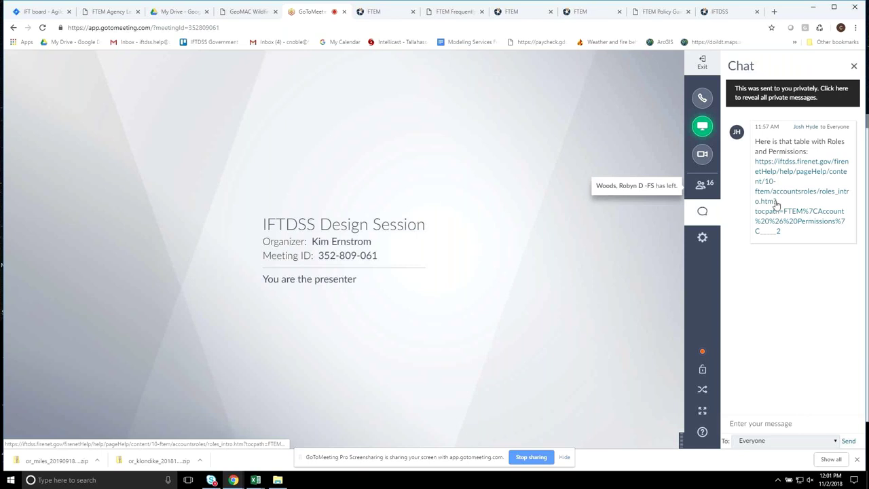